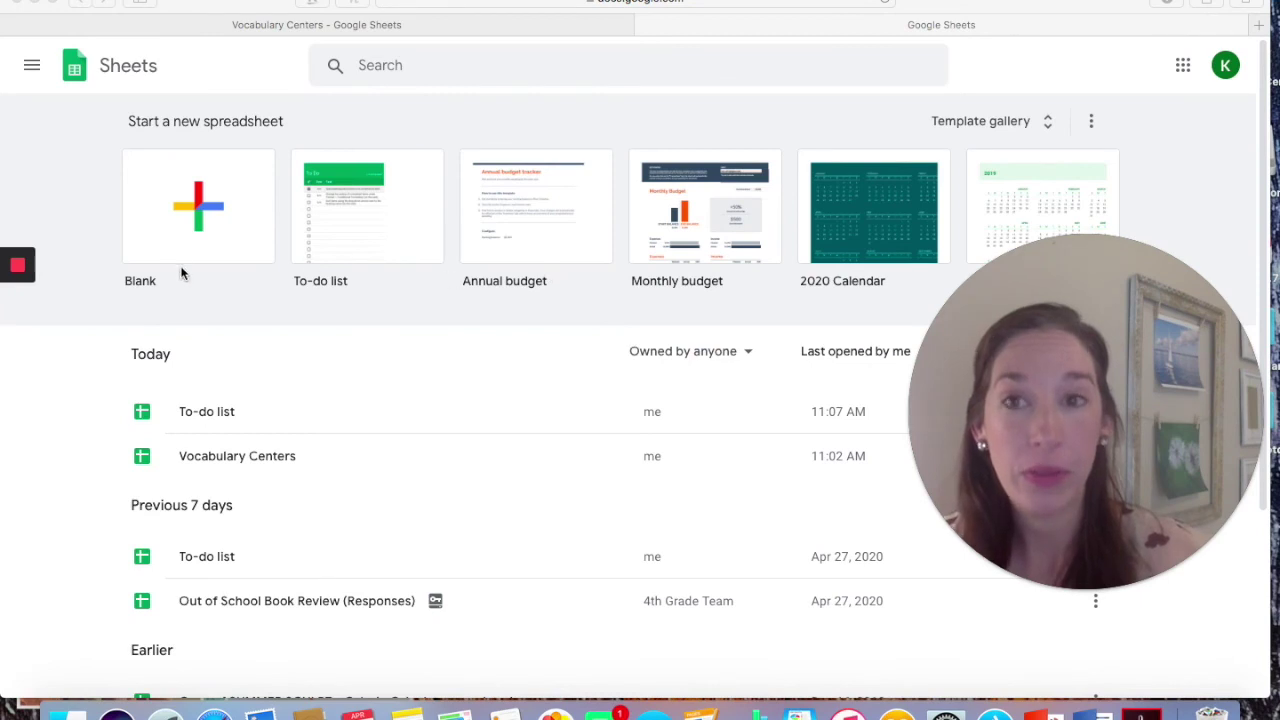
{"action": "left_click", "coordinate": [1184, 68]}
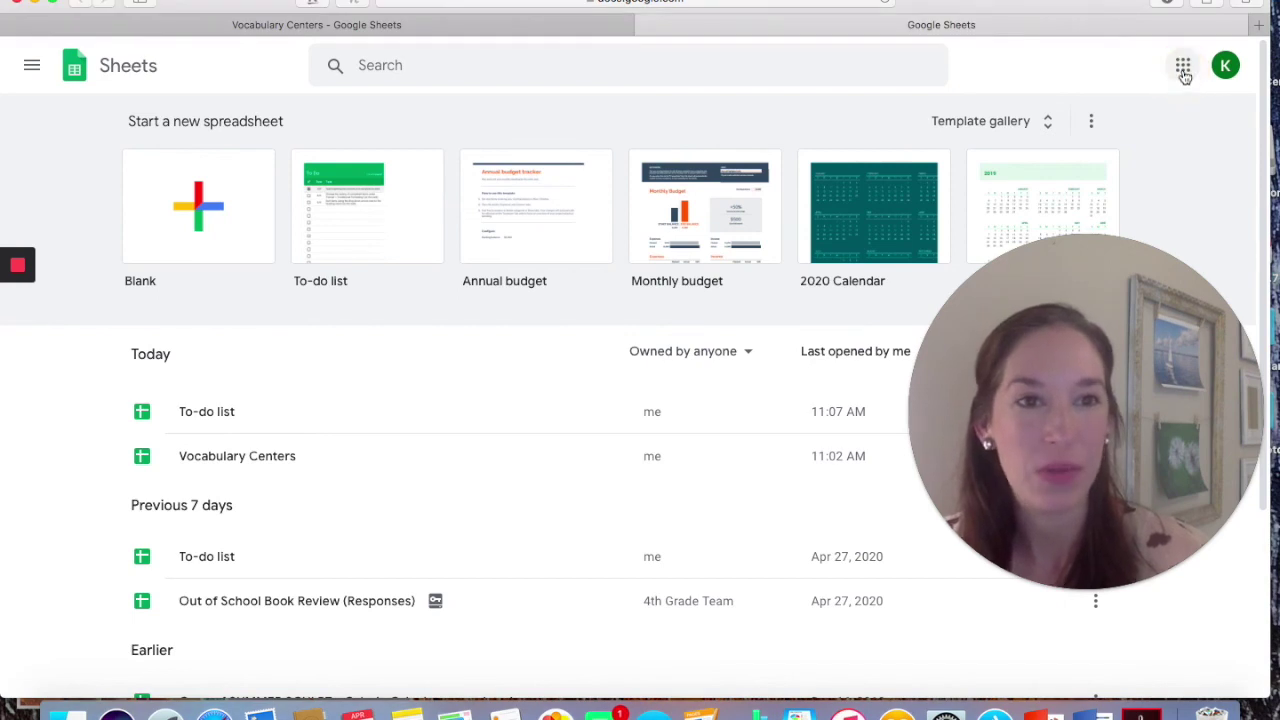
{"action": "left_click", "coordinate": [1182, 70]}
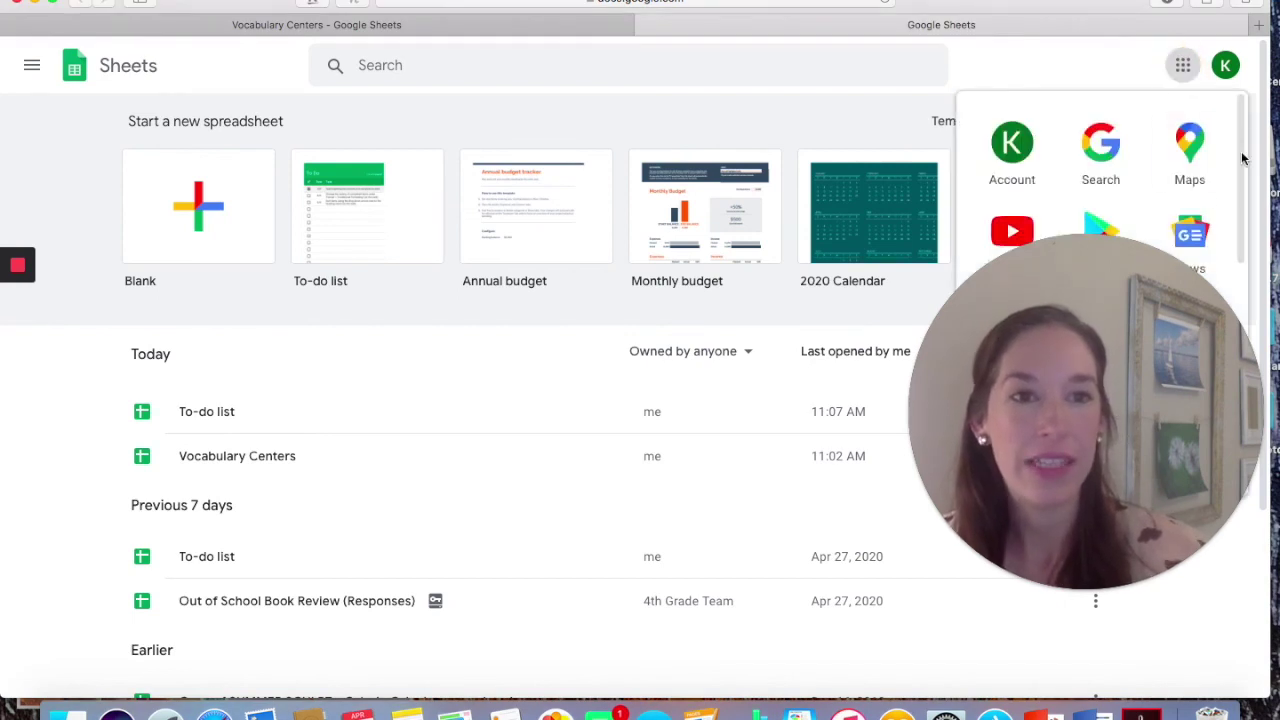
{"action": "scroll", "coordinate": [1203, 193], "scroll_direction": "down", "scroll_amount": 5}
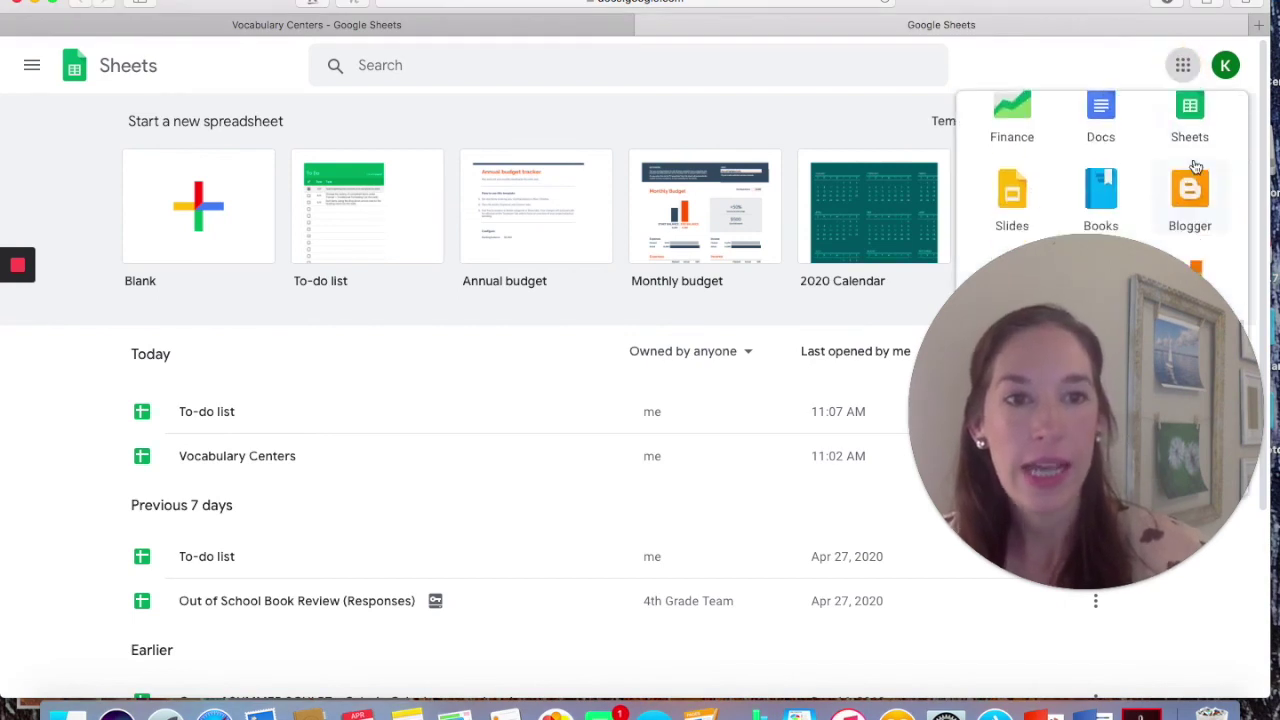
{"action": "left_click", "coordinate": [1183, 65]}
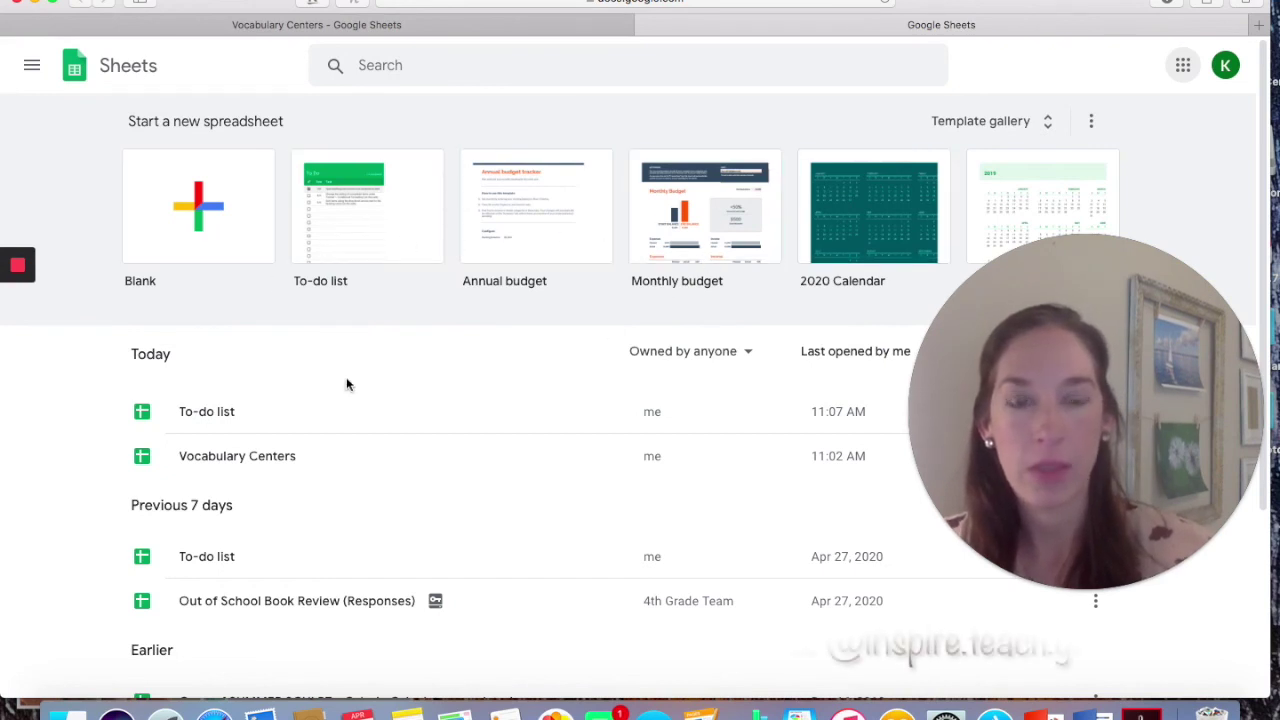
Create a new spreadsheet from the To-do list template.
{"action": "left_click", "coordinate": [362, 232]}
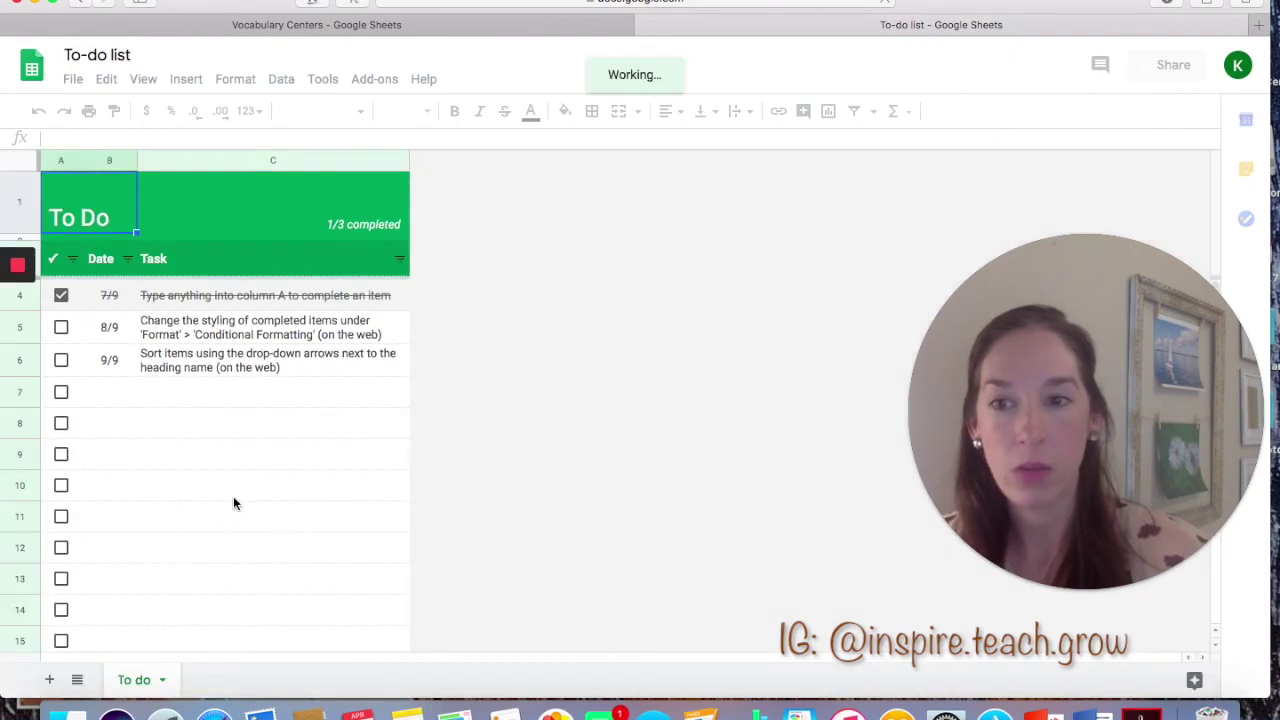
{"action": "scroll", "coordinate": [233, 496], "scroll_direction": "down", "scroll_amount": 10}
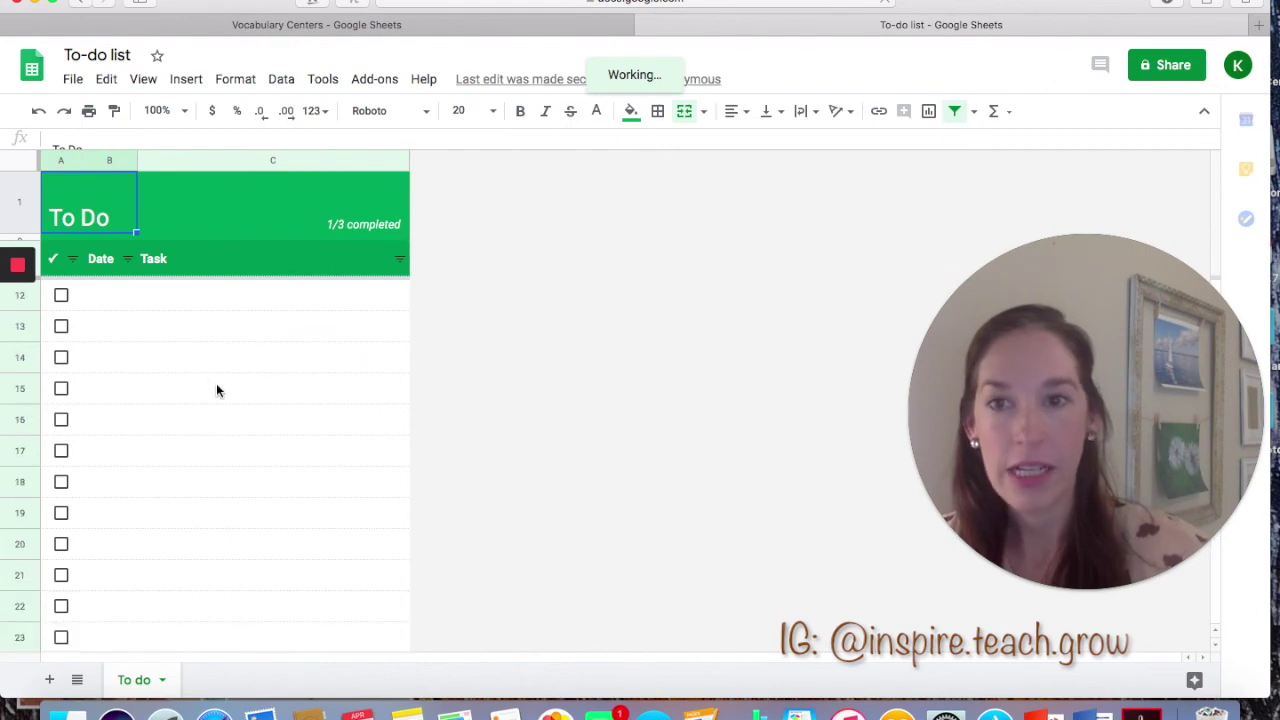
{"action": "scroll", "coordinate": [216, 390], "scroll_direction": "up", "scroll_amount": 10}
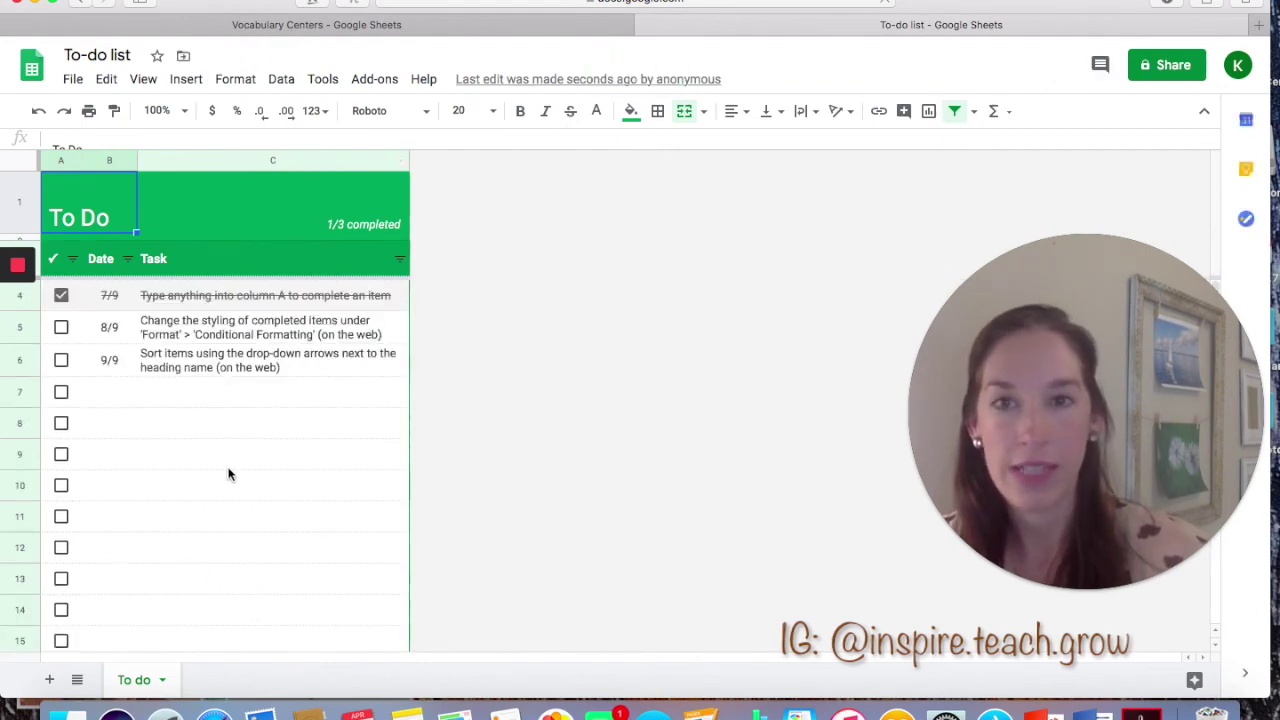
View the finished Vocabulary Centers spreadsheet as an example and return to the new to-do list.
{"action": "left_click", "coordinate": [294, 27]}
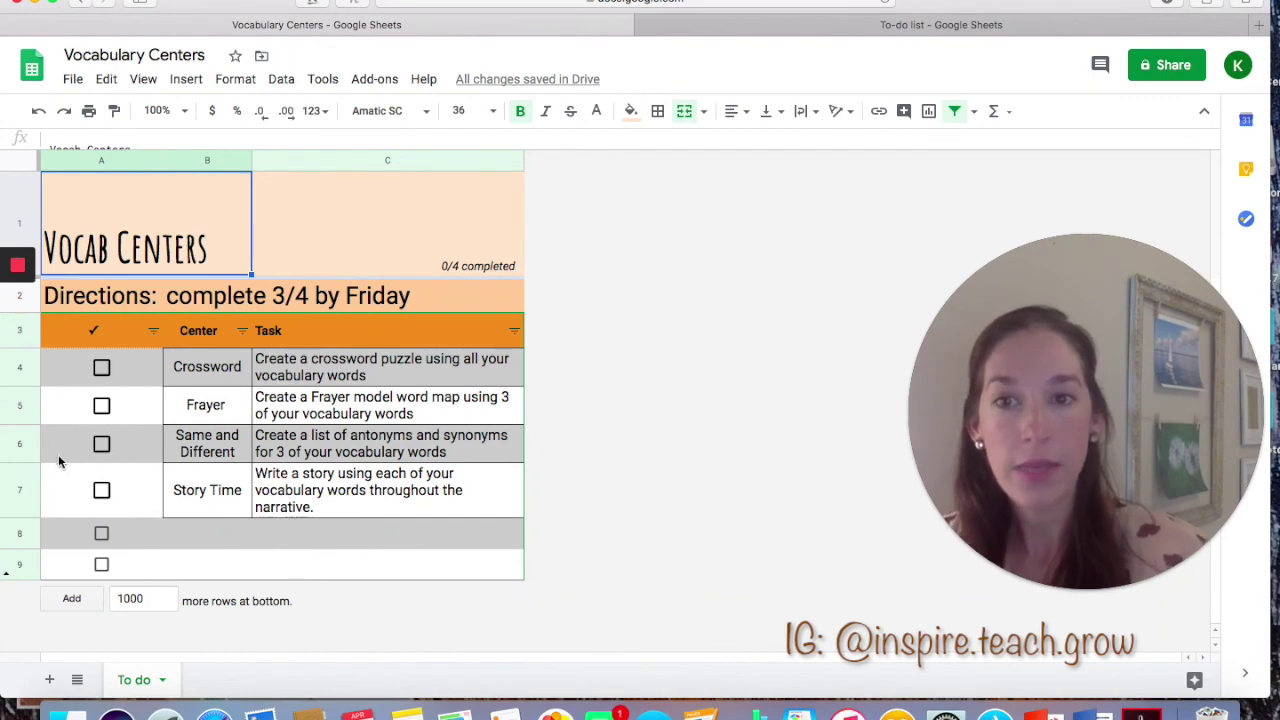
{"action": "left_click", "coordinate": [800, 26]}
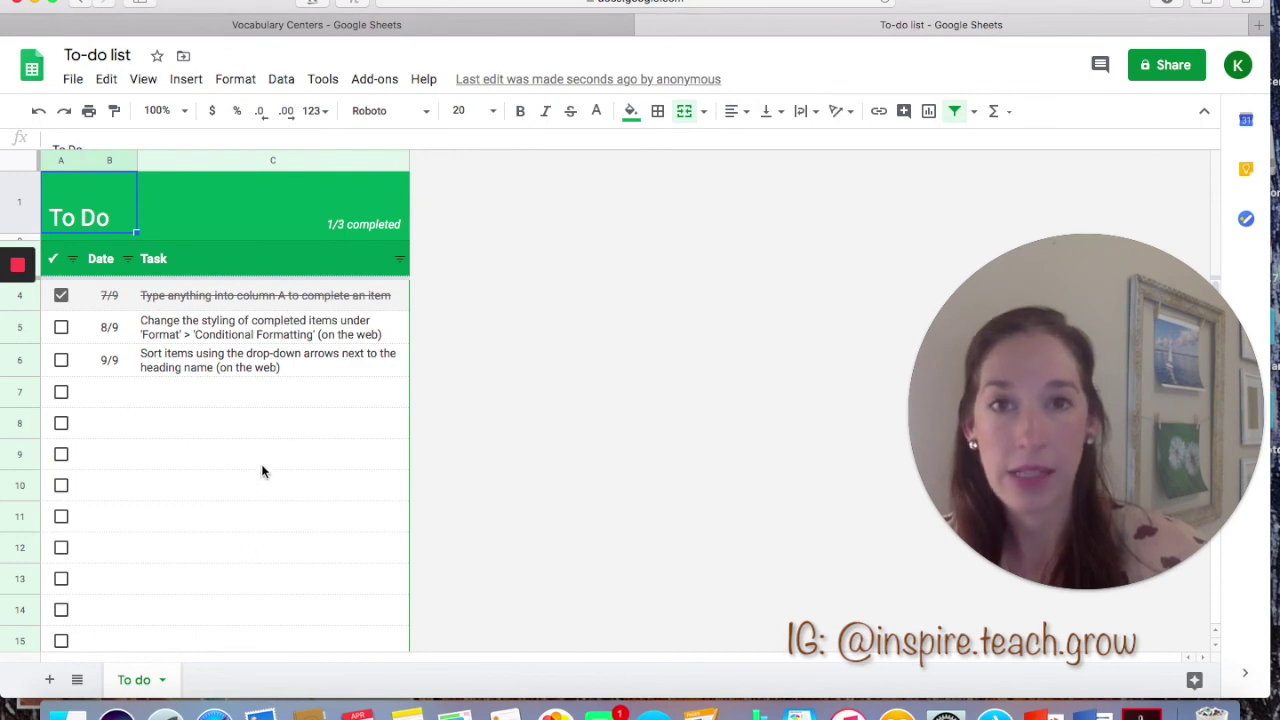
{"action": "scroll", "coordinate": [263, 467], "scroll_direction": "down", "scroll_amount": 5}
{"action": "scroll", "coordinate": [262, 465], "scroll_direction": "up", "scroll_amount": 5}
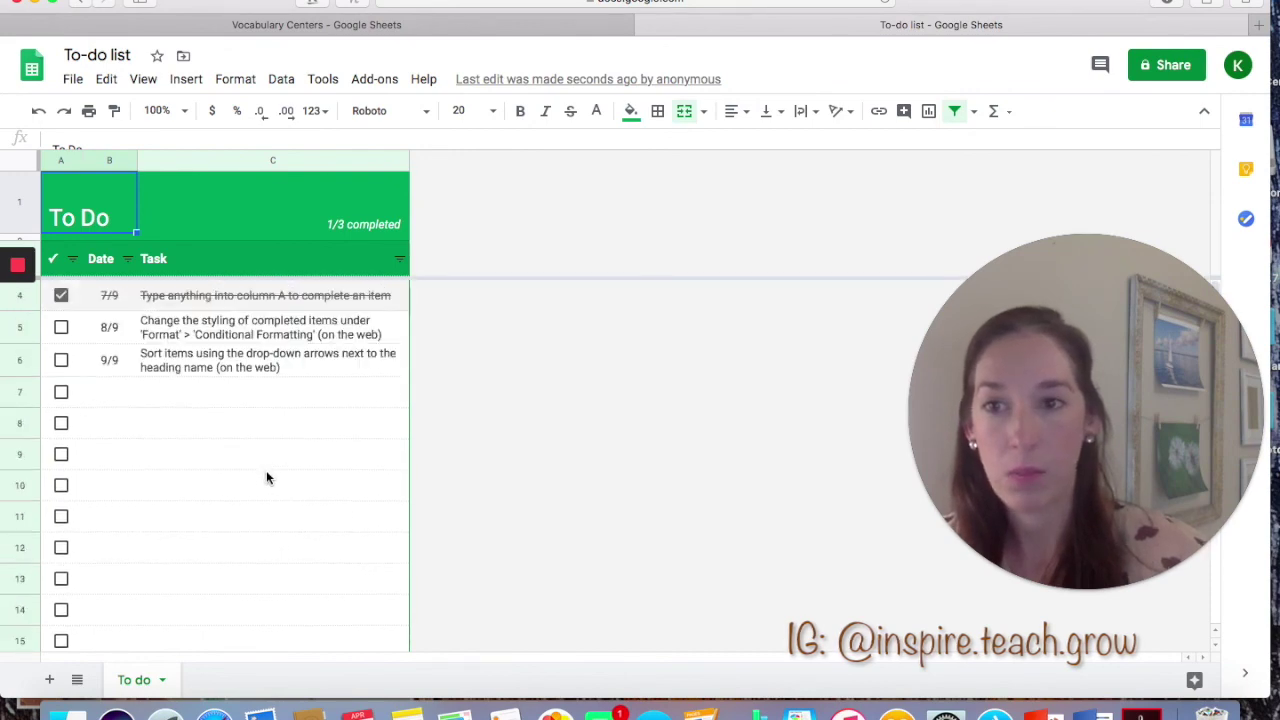
Delete the surplus empty checklist rows 9 to 50.
{"action": "left_click_drag", "start_coordinate": [60, 455], "coordinate": [231, 585]}
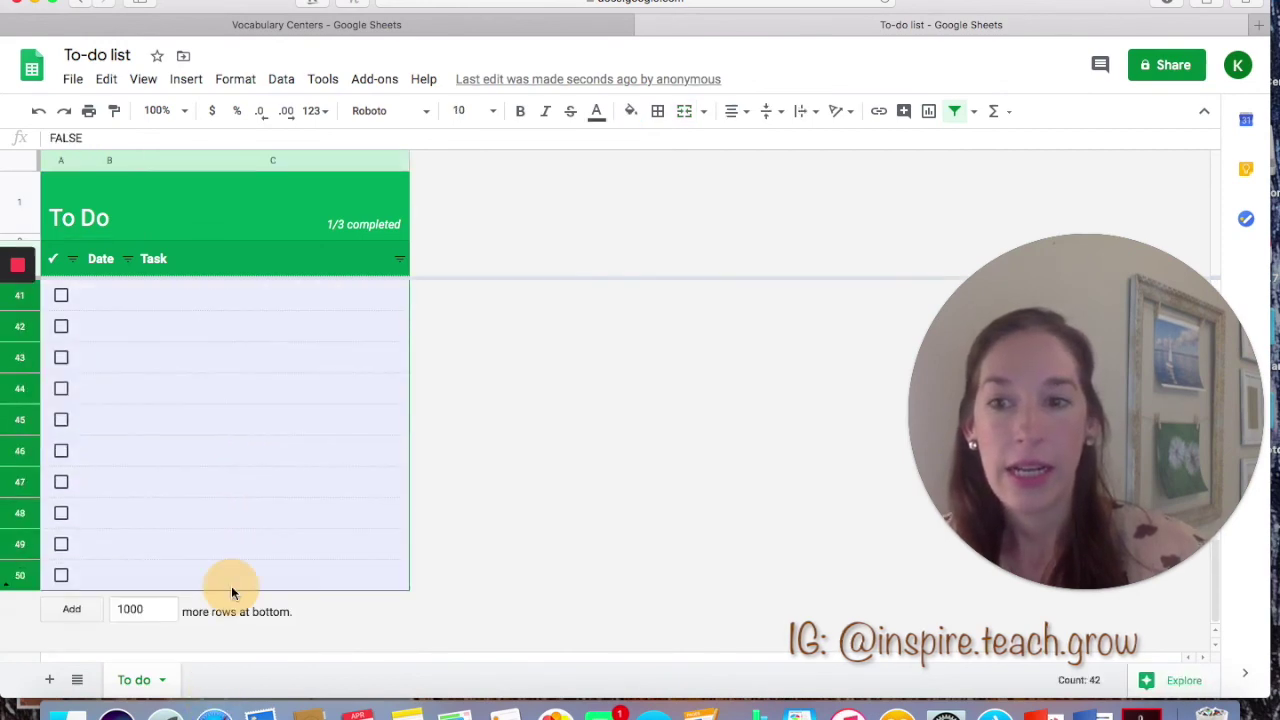
{"action": "right_click", "coordinate": [209, 444]}
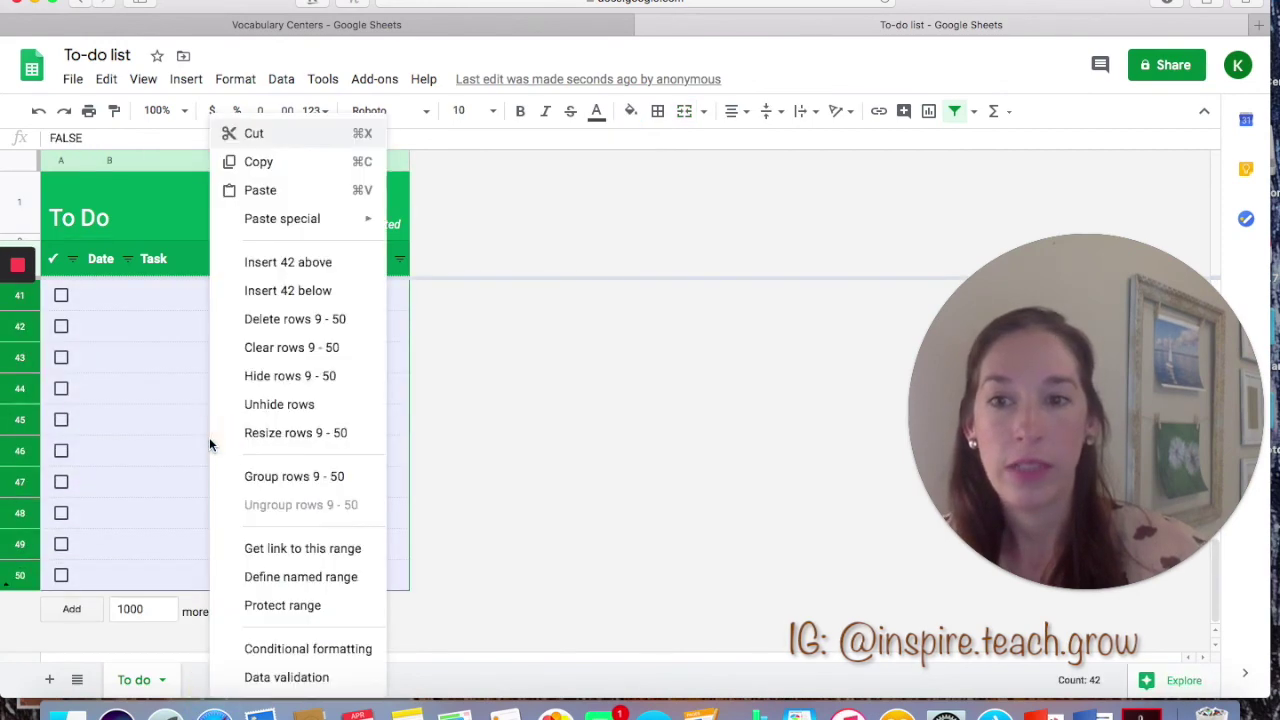
{"action": "left_click", "coordinate": [300, 322]}
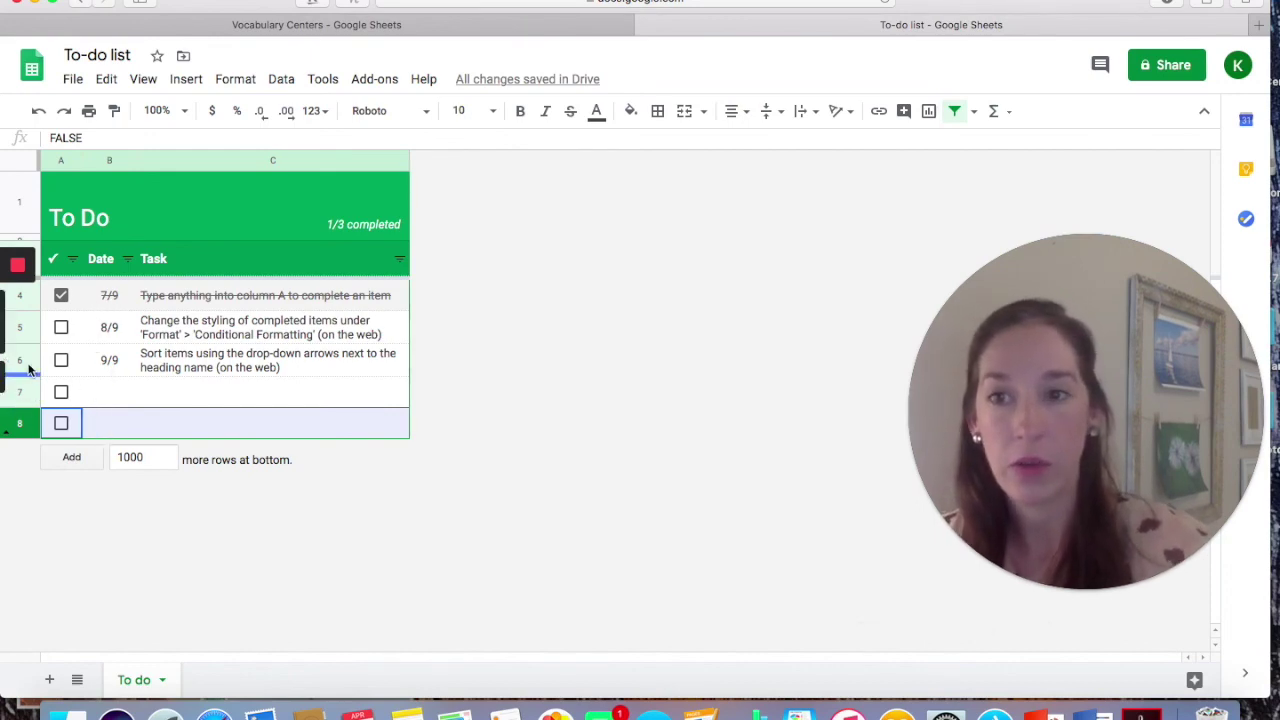
Toggle the checkbox of the first task in row 4 and leave it unchecked.
{"action": "left_click", "coordinate": [61, 296]}
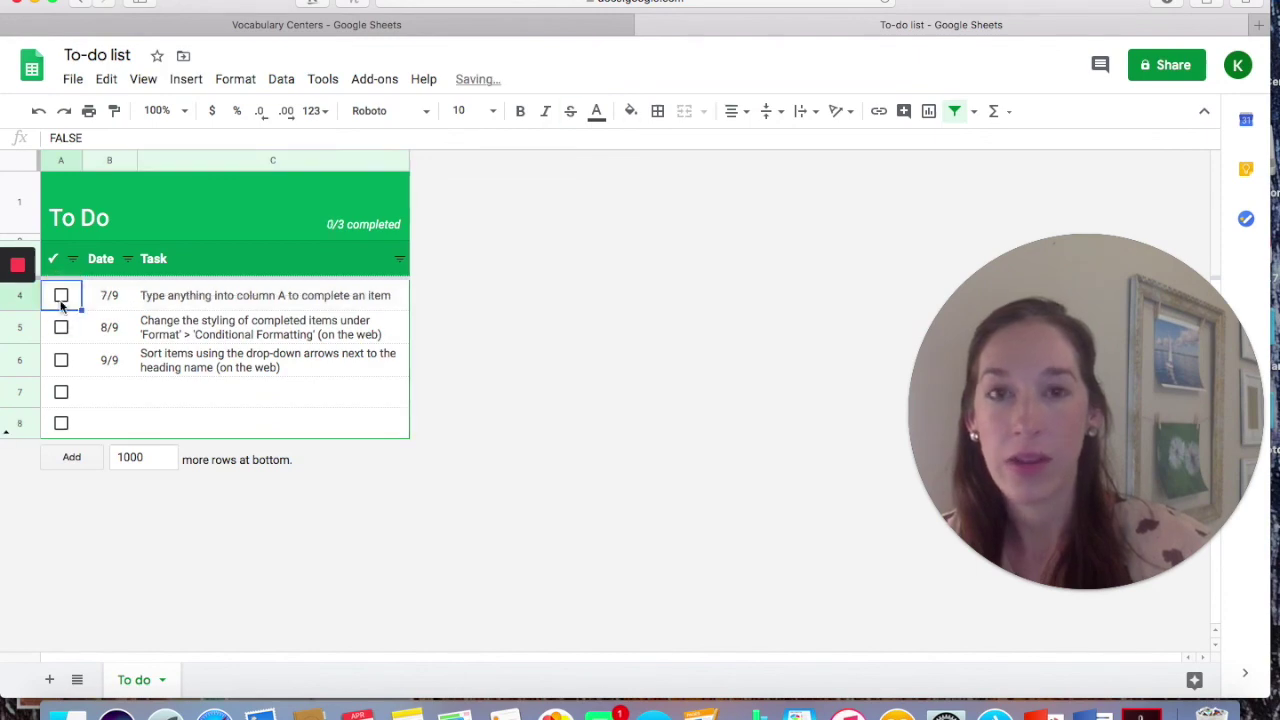
{"action": "left_click", "coordinate": [61, 295]}
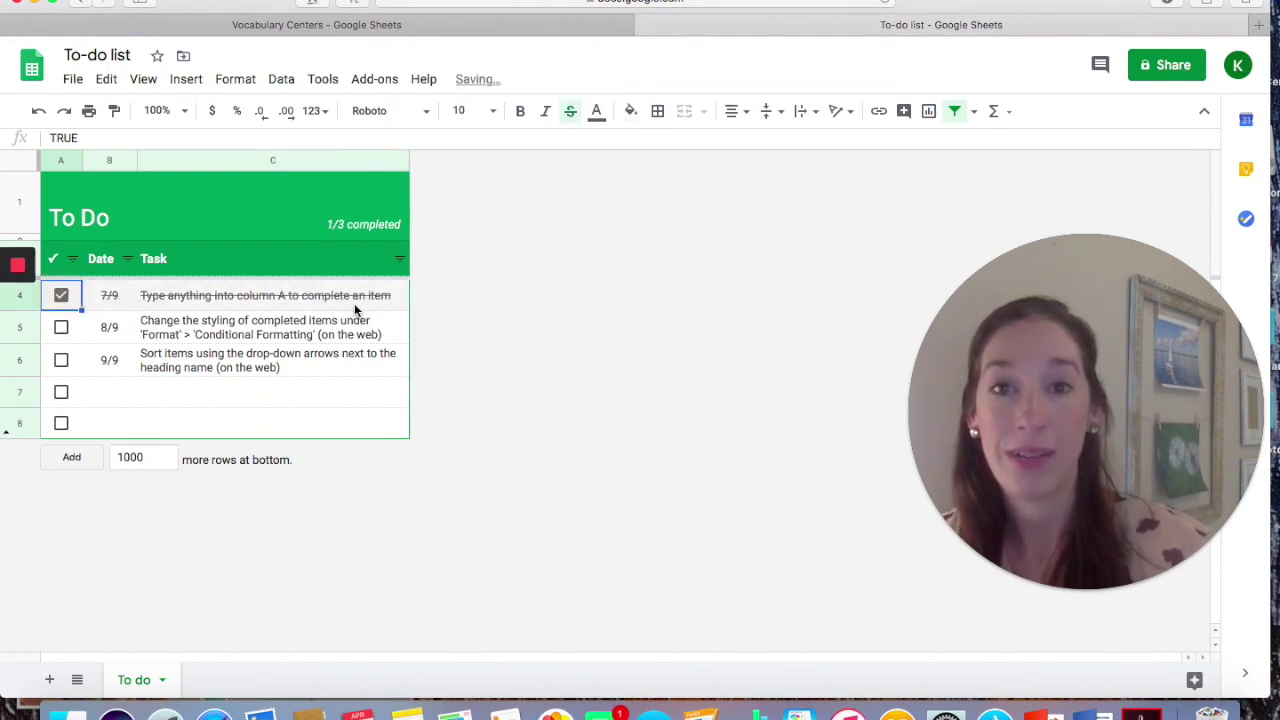
{"action": "left_click", "coordinate": [61, 295]}
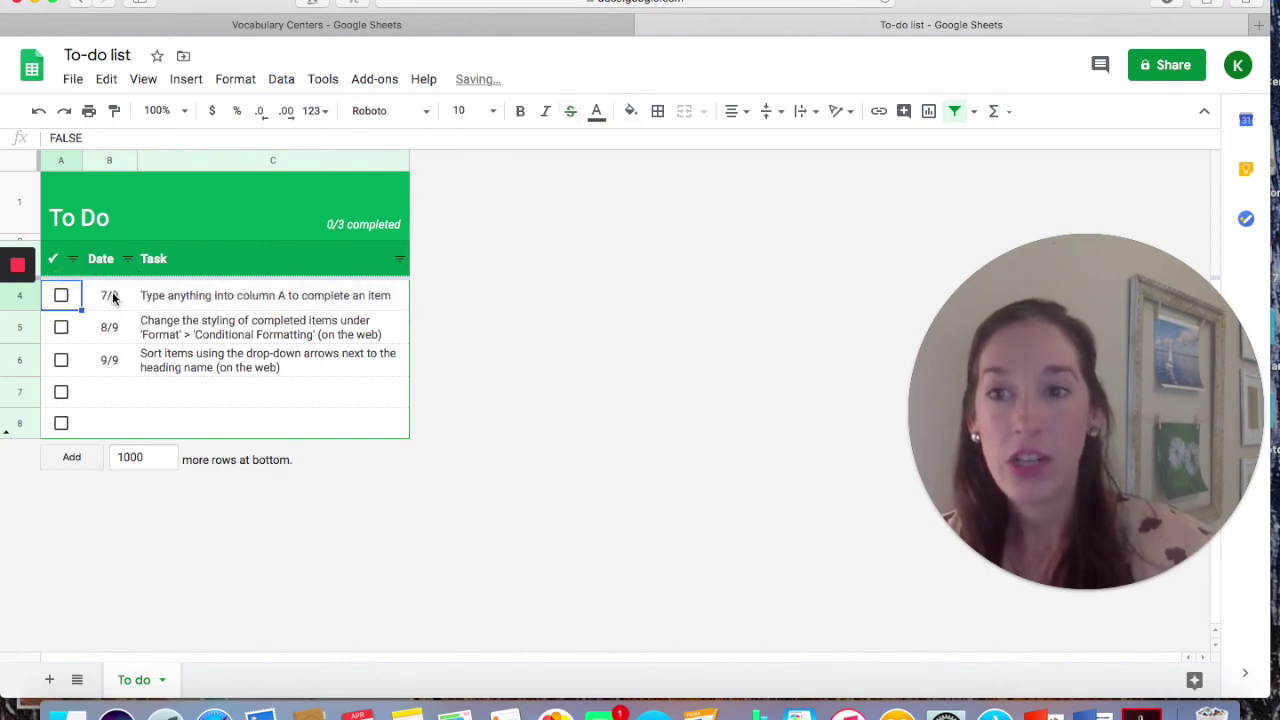
Set the date of the first task in row 4 to 5/1/2020.
{"action": "double_click", "coordinate": [113, 297]}
{"action": "double_click", "coordinate": [116, 290]}
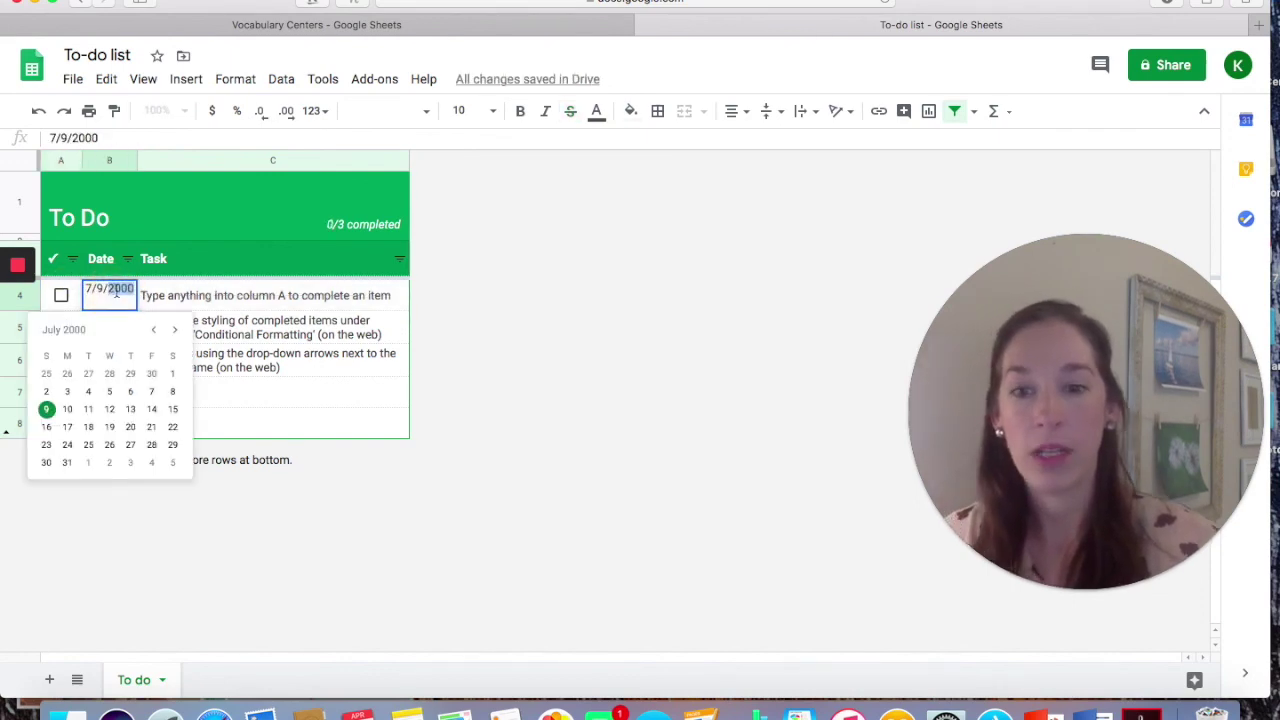
{"action": "triple_click", "coordinate": [116, 290]}
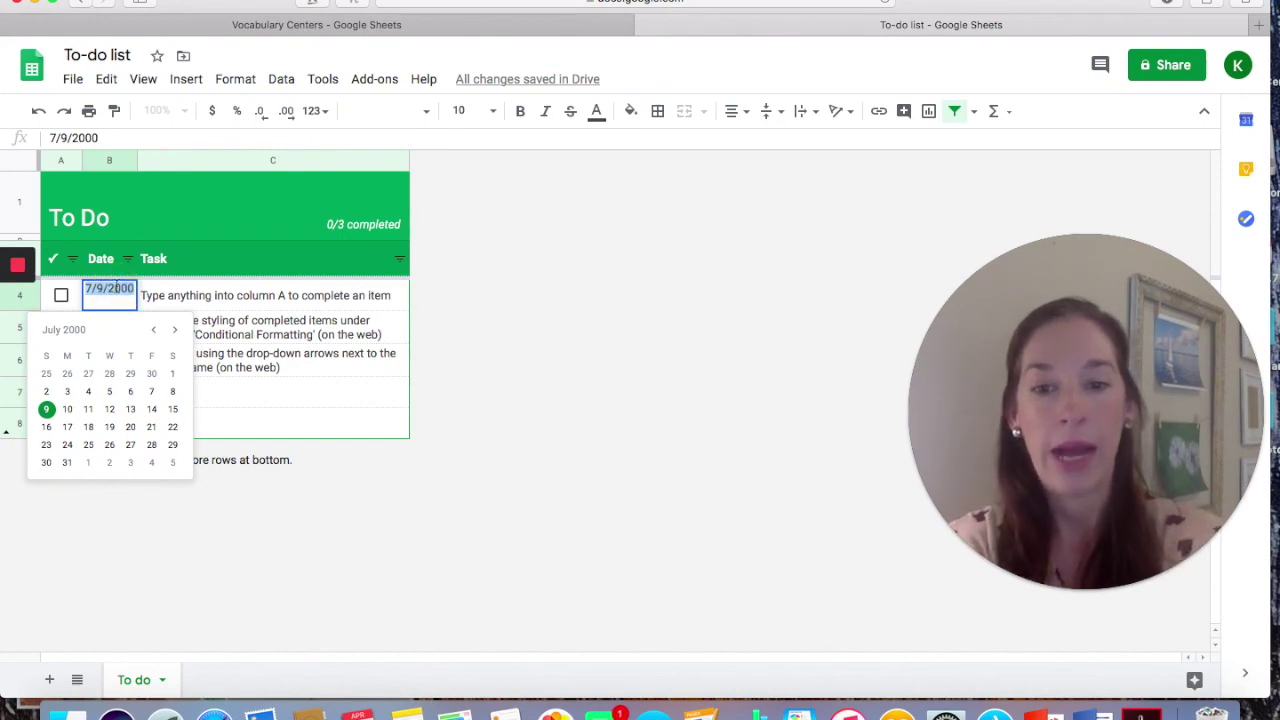
{"action": "type", "text": "5/1/"}
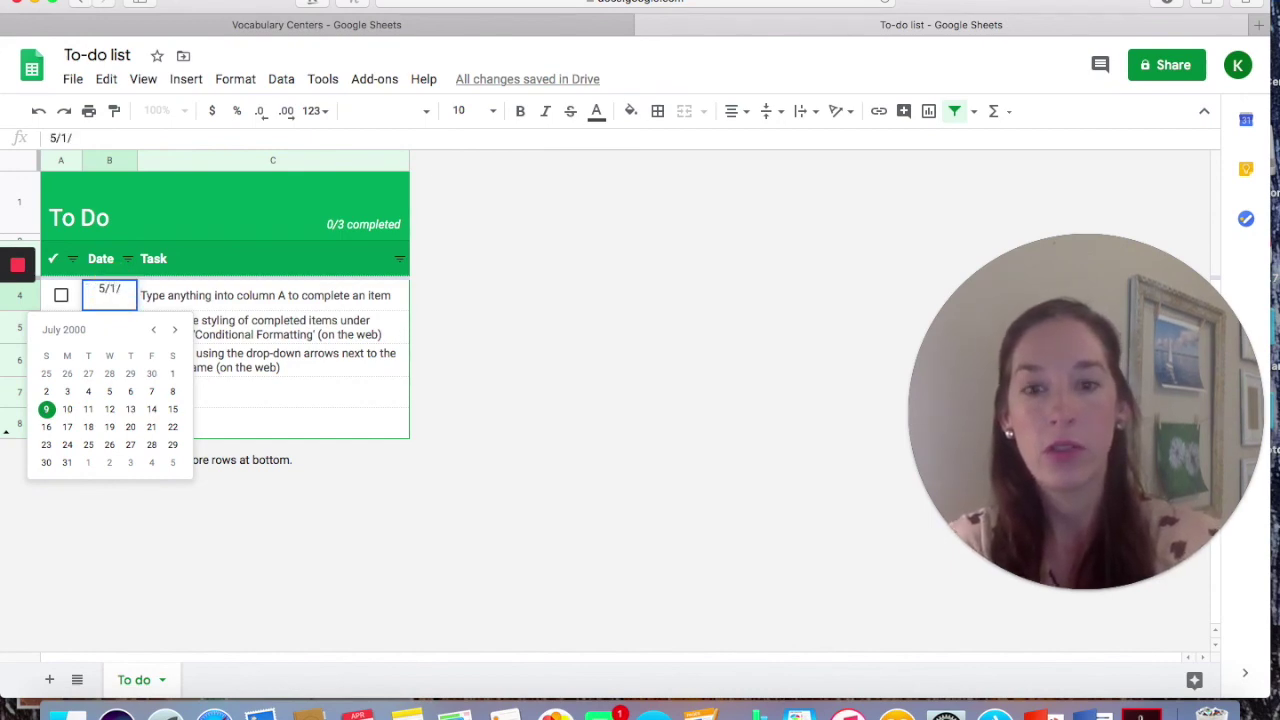
{"action": "type", "text": "2020"}
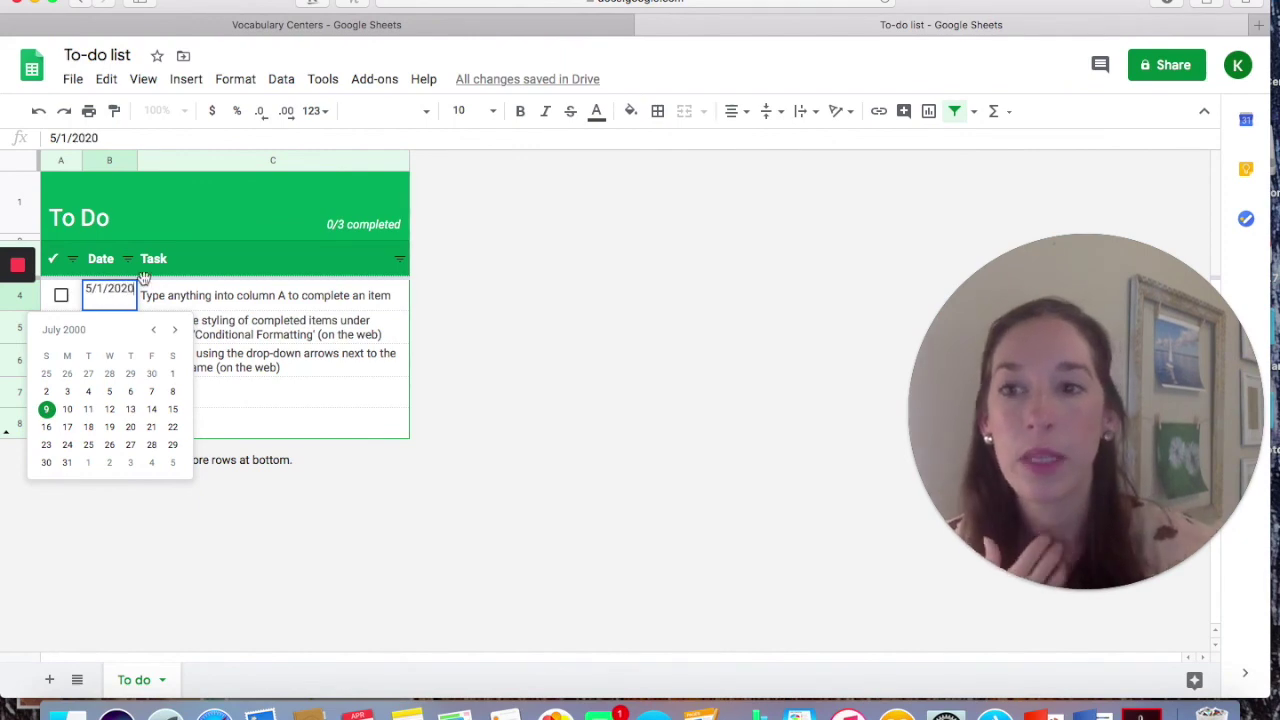
{"action": "left_click", "coordinate": [198, 300]}
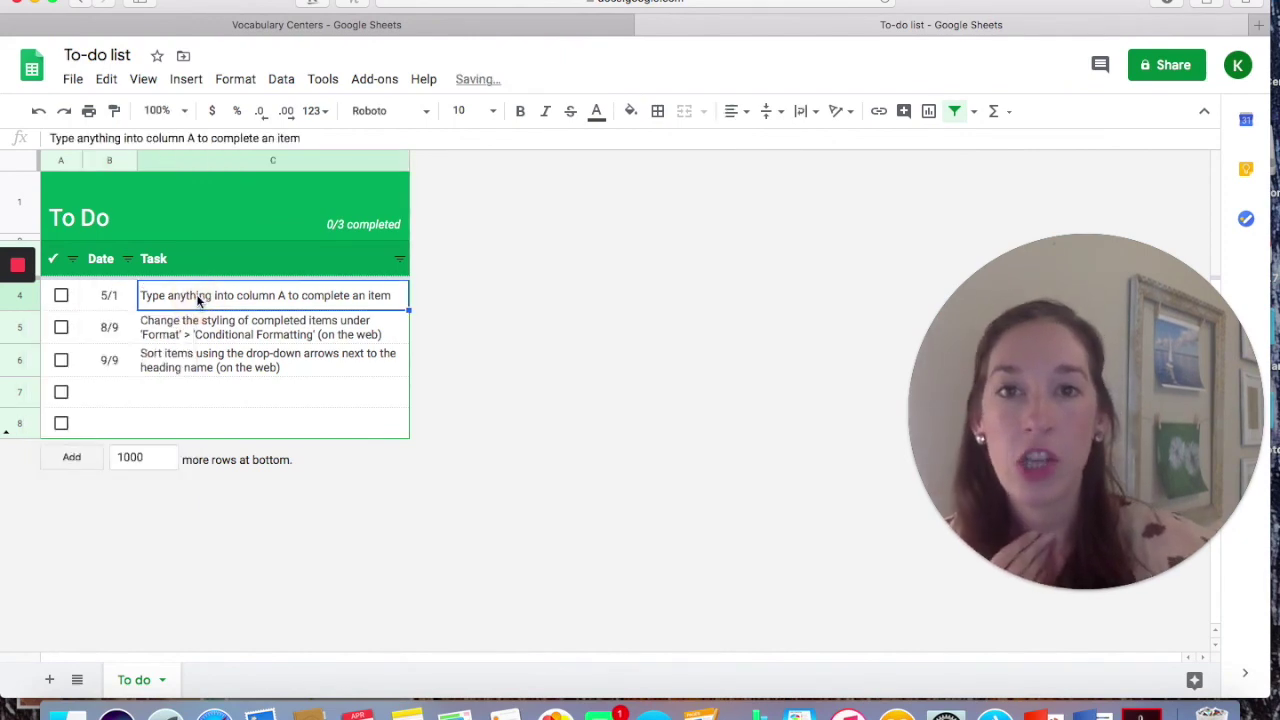
Replace the first task's description in row 4 with "Create a crossword puzzle".
{"action": "double_click", "coordinate": [198, 300]}
{"action": "triple_click", "coordinate": [200, 291]}
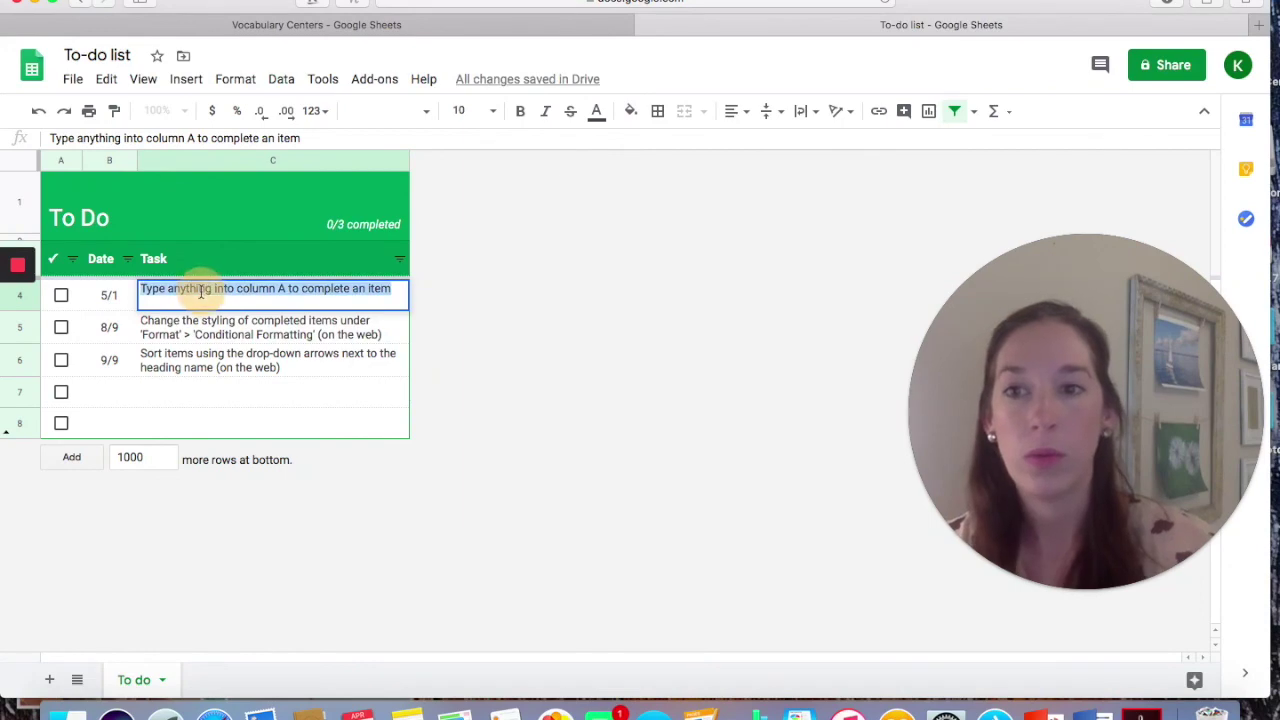
{"action": "type", "text": "Crea"}
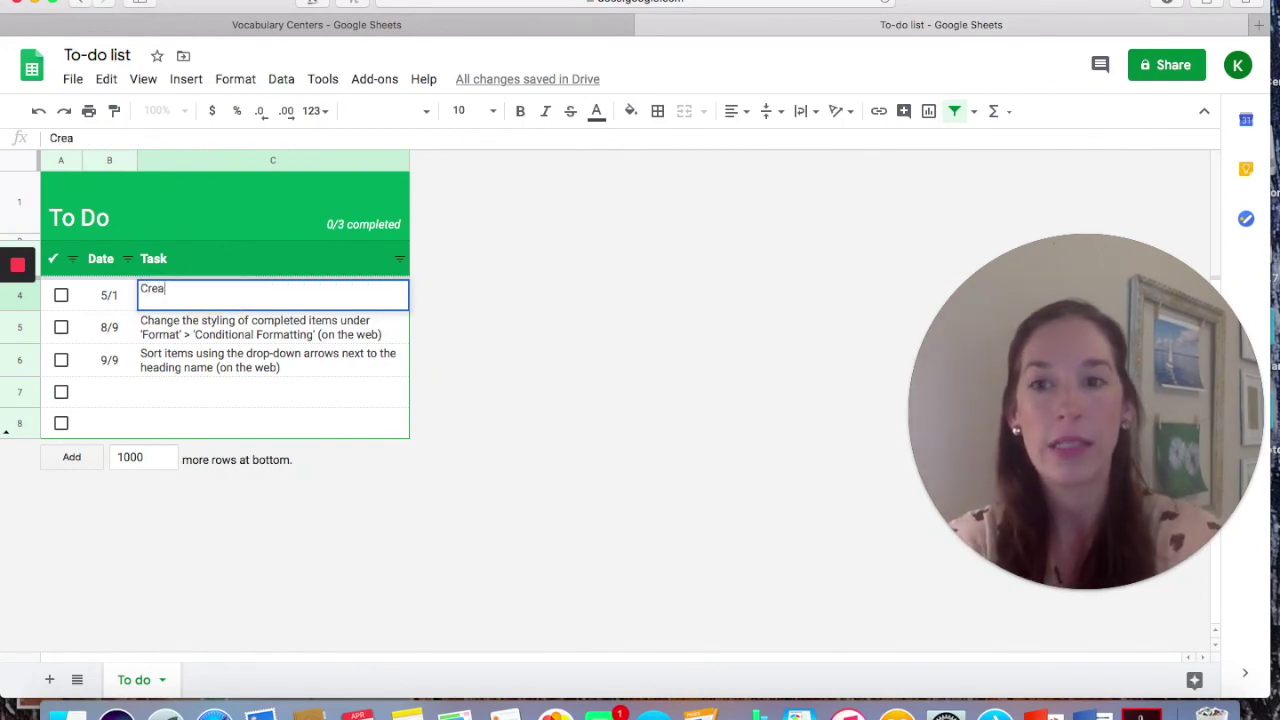
{"action": "type", "text": "te a cross"}
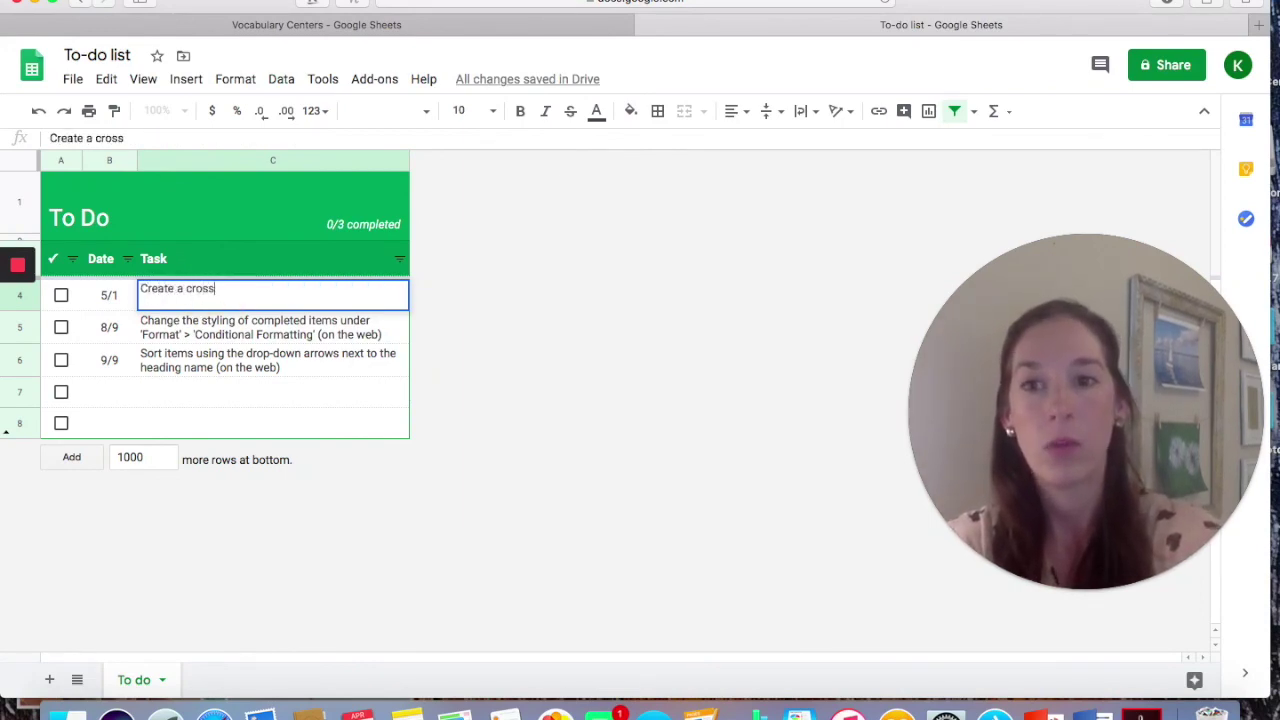
{"action": "type", "text": "word puz"}
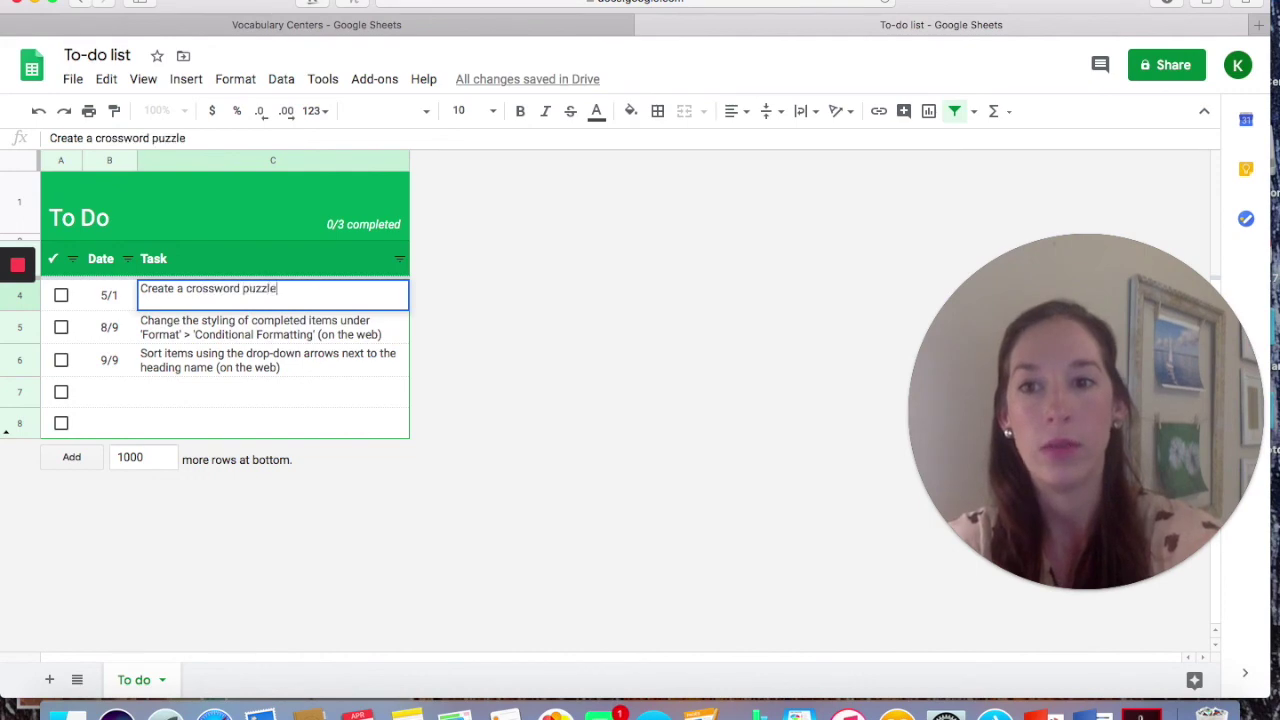
{"action": "type", "text": "zle"}
{"action": "left_click", "coordinate": [268, 336]}
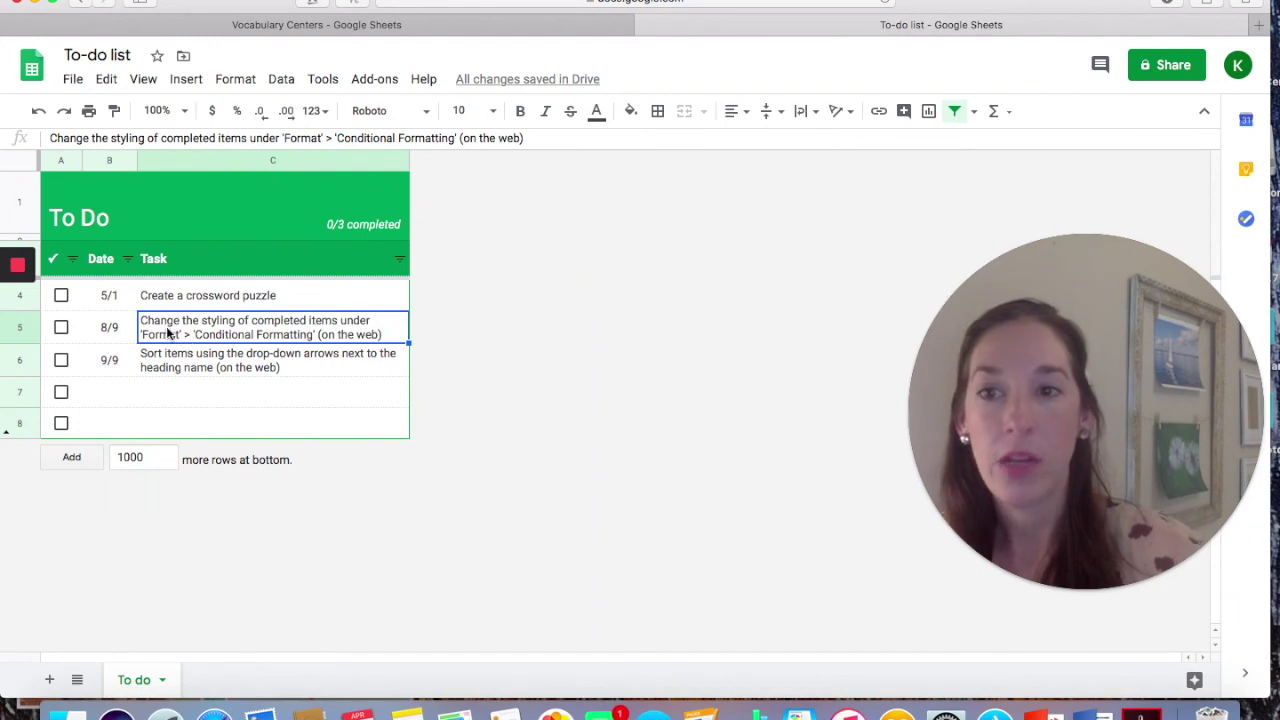
Enter "write a story with each word" as the task in the empty row 7.
{"action": "left_click", "coordinate": [201, 389]}
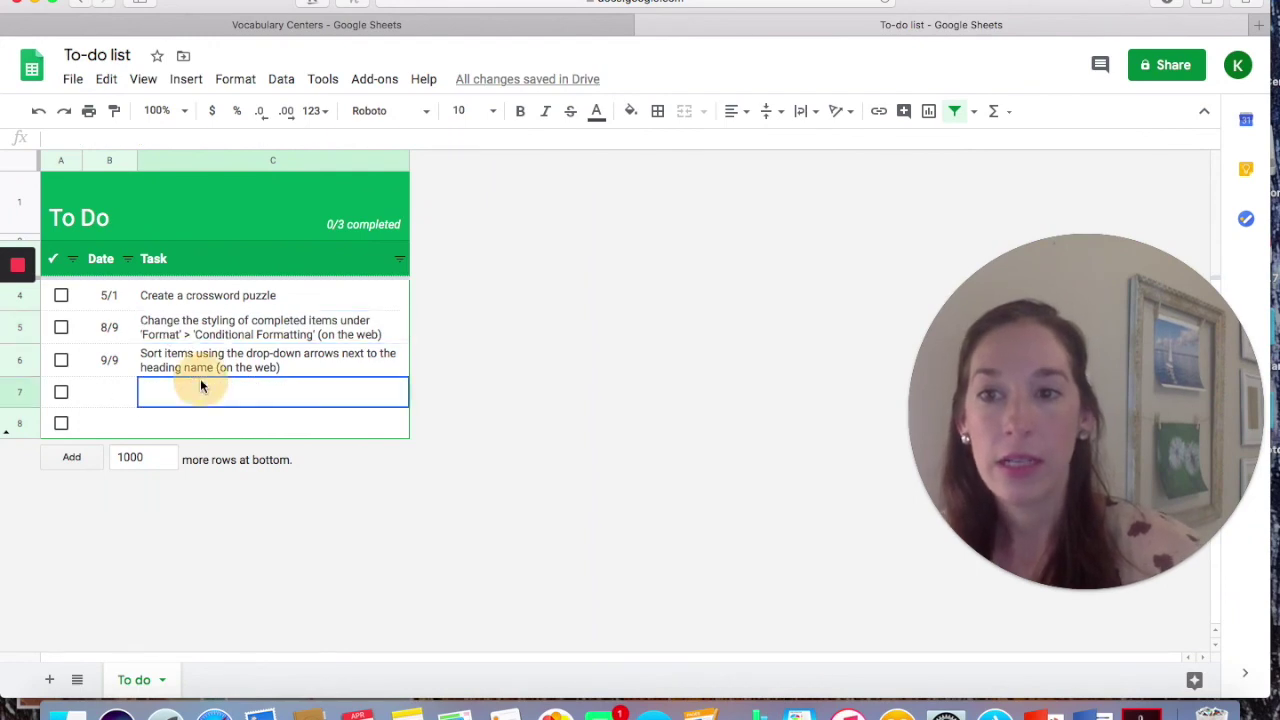
{"action": "double_click", "coordinate": [200, 394]}
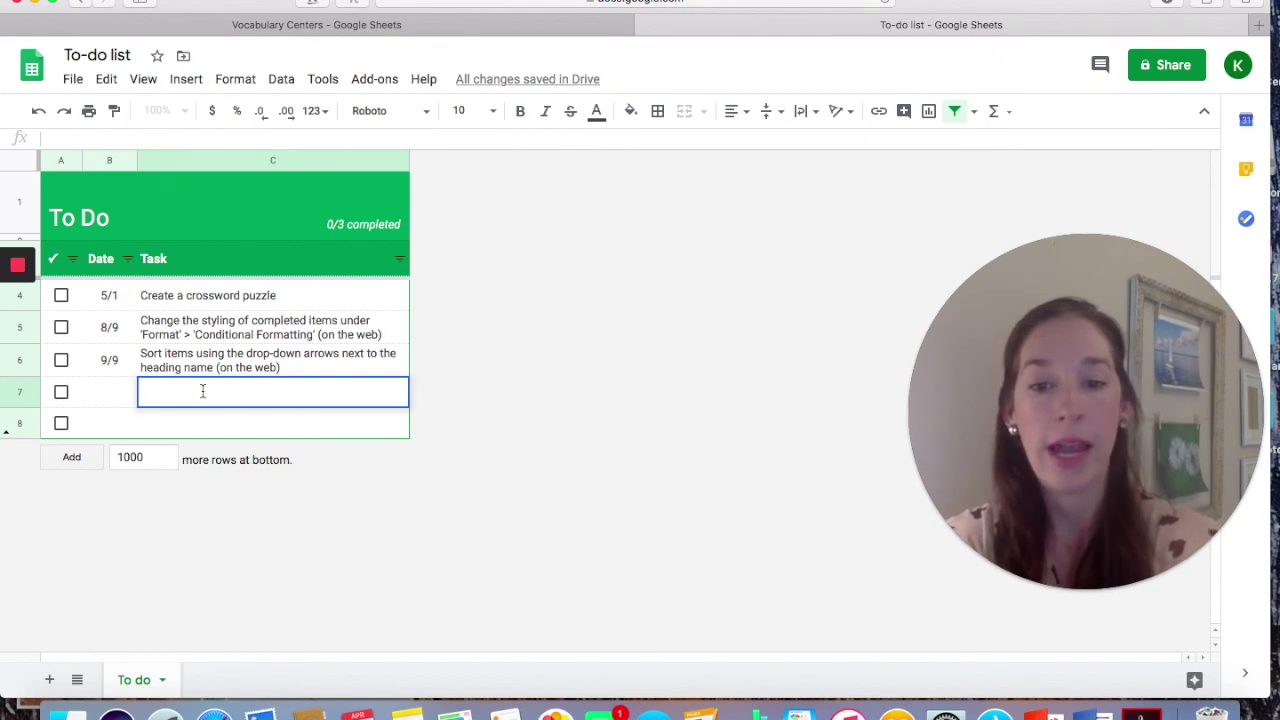
{"action": "type", "text": "a story"}
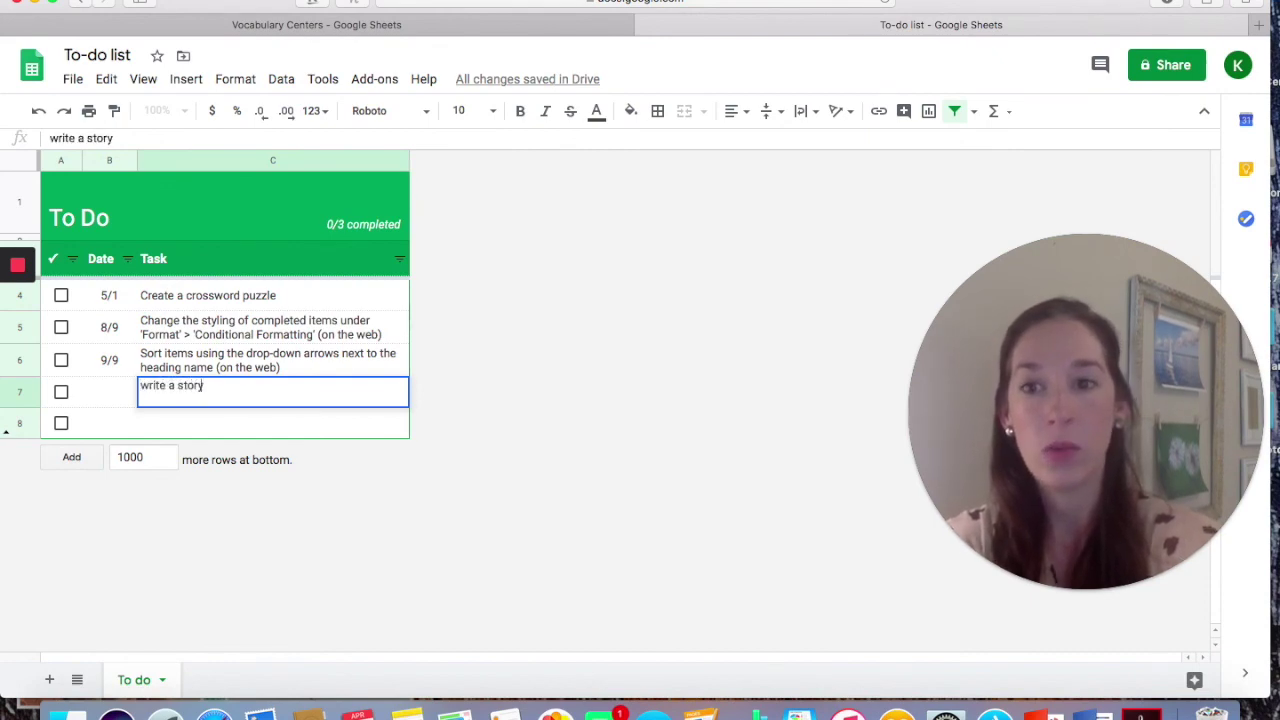
{"action": "type", "text": " with each wo"}
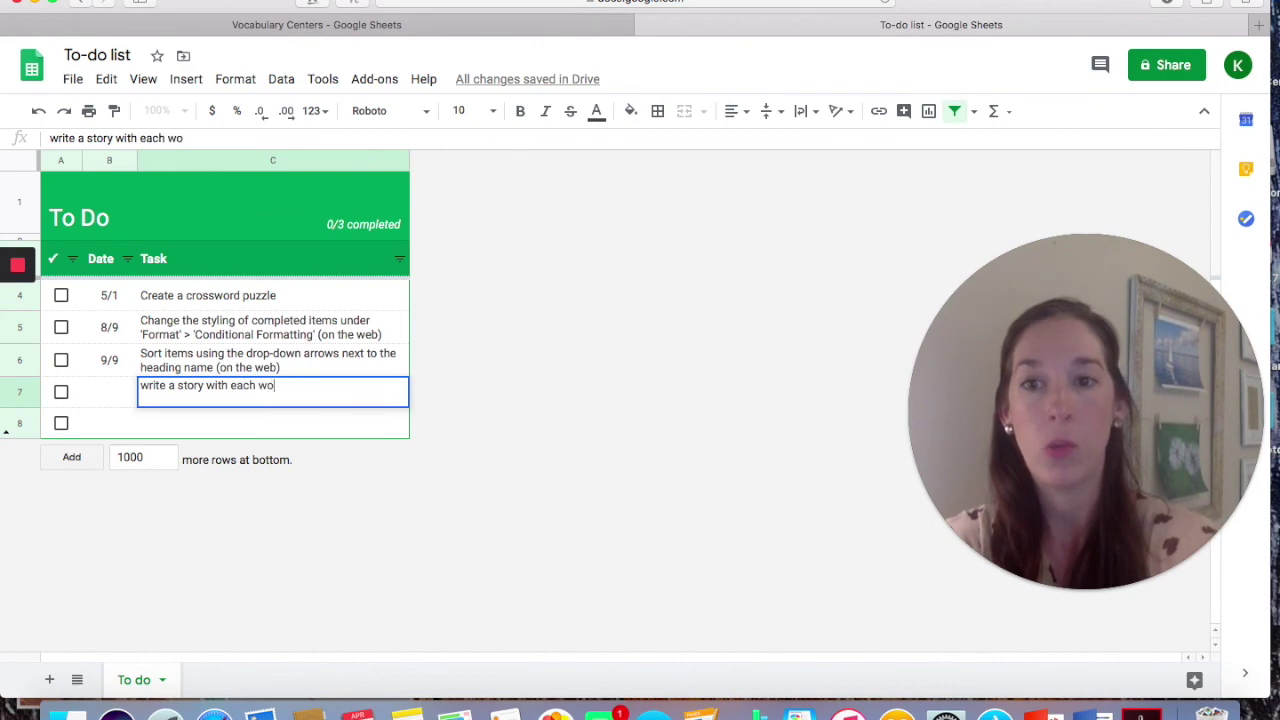
{"action": "type", "text": "rd"}
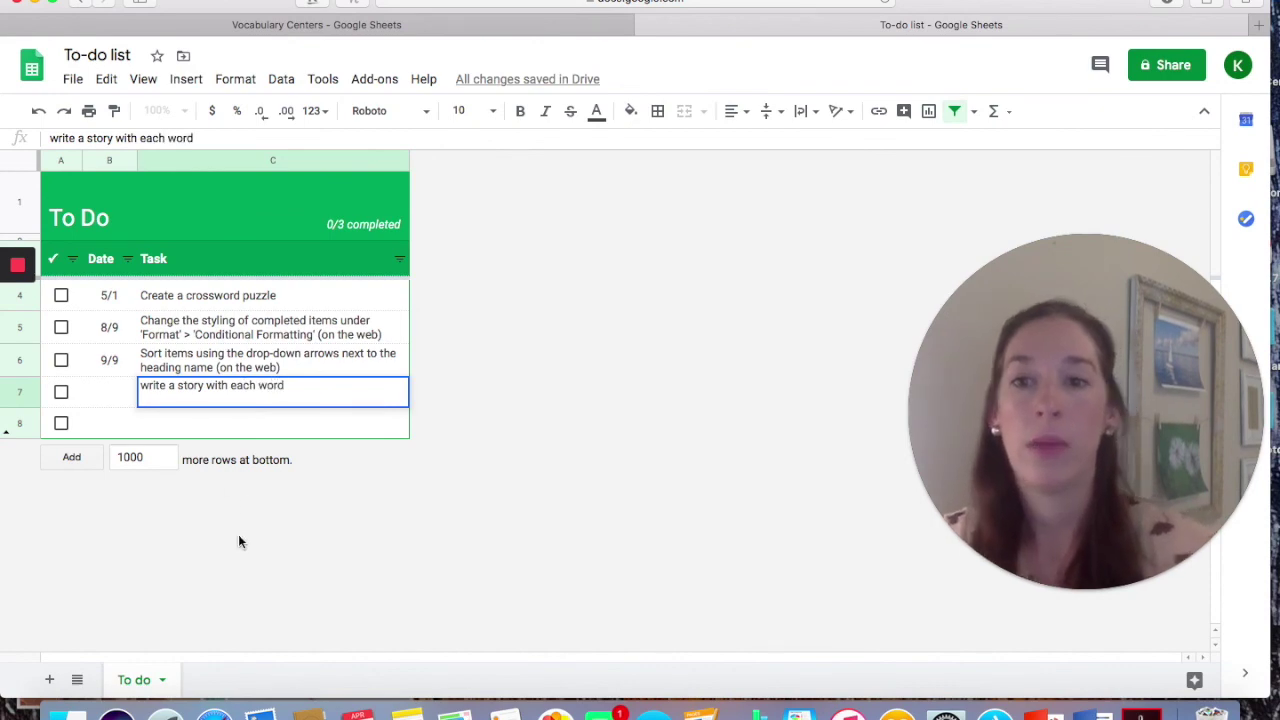
{"action": "left_click", "coordinate": [252, 435]}
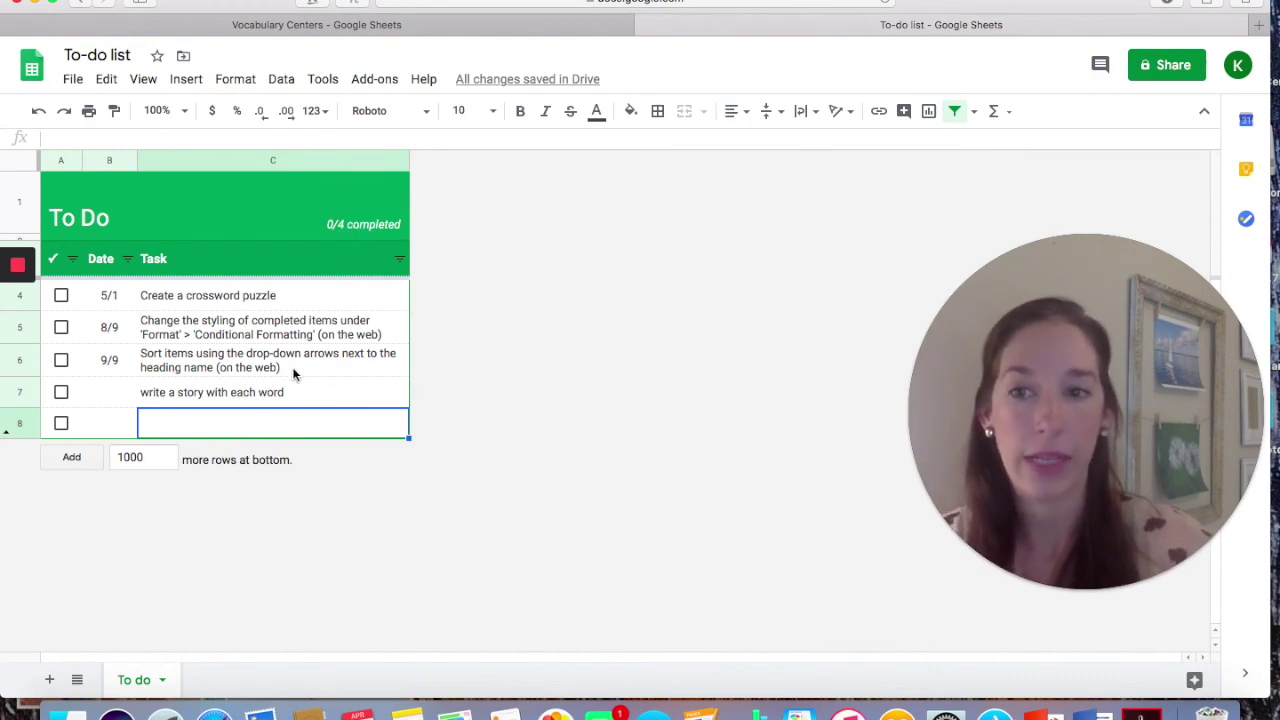
Replace the "To Do" title in row 1 with "Center Time" and widen column A so the title fits on one line.
{"action": "left_click", "coordinate": [97, 217]}
{"action": "double_click", "coordinate": [98, 218]}
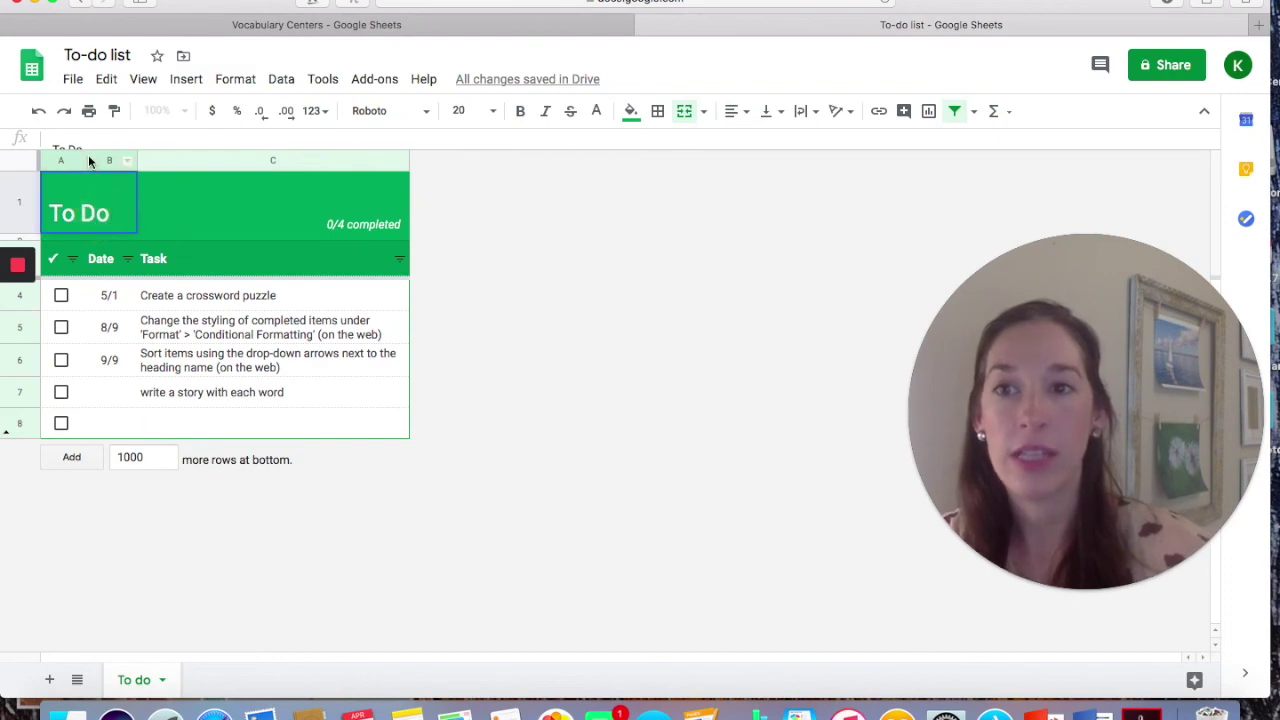
{"action": "left_click", "coordinate": [93, 145]}
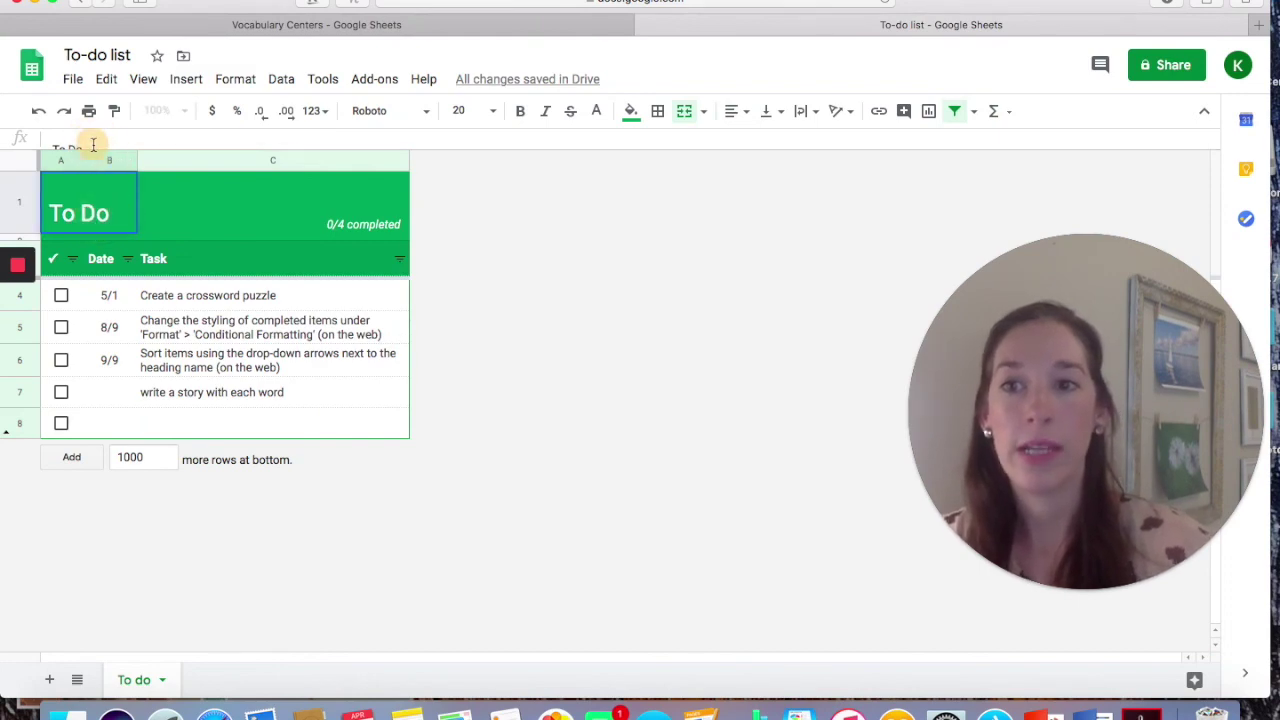
{"action": "left_click_drag", "start_coordinate": [93, 145], "coordinate": [34, 149]}
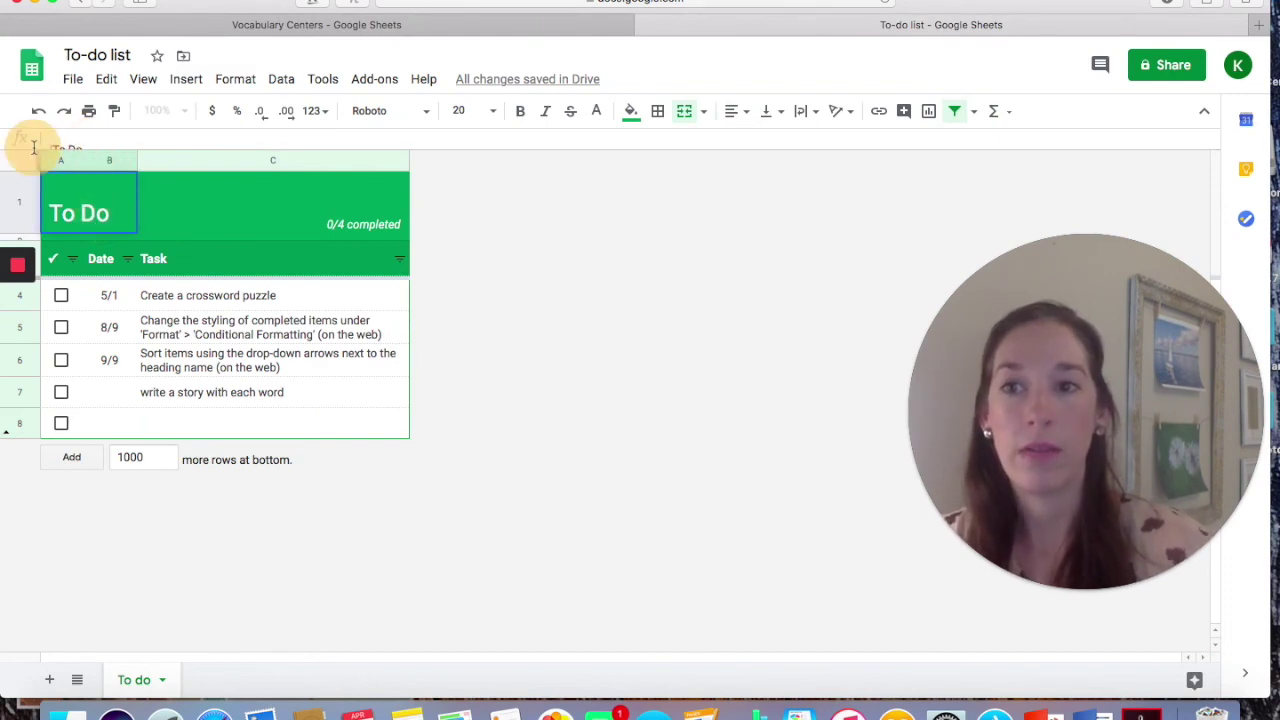
{"action": "left_click", "coordinate": [100, 129]}
{"action": "left_click", "coordinate": [86, 220]}
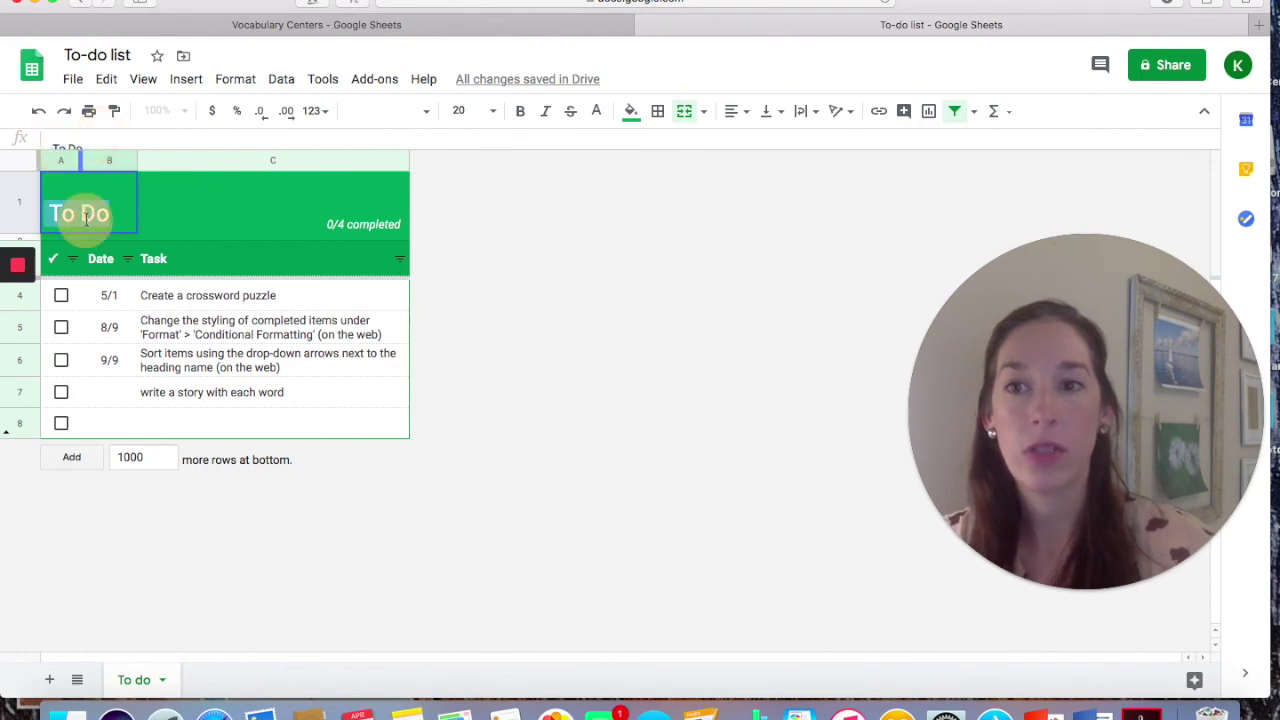
{"action": "type", "text": "Center "}
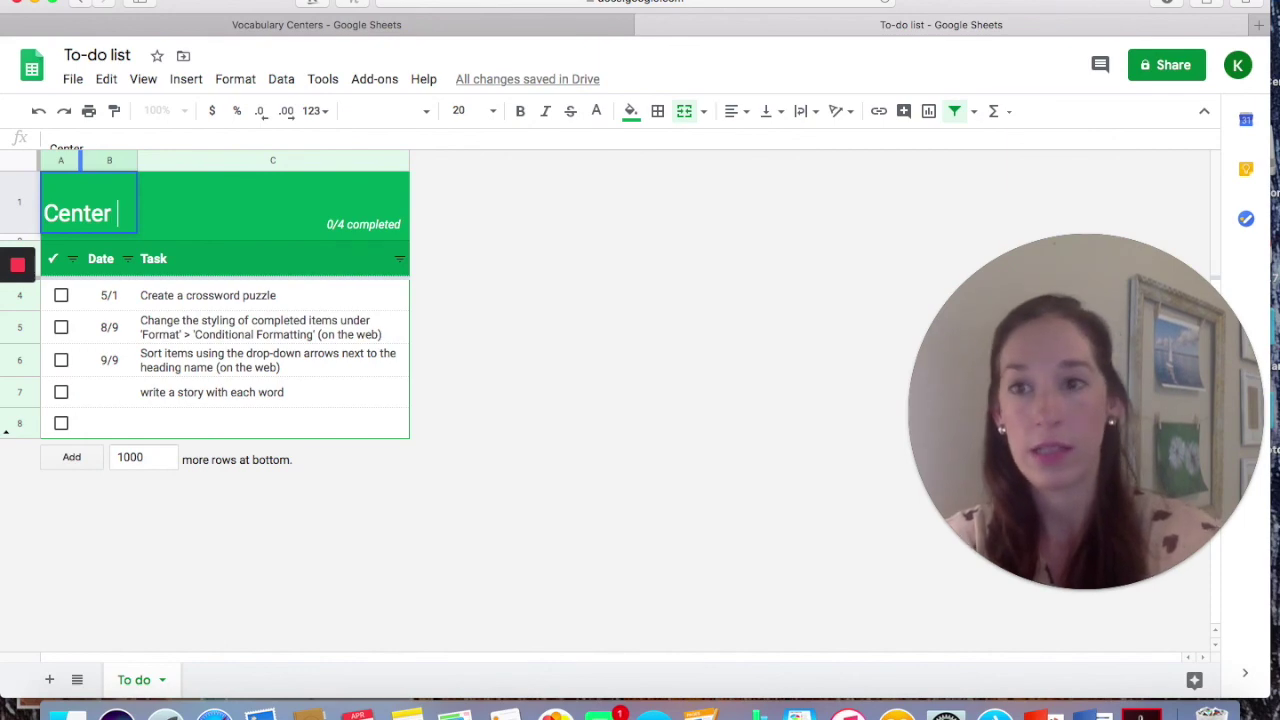
{"action": "type", "text": "Time"}
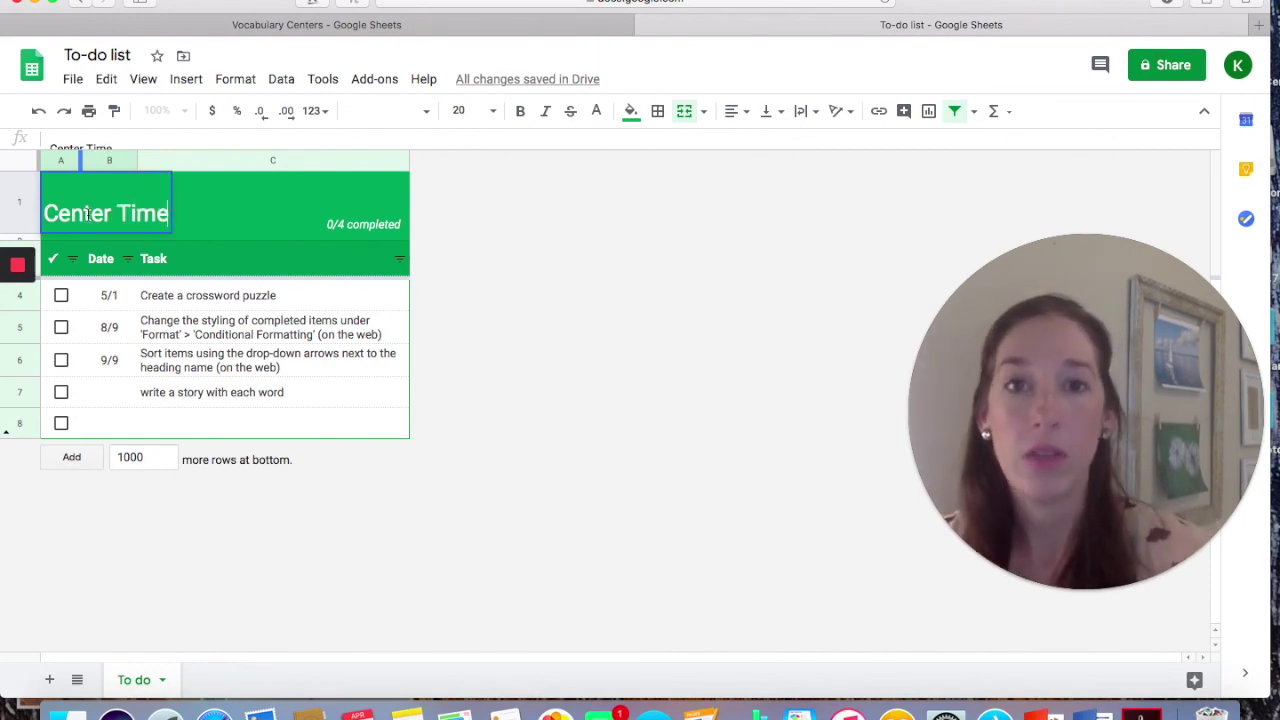
{"action": "left_click", "coordinate": [199, 296]}
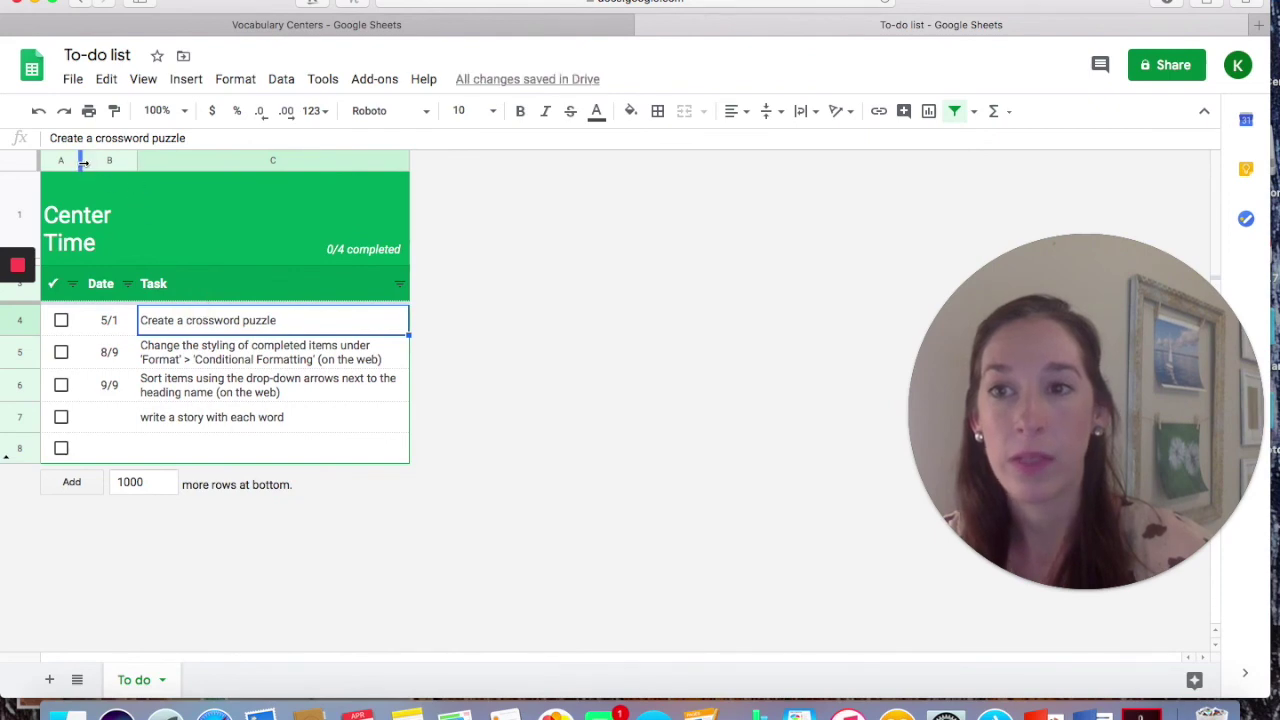
{"action": "left_click_drag", "start_coordinate": [85, 167], "coordinate": [150, 163]}
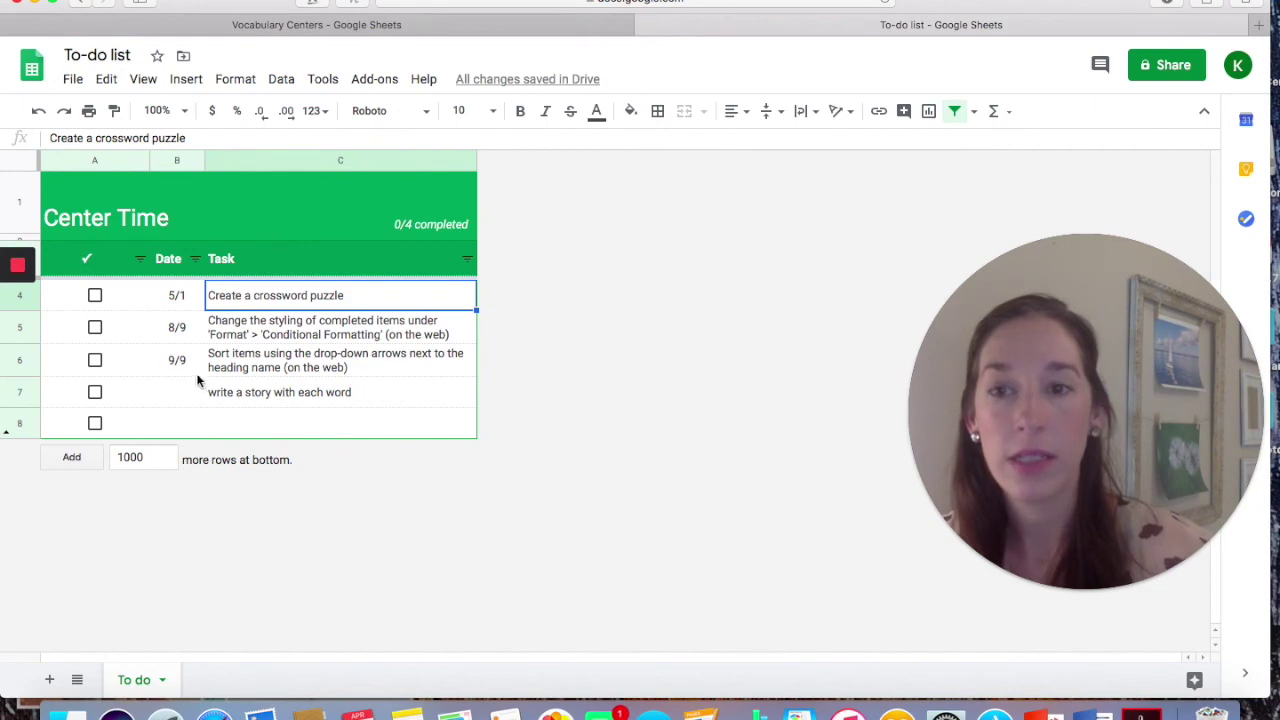
Fill the title row 1 with a light blue color and set its text color to black.
{"action": "left_click", "coordinate": [18, 210]}
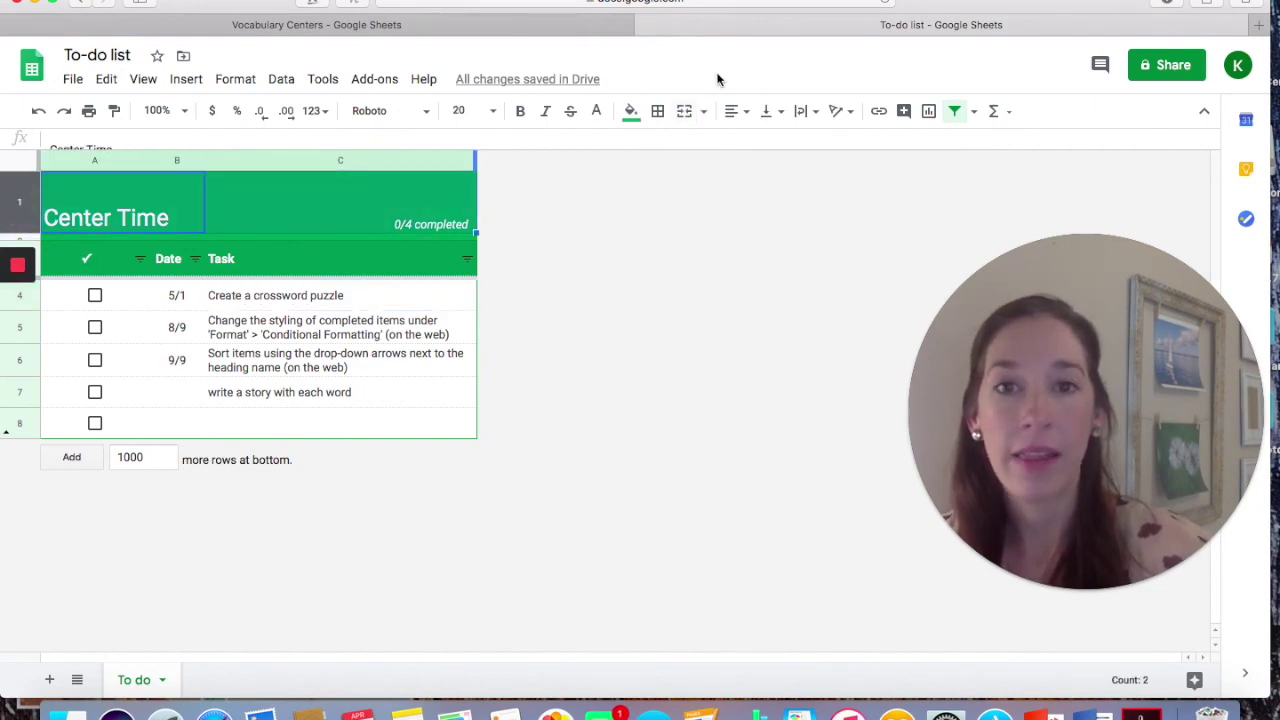
{"action": "left_click", "coordinate": [631, 112]}
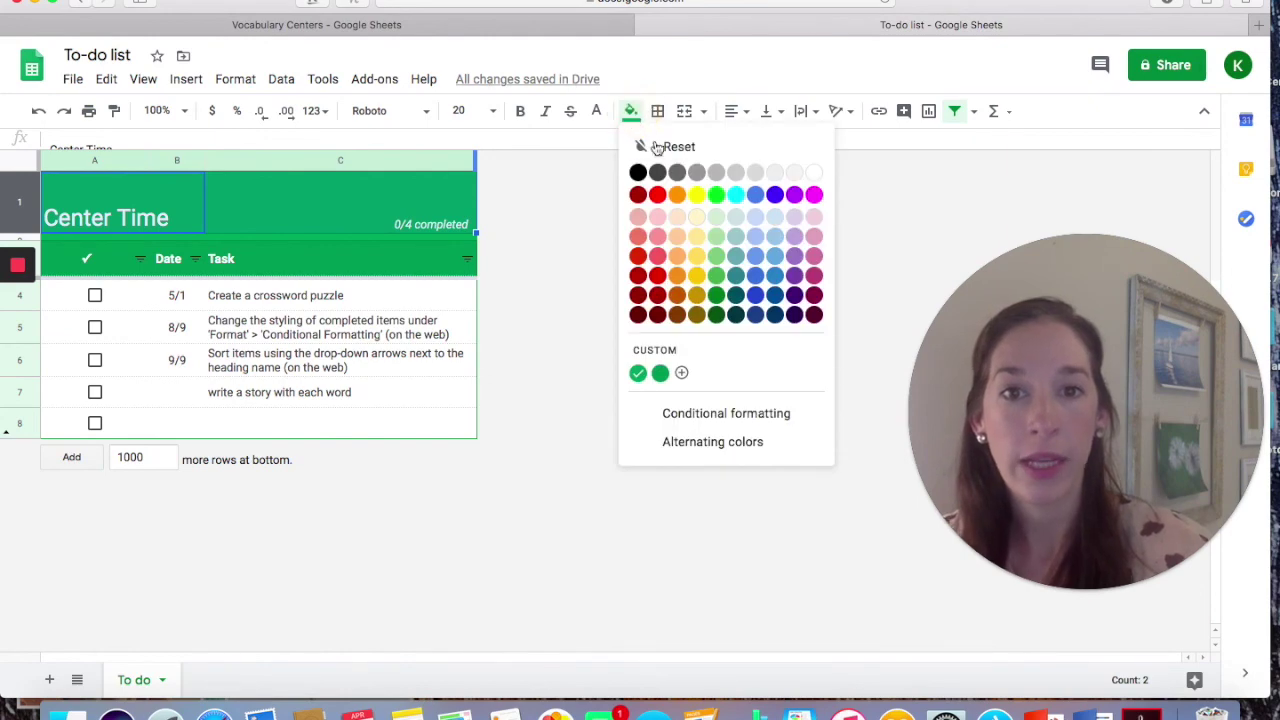
{"action": "left_click", "coordinate": [755, 236]}
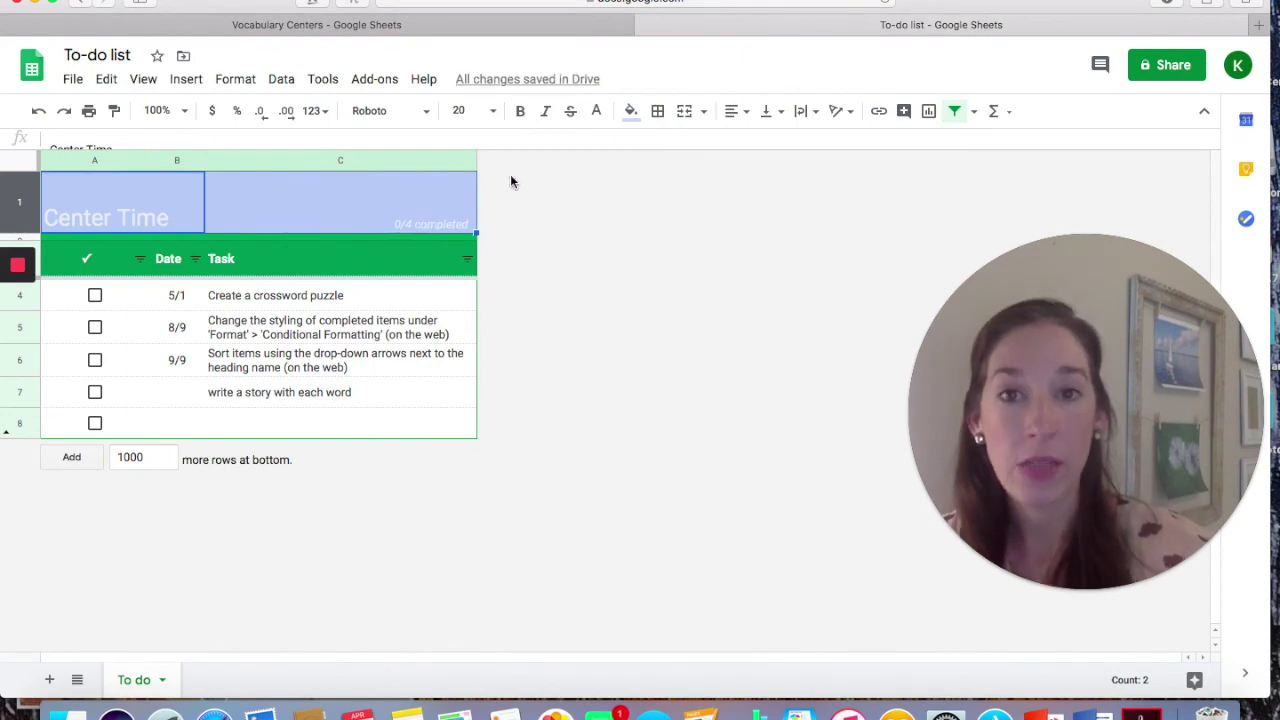
{"action": "left_click", "coordinate": [598, 115]}
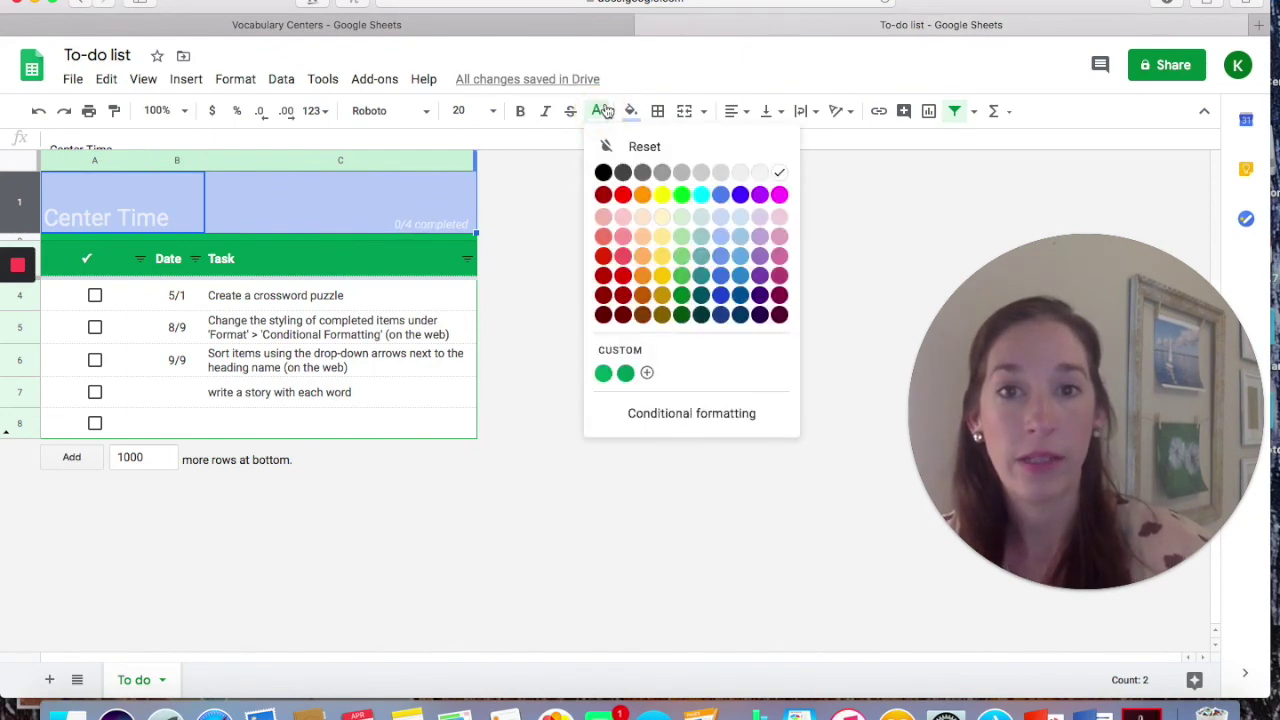
{"action": "left_click", "coordinate": [603, 172]}
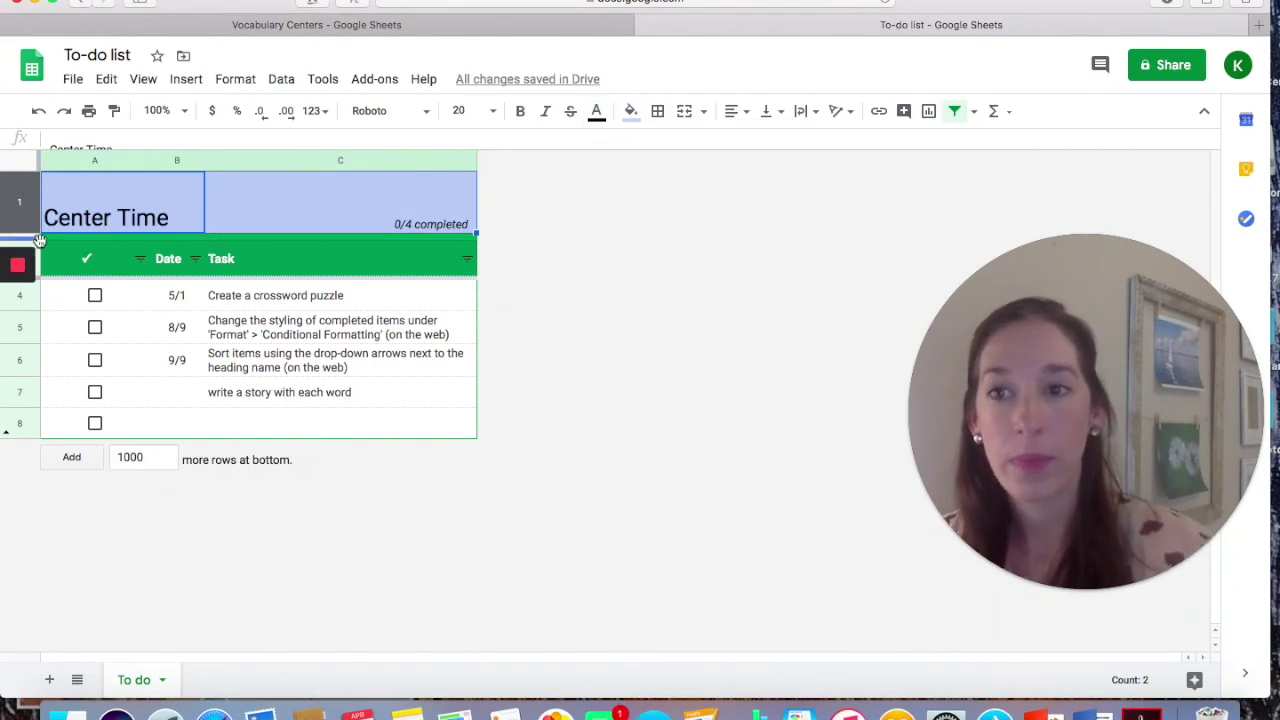
Enter "Directions" in column A of the thin empty row 2 below the title.
{"action": "left_click_drag", "start_coordinate": [40, 240], "coordinate": [32, 247]}
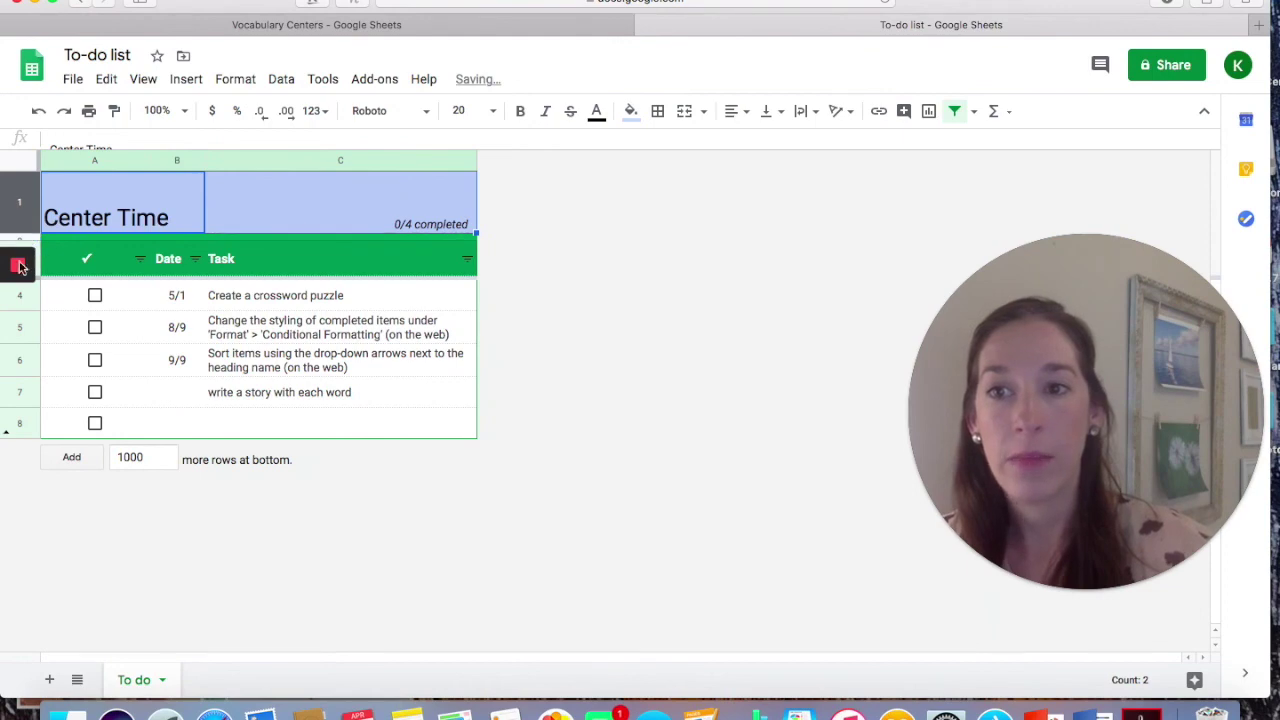
{"action": "left_click", "coordinate": [64, 240]}
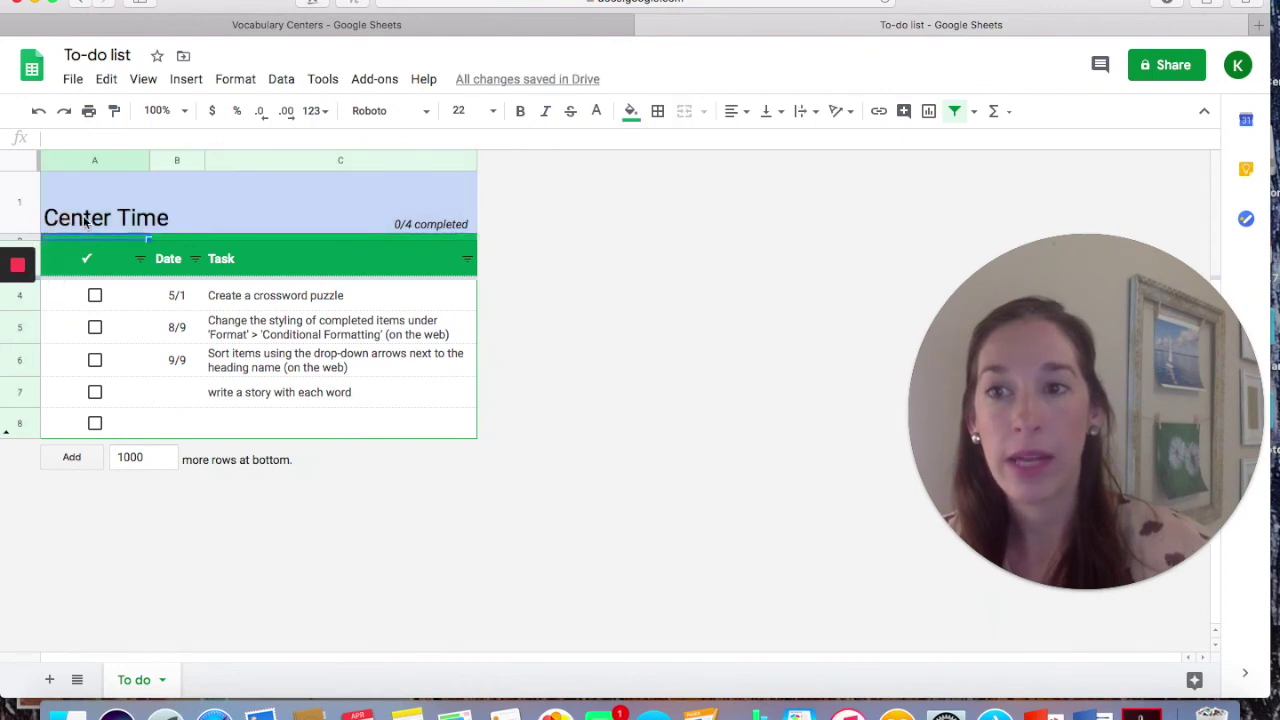
{"action": "key", "text": "BackSpace"}
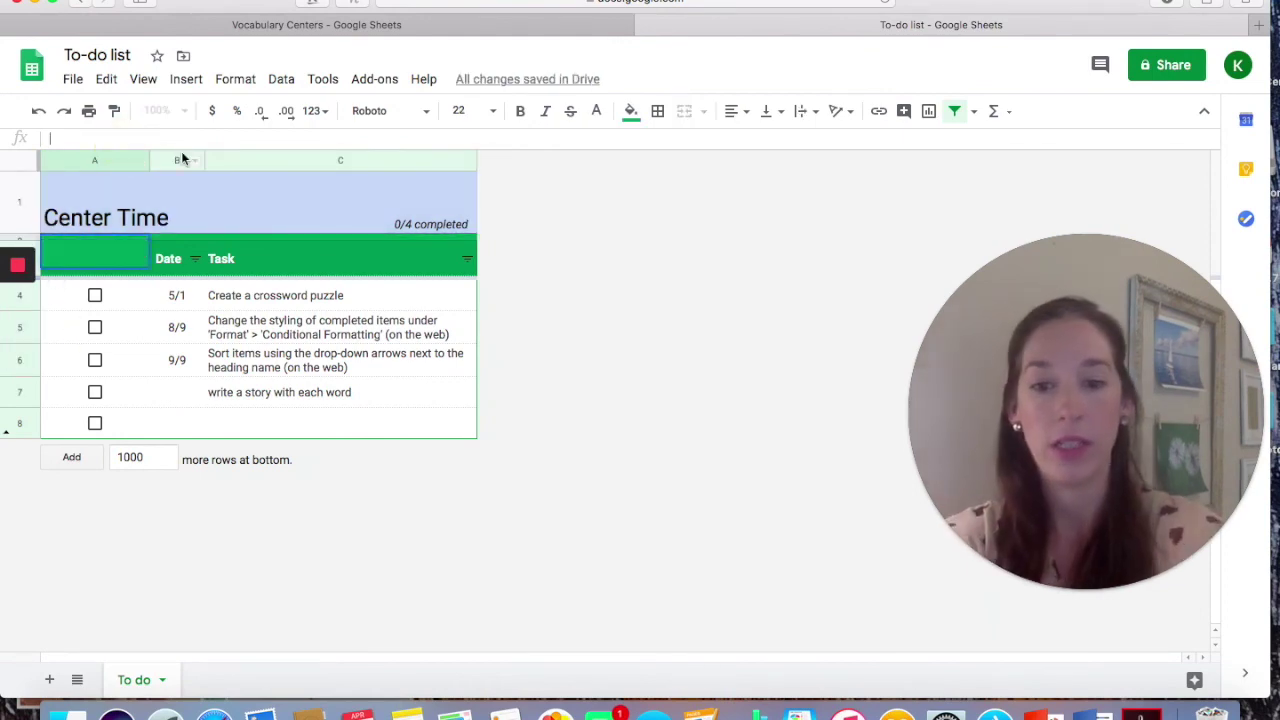
{"action": "type", "text": "Directions"}
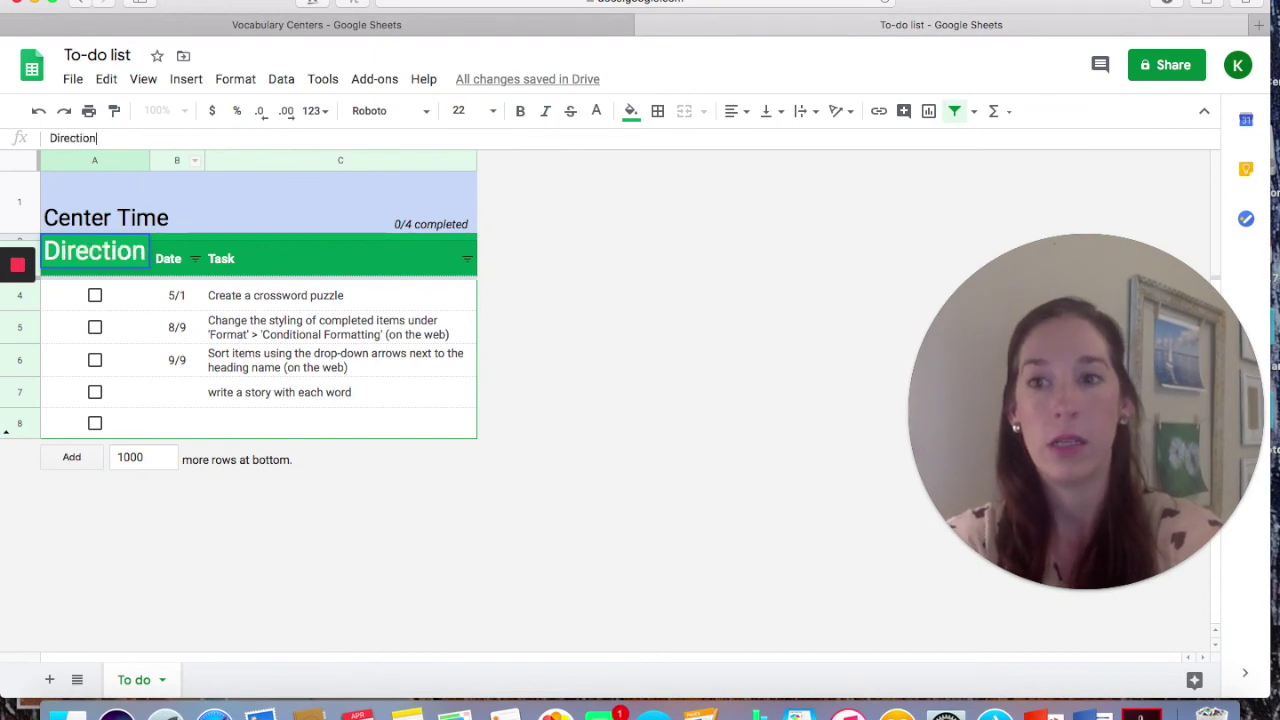
Enter "Due by May 11, 2020" in column C of the directions row.
{"action": "left_click", "coordinate": [325, 236]}
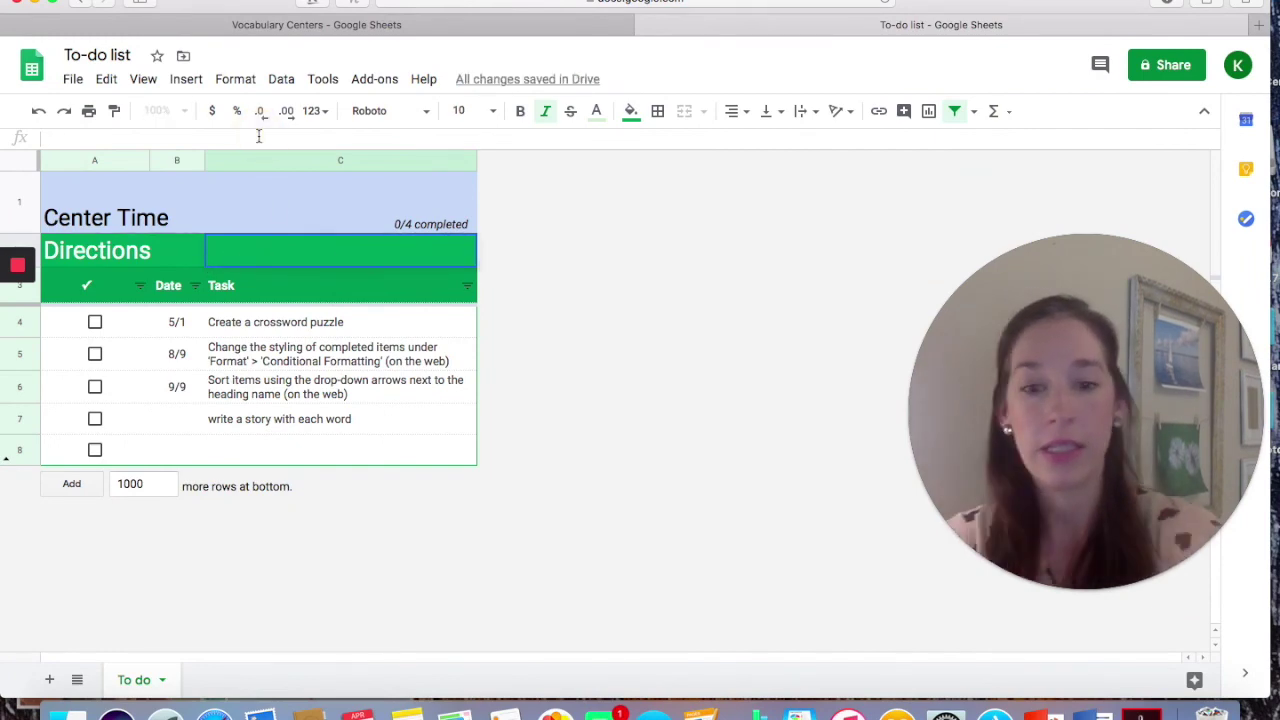
{"action": "type", "text": "Due "}
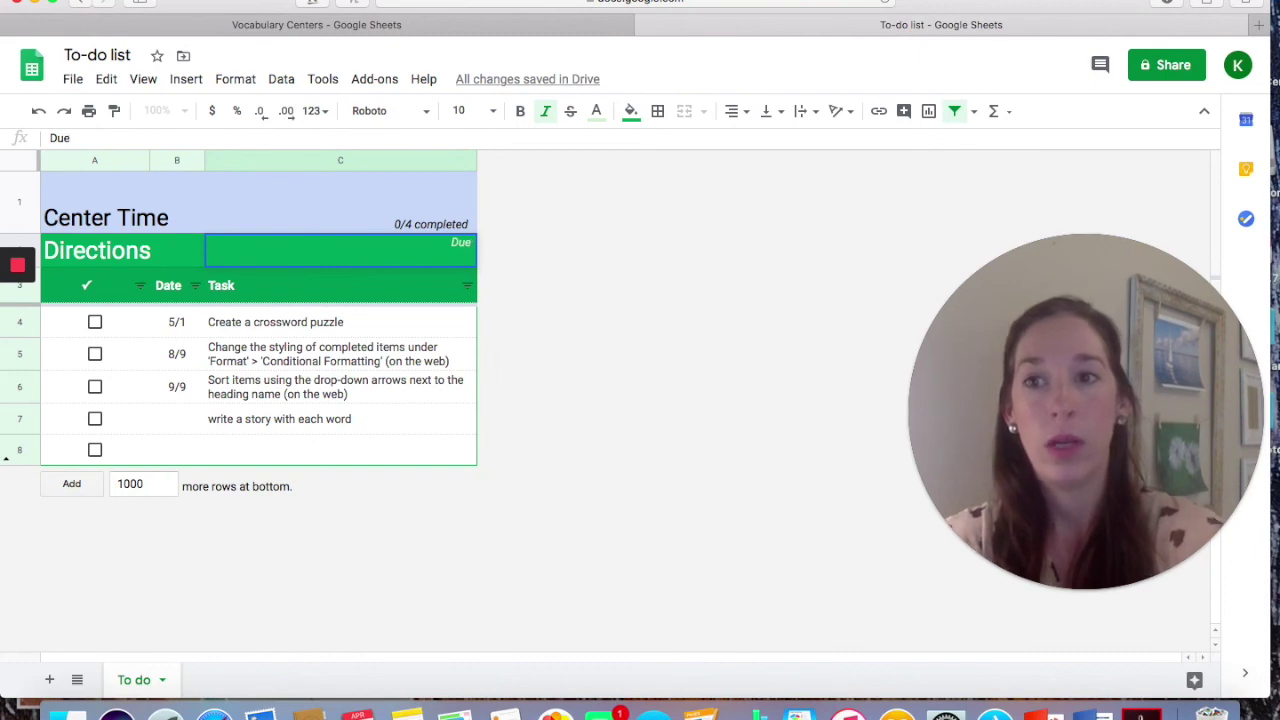
{"action": "type", "text": "by May "}
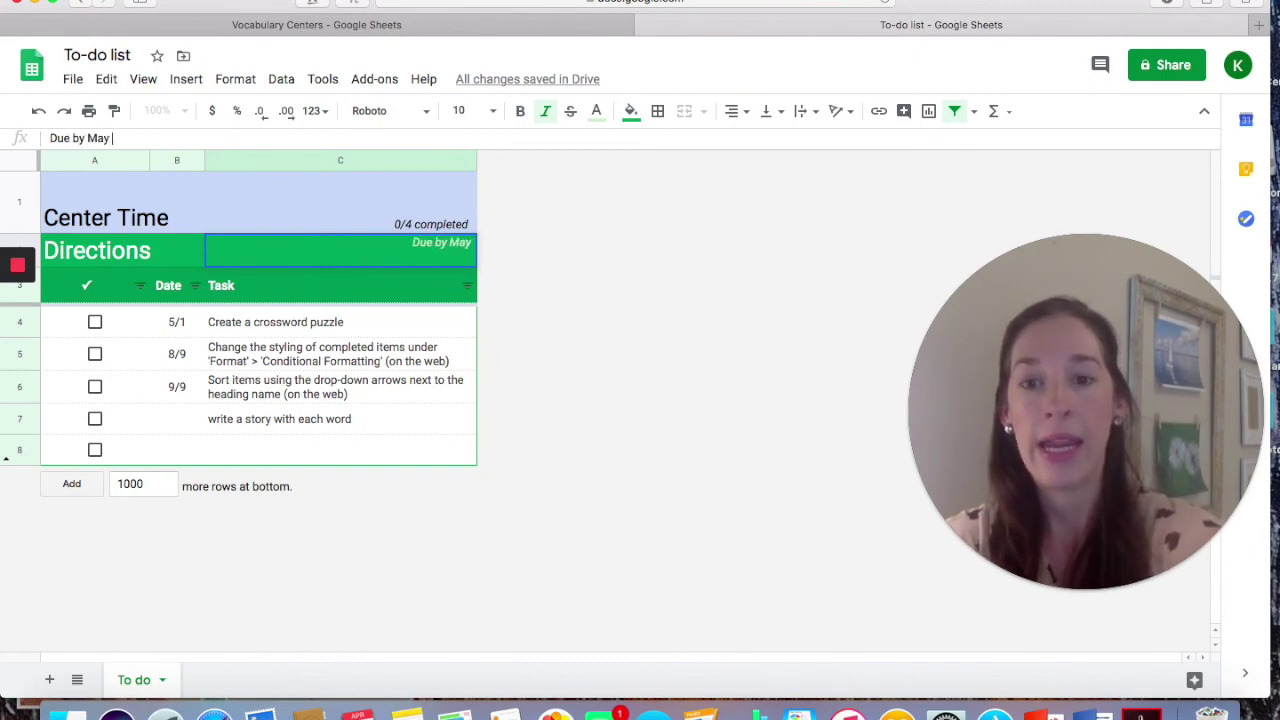
{"action": "type", "text": "11, 2020"}
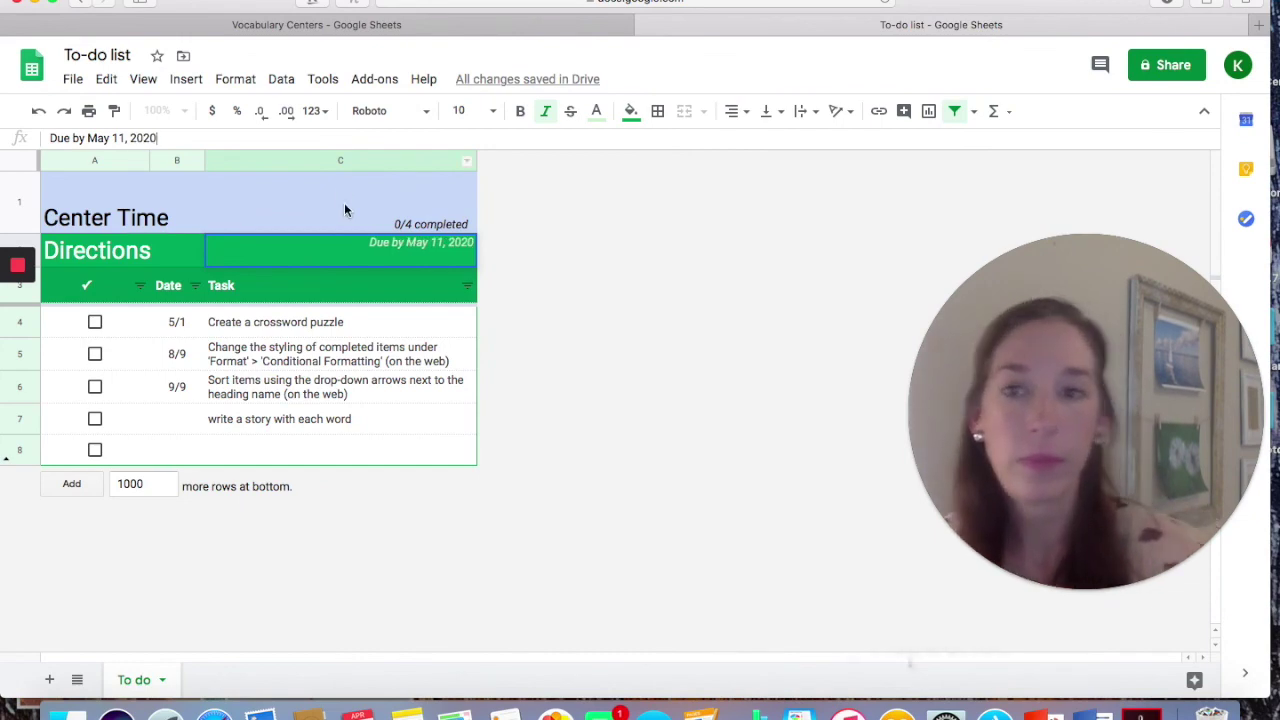
{"action": "left_click", "coordinate": [315, 284]}
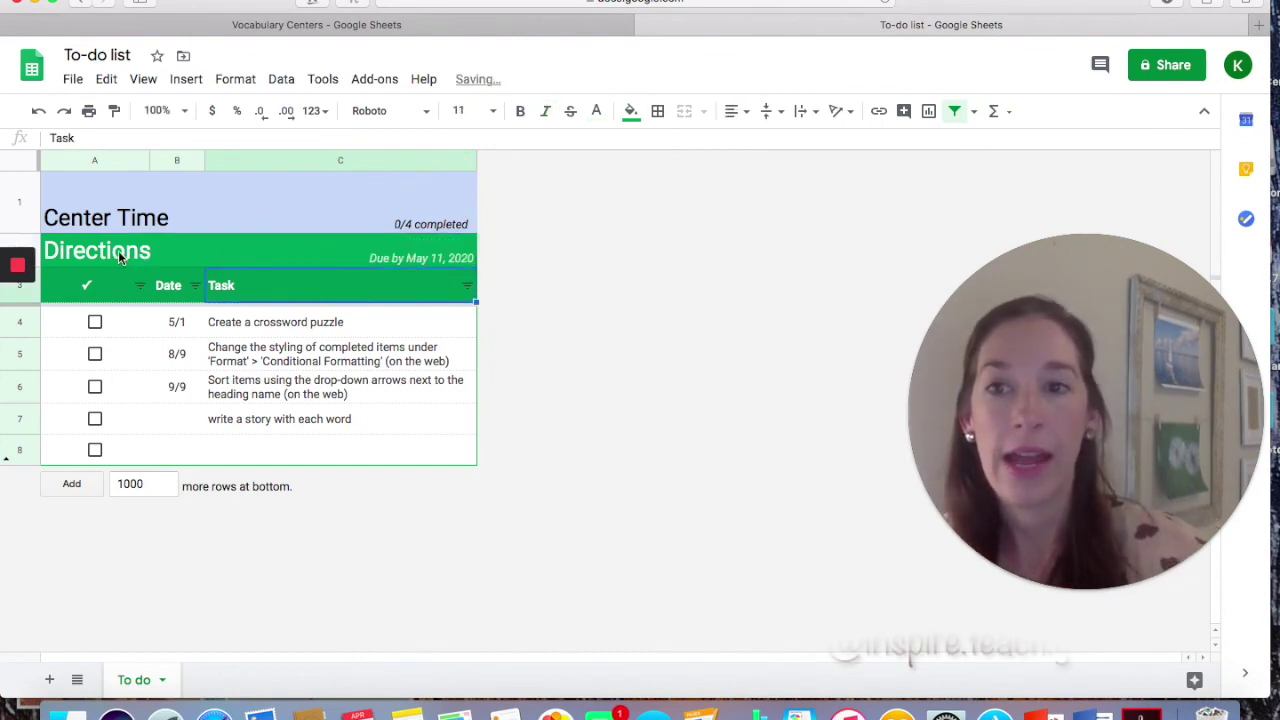
Extend the directions text in cell A2 to read "Directions: complete each center".
{"action": "left_click", "coordinate": [150, 250]}
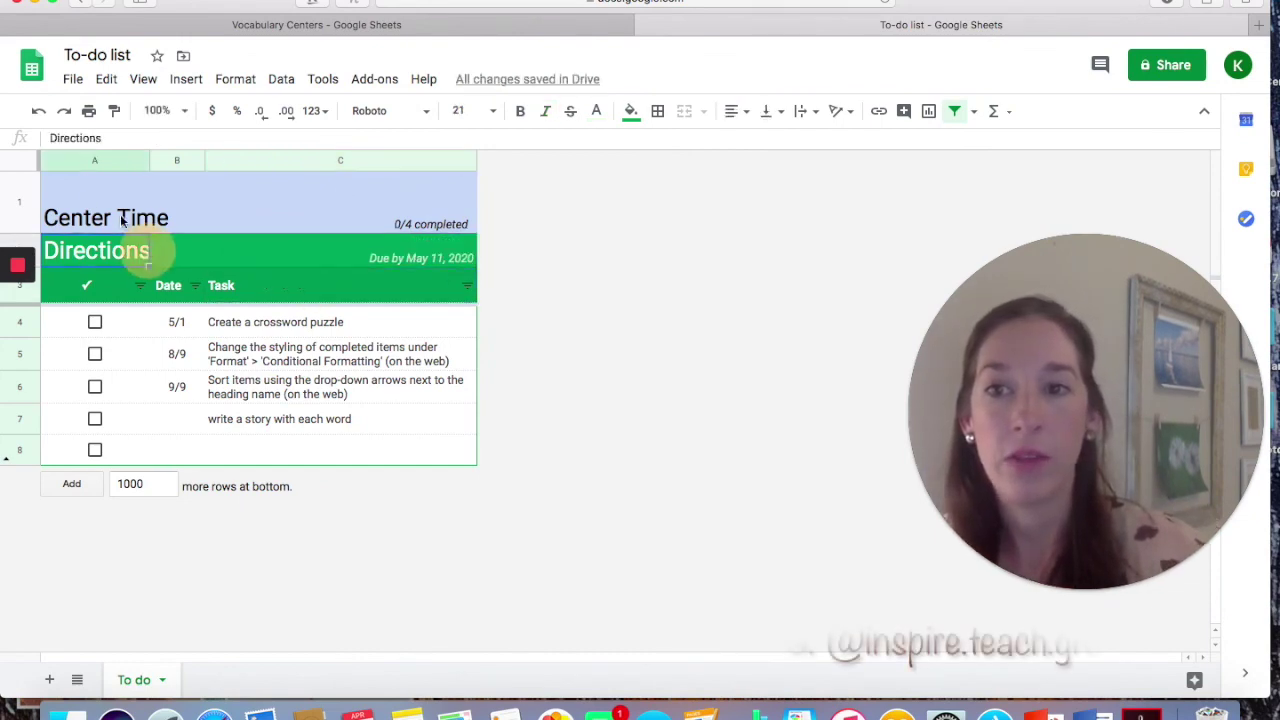
{"action": "left_click", "coordinate": [107, 138]}
{"action": "type", "text": ": "}
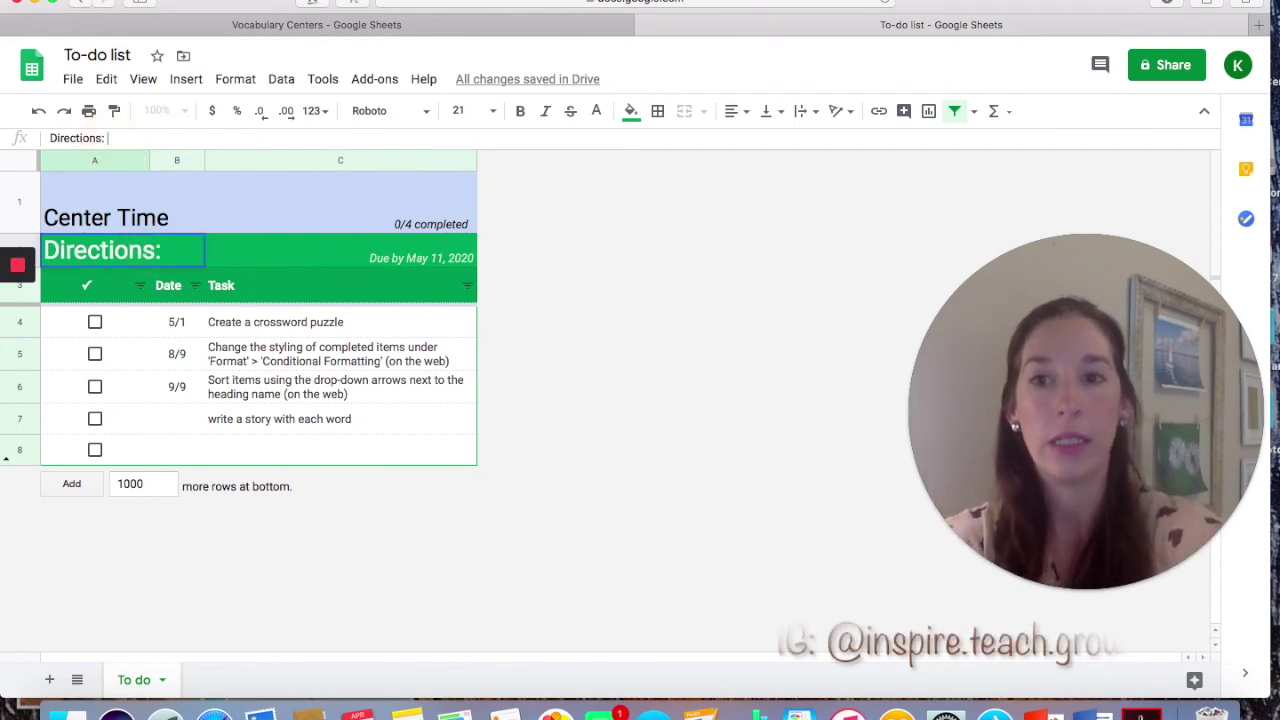
{"action": "type", "text": "complete each en"}
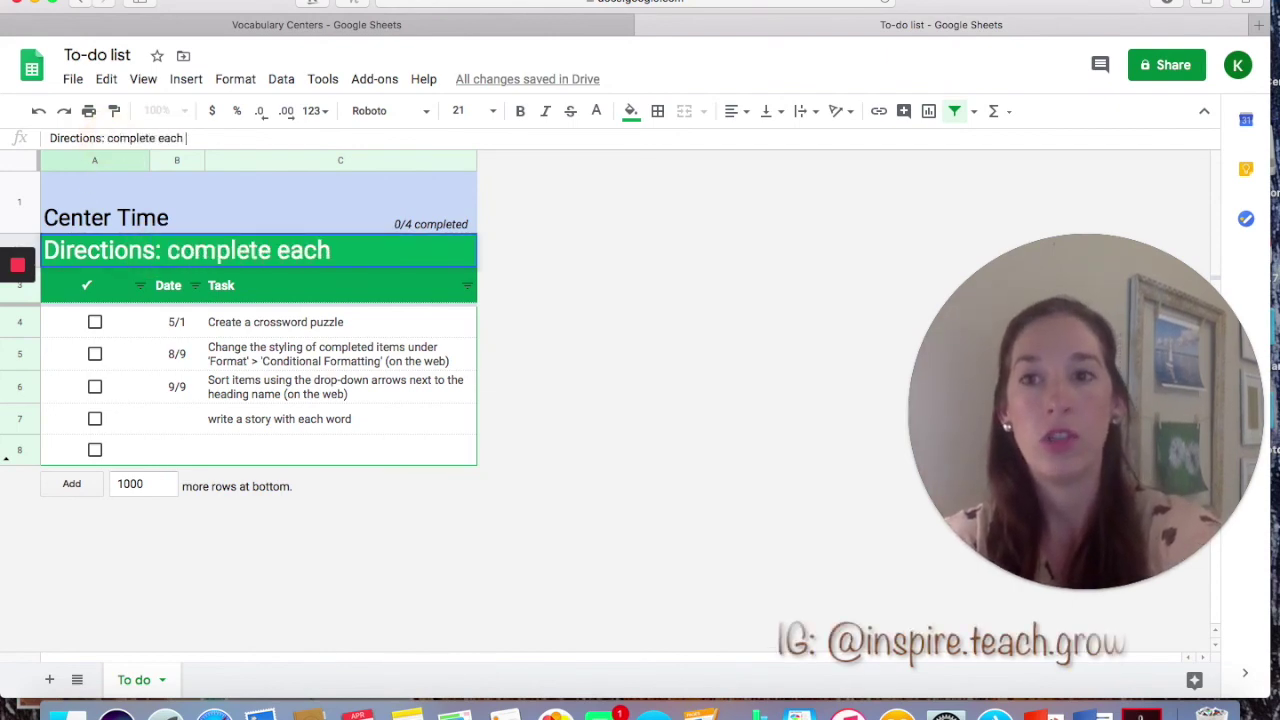
{"action": "key", "text": "BackSpace"}
{"action": "key", "text": "BackSpace"}
{"action": "type", "text": "center"}
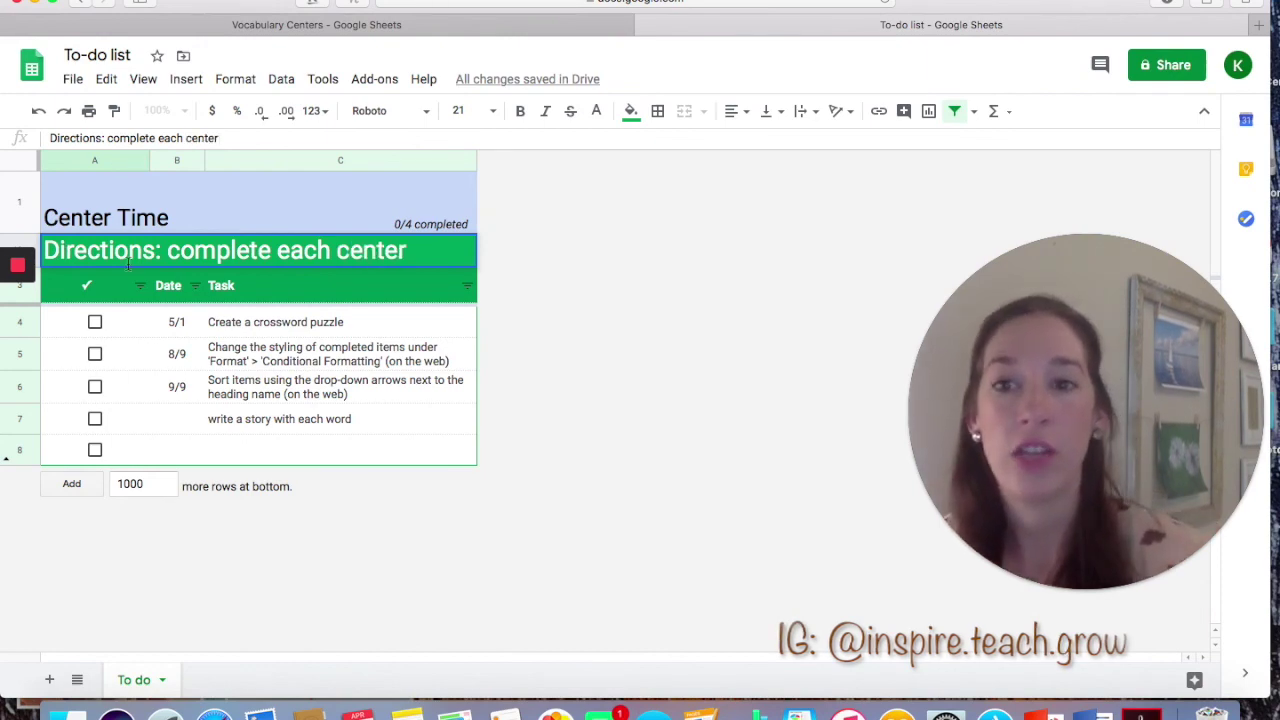
Reduce the directions text in cell A2 to font size 12 and widen column B to make room for it.
{"action": "left_click", "coordinate": [494, 111]}
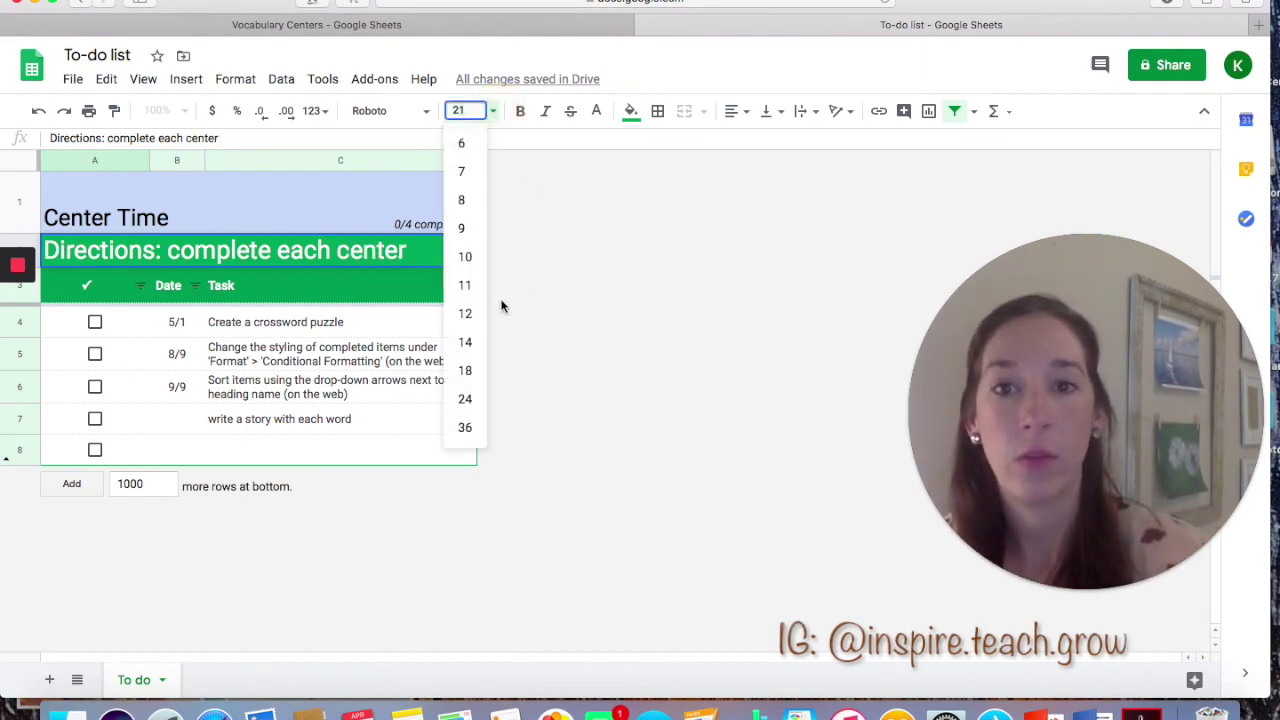
{"action": "left_click", "coordinate": [465, 313]}
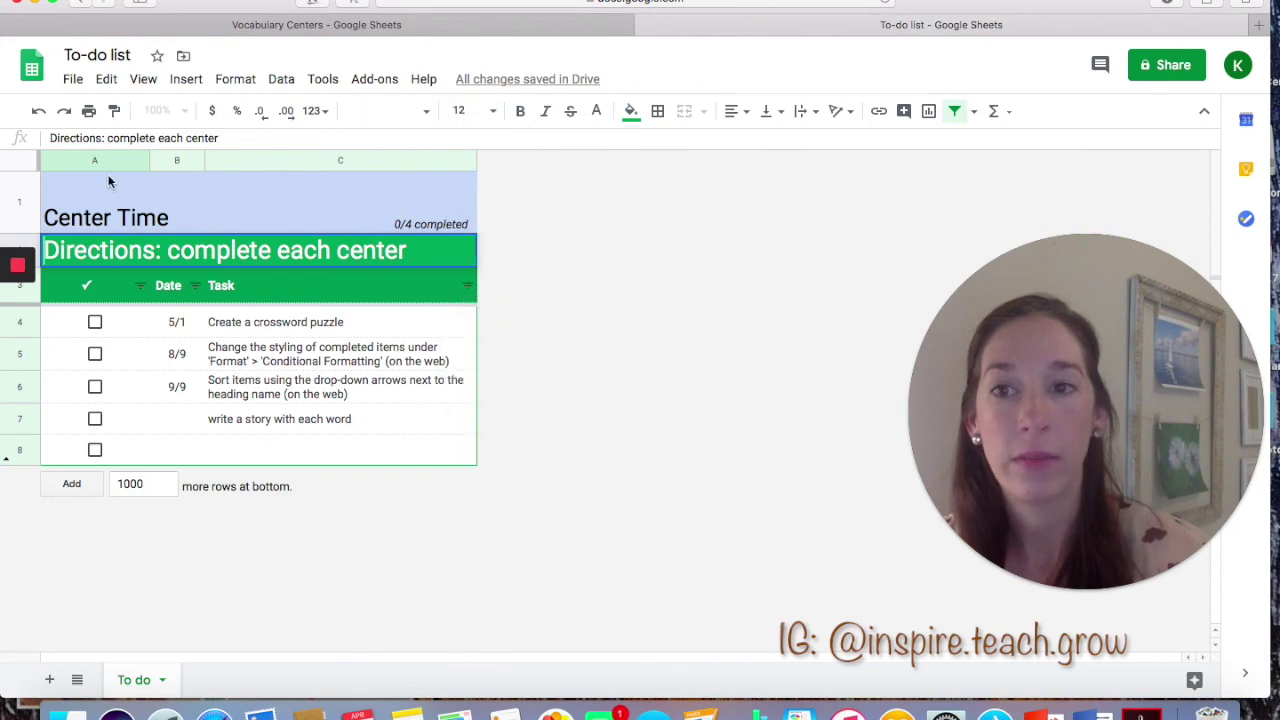
{"action": "left_click_drag", "start_coordinate": [43, 250], "coordinate": [406, 251]}
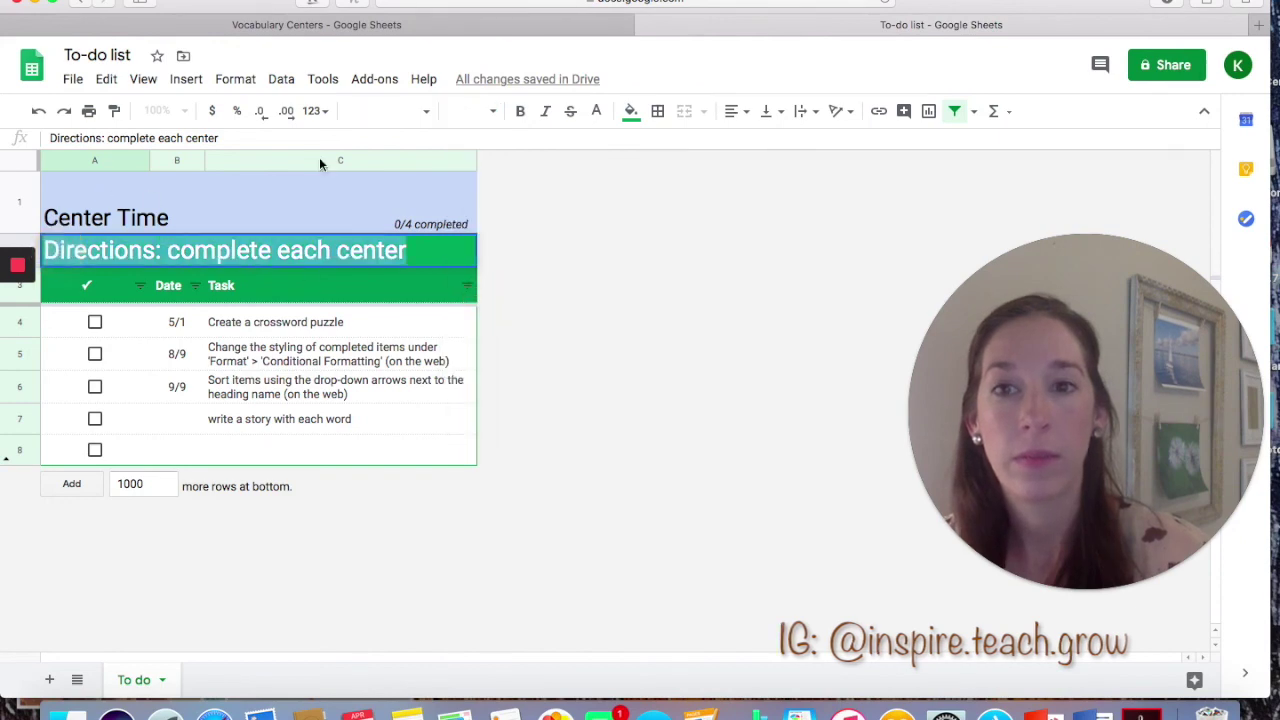
{"action": "left_click", "coordinate": [489, 113]}
{"action": "left_click", "coordinate": [466, 314]}
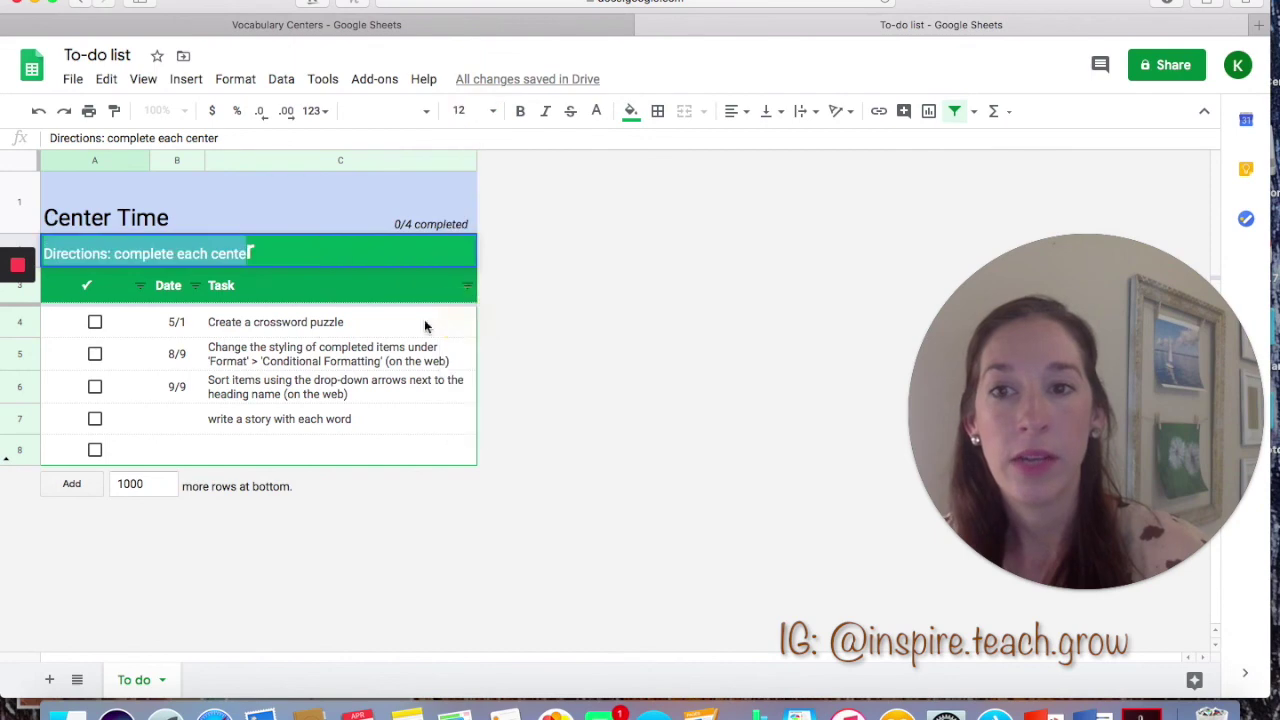
{"action": "left_click", "coordinate": [282, 295]}
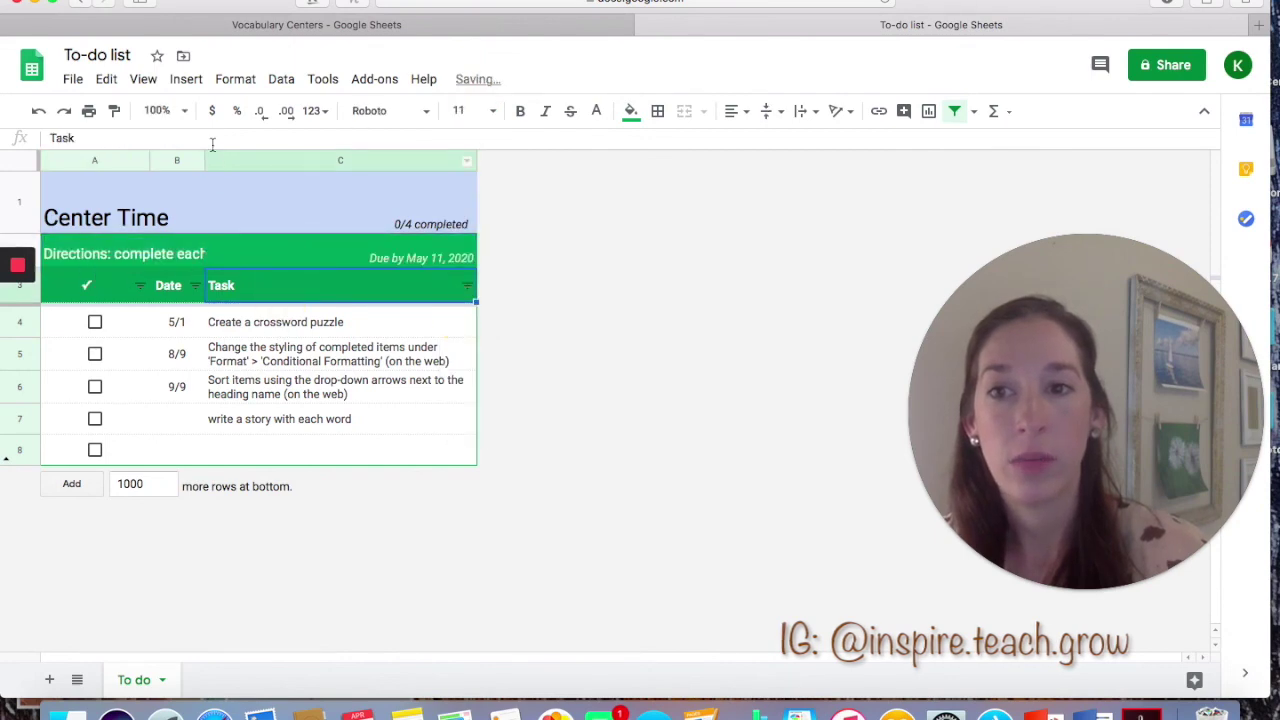
{"action": "left_click_drag", "start_coordinate": [205, 161], "coordinate": [250, 162]}
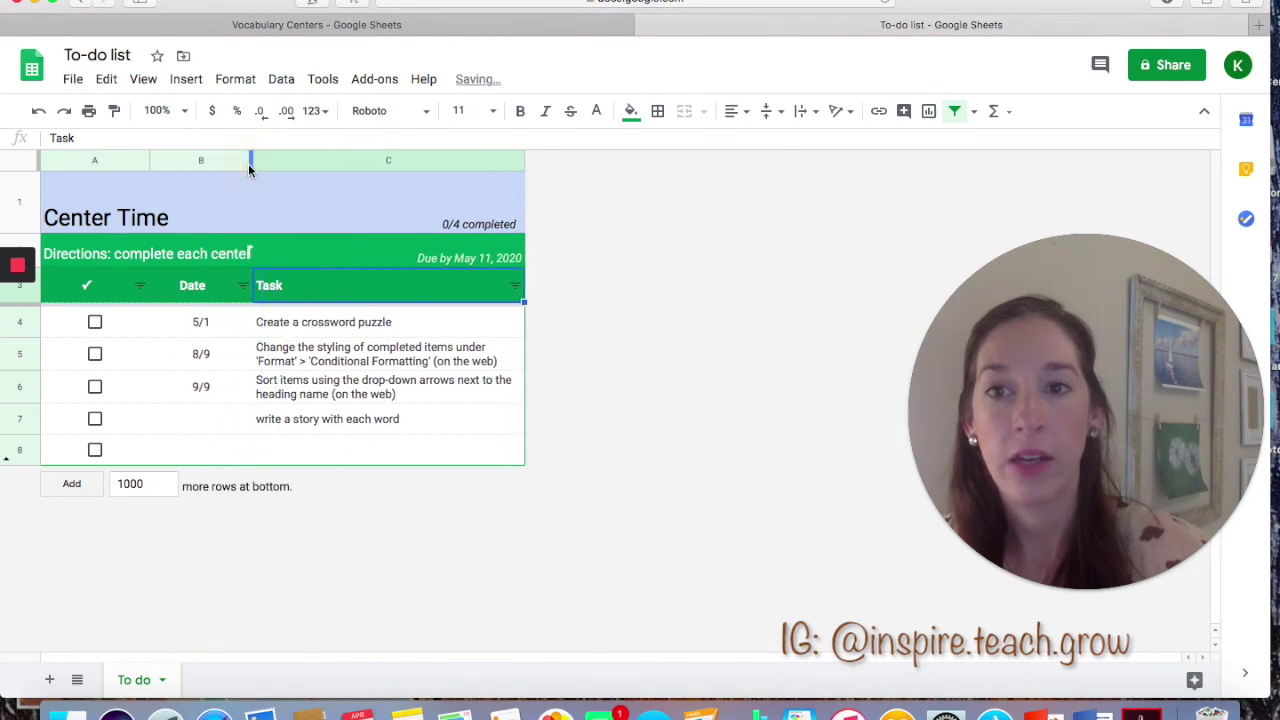
Set the whole directions text in cell A2, including its last letter, to font size 12.
{"action": "left_click", "coordinate": [245, 253]}
{"action": "left_click", "coordinate": [116, 250]}
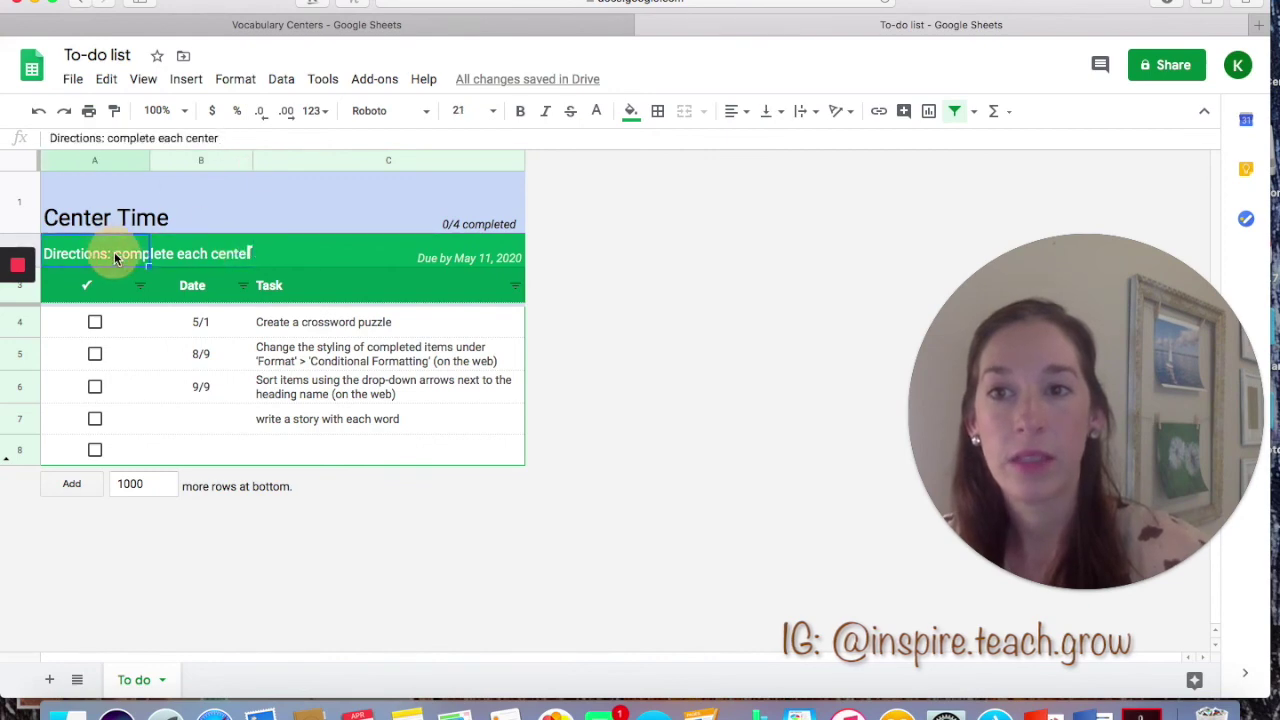
{"action": "double_click", "coordinate": [116, 256]}
{"action": "left_click_drag", "start_coordinate": [53, 254], "coordinate": [252, 254]}
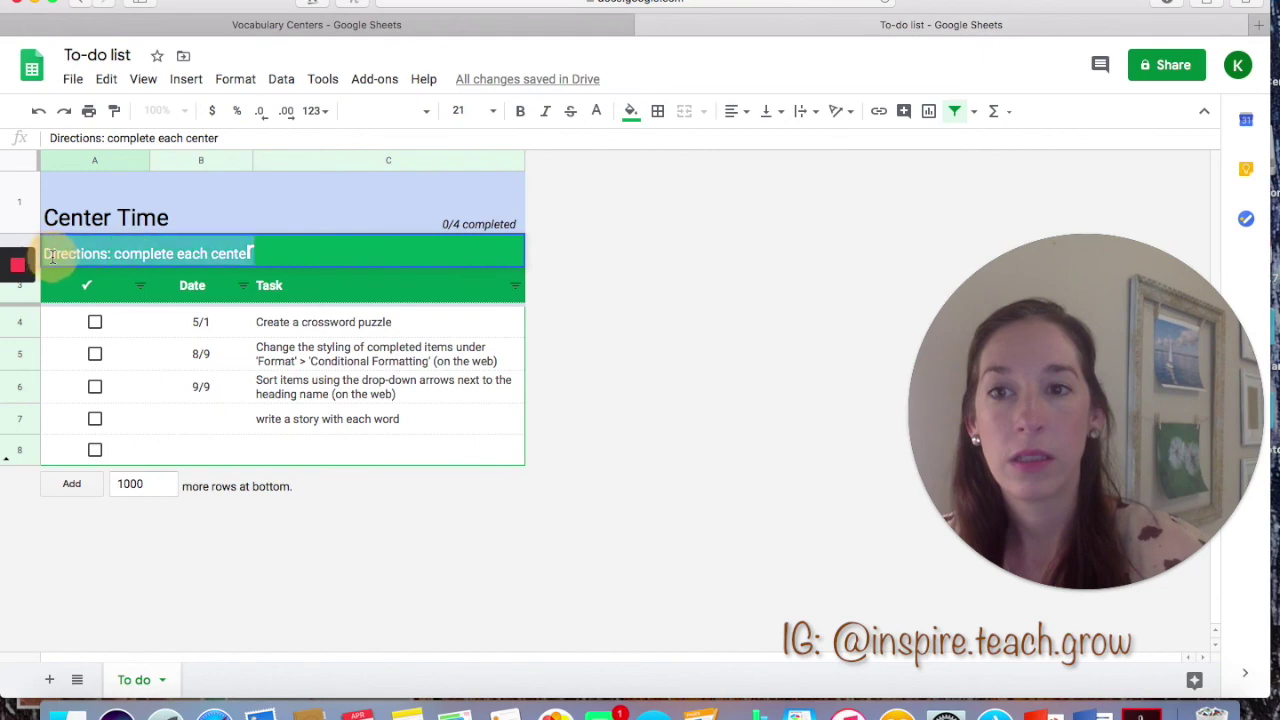
{"action": "left_click", "coordinate": [497, 114]}
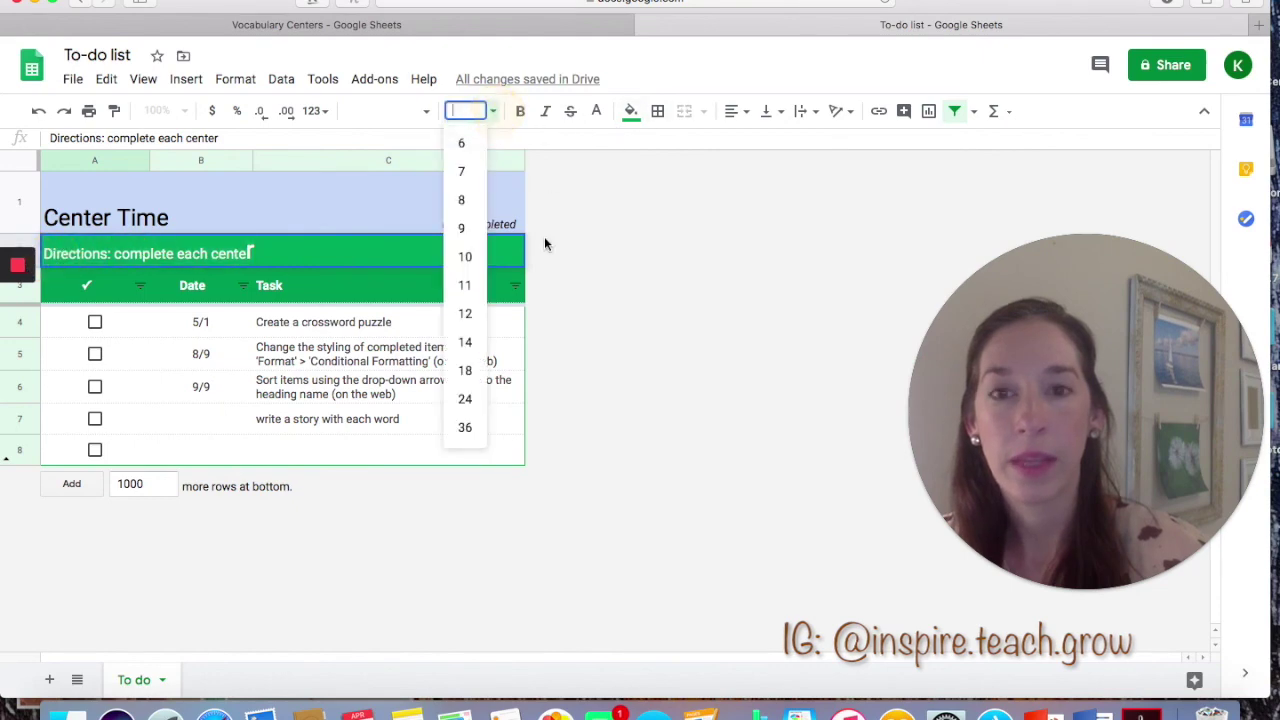
{"action": "left_click", "coordinate": [455, 314]}
{"action": "left_click_drag", "start_coordinate": [330, 322], "coordinate": [337, 343]}
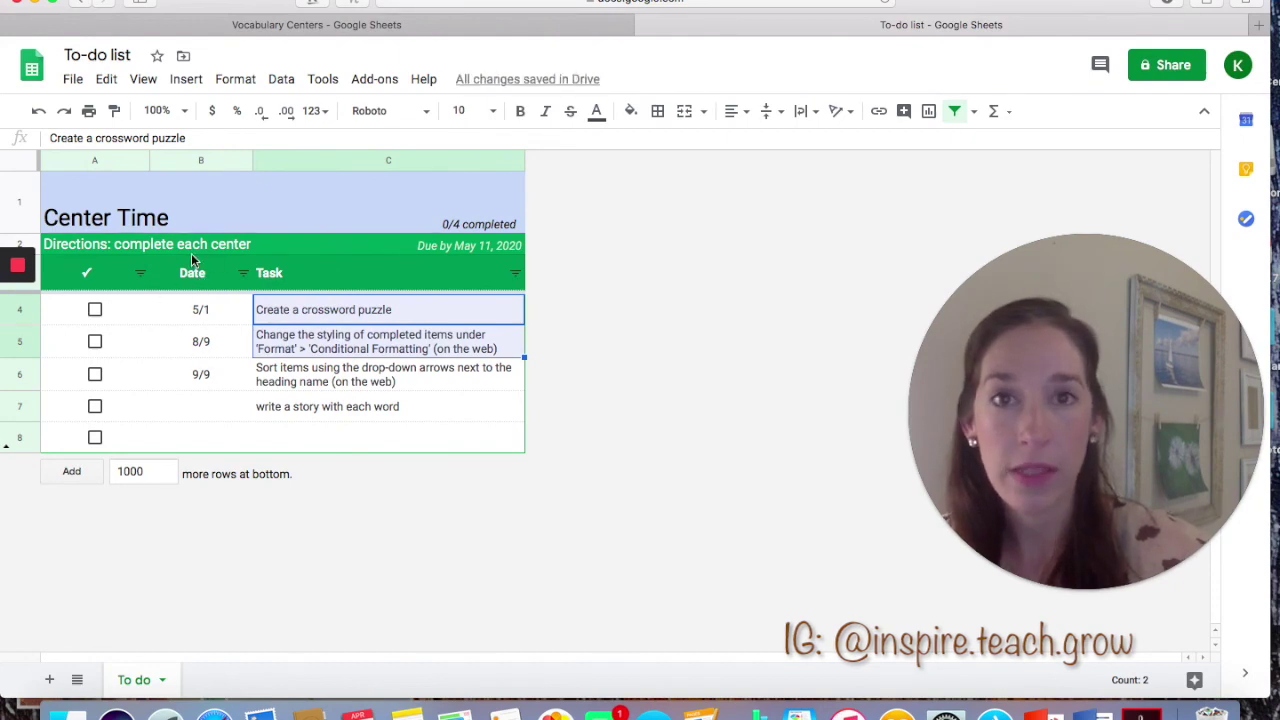
Switch to the Vocabulary Centers spreadsheet and change the column B header in row 3 to "Task".
{"action": "left_click", "coordinate": [232, 28]}
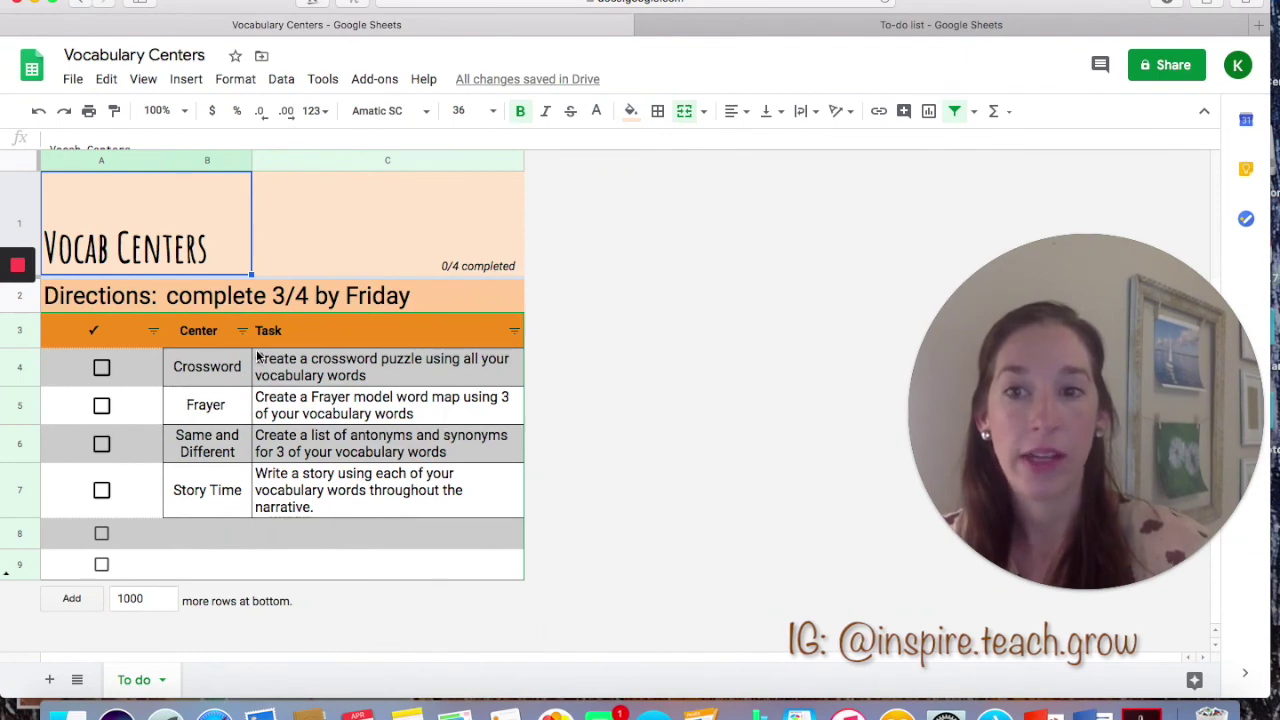
{"action": "left_click", "coordinate": [205, 337]}
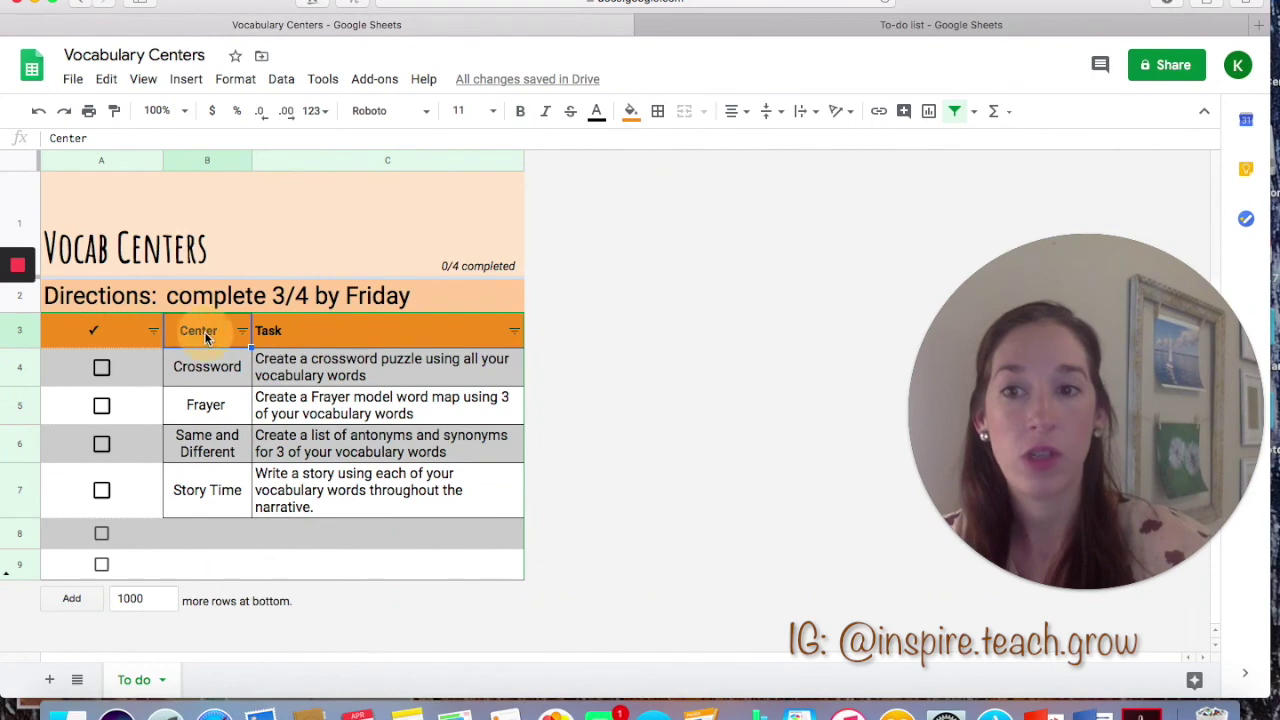
{"action": "double_click", "coordinate": [120, 138]}
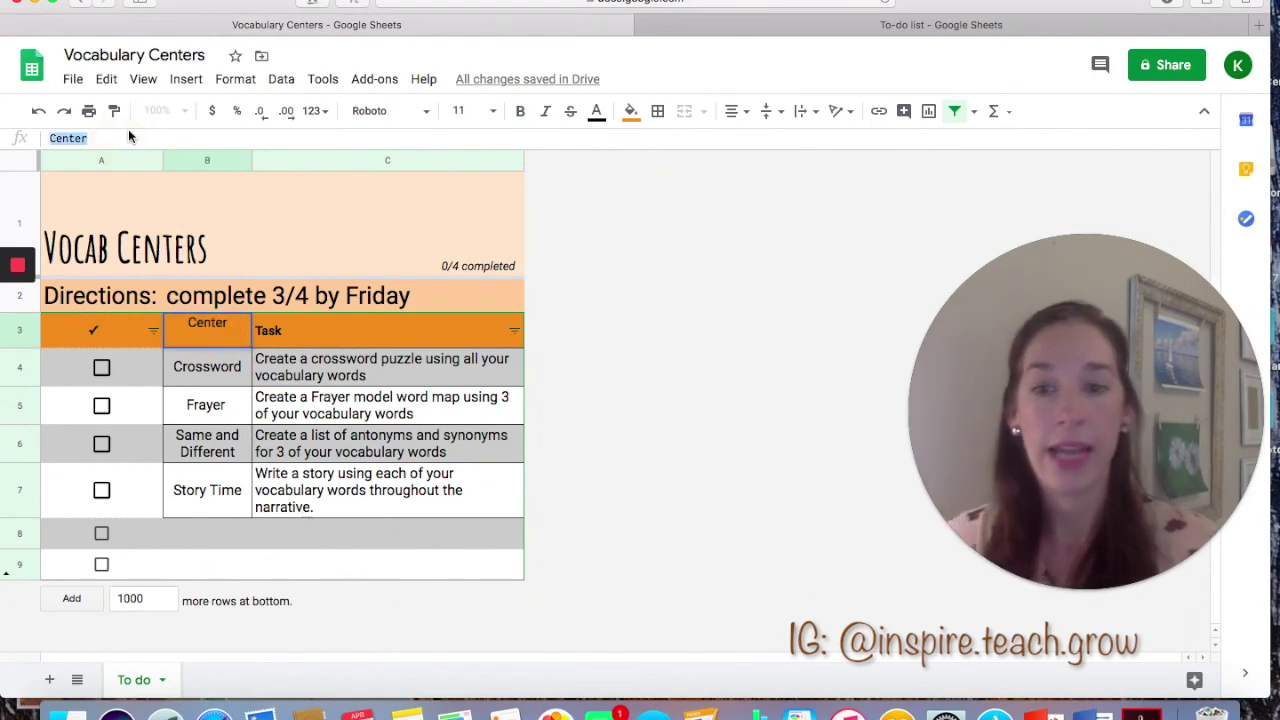
{"action": "type", "text": "Task"}
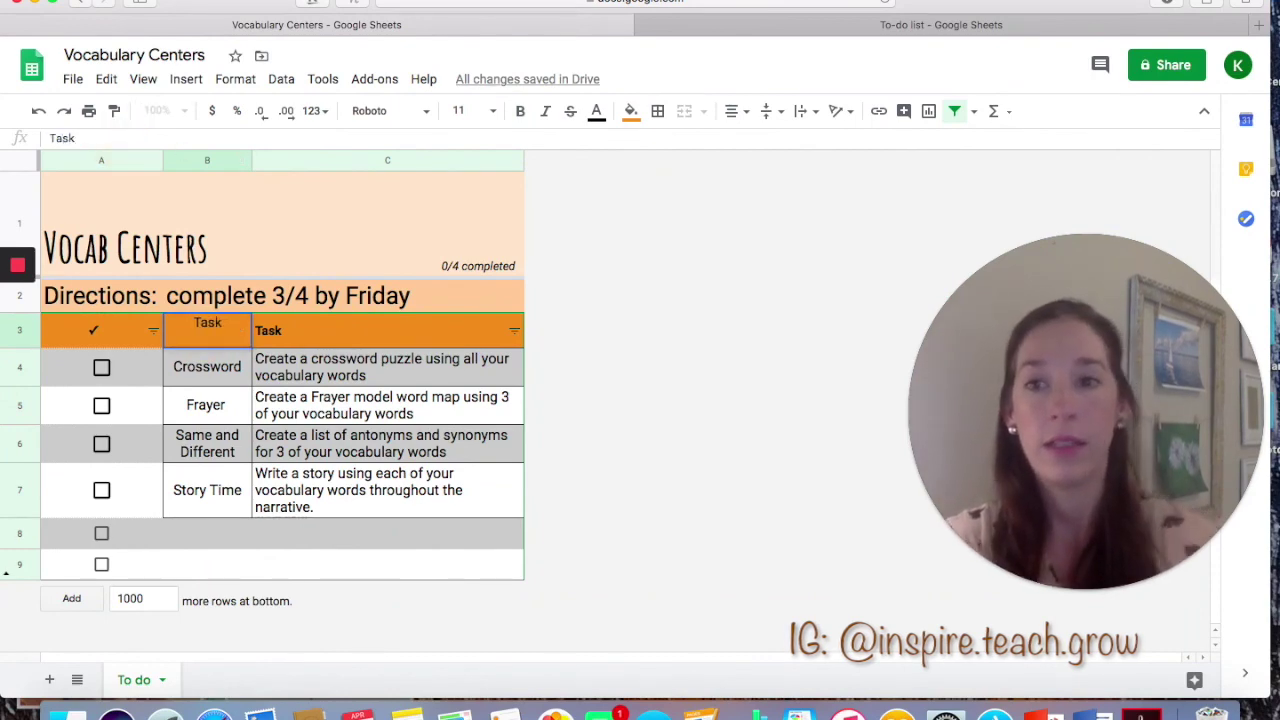
Change the column C header in row 3 to "Directions".
{"action": "left_click", "coordinate": [280, 334]}
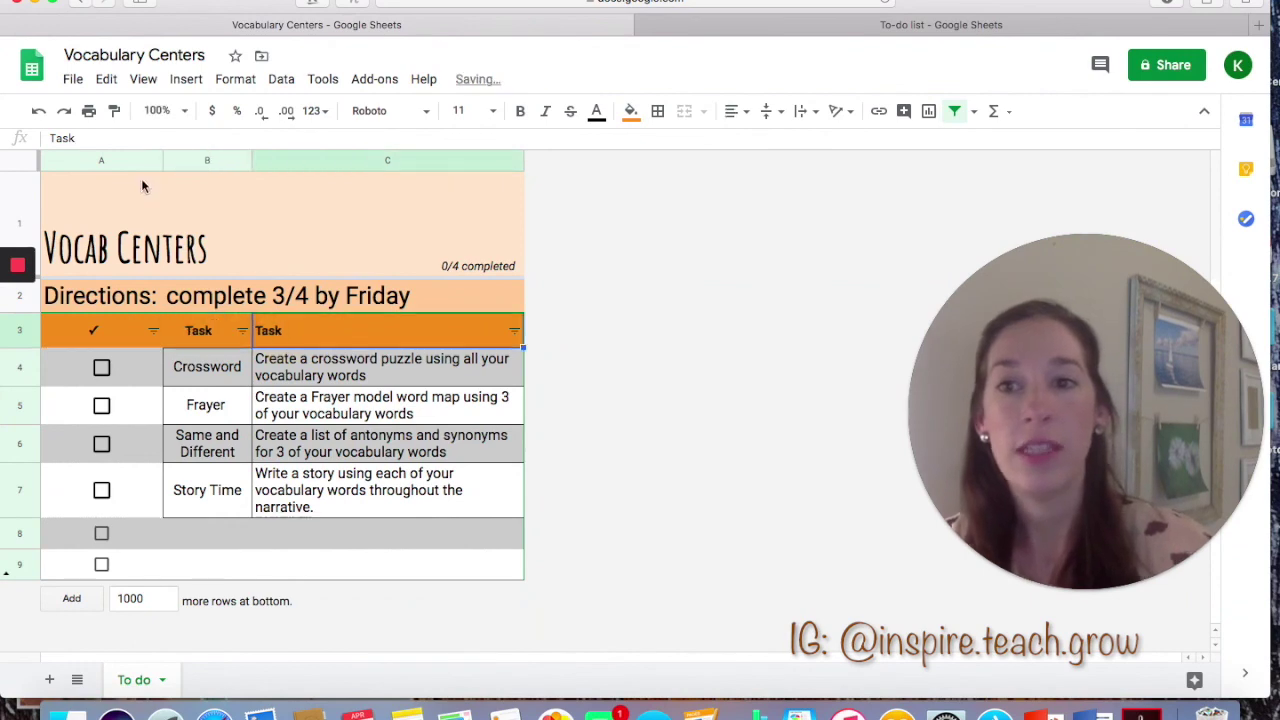
{"action": "left_click", "coordinate": [139, 141]}
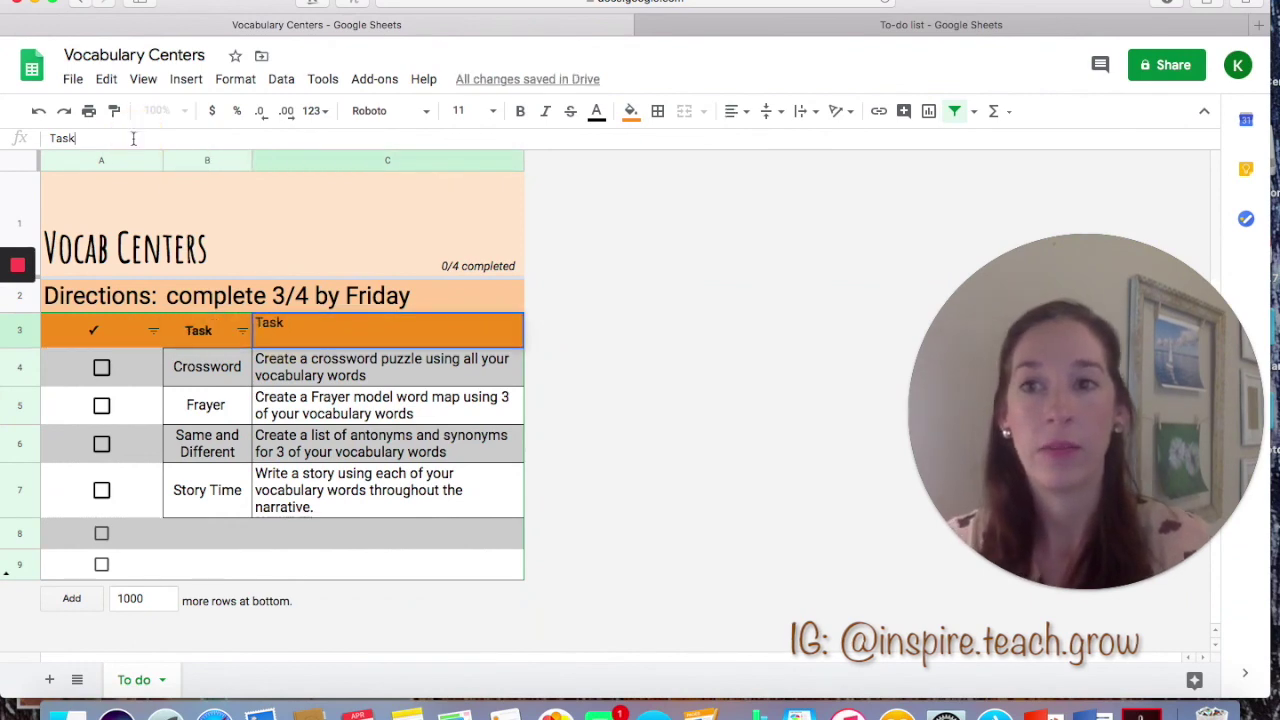
{"action": "double_click", "coordinate": [62, 138]}
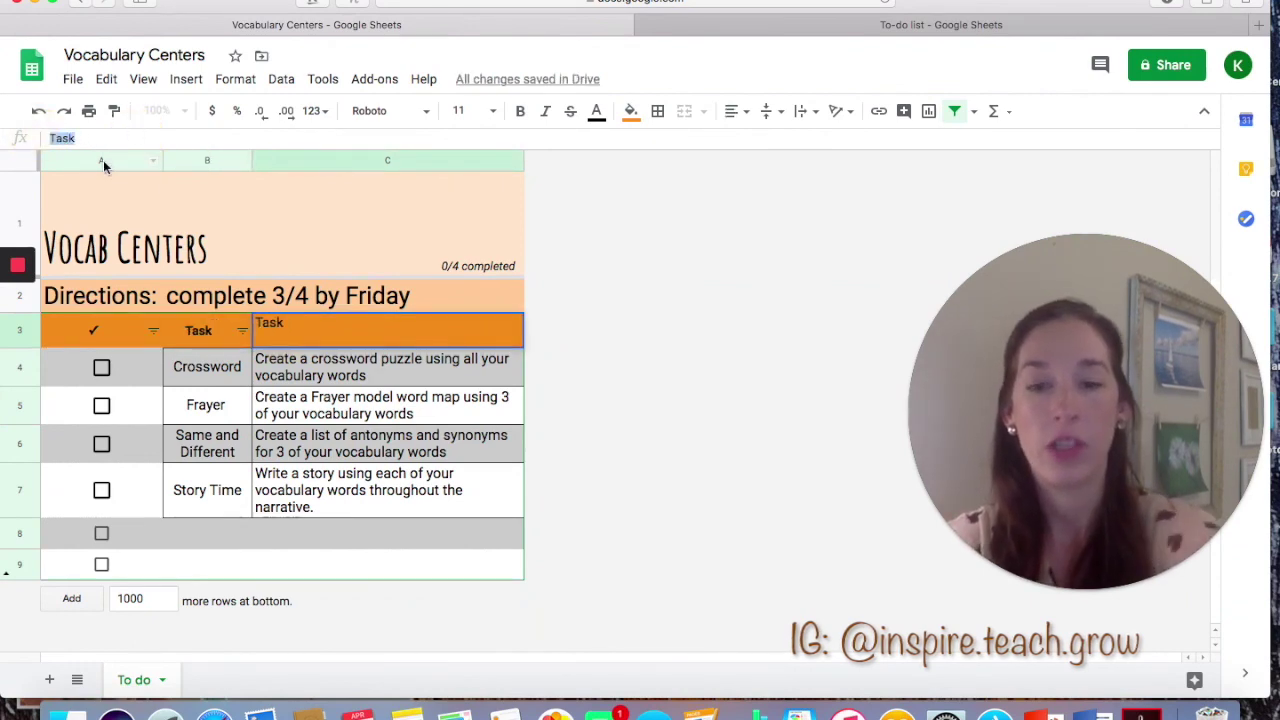
{"action": "type", "text": "Directions"}
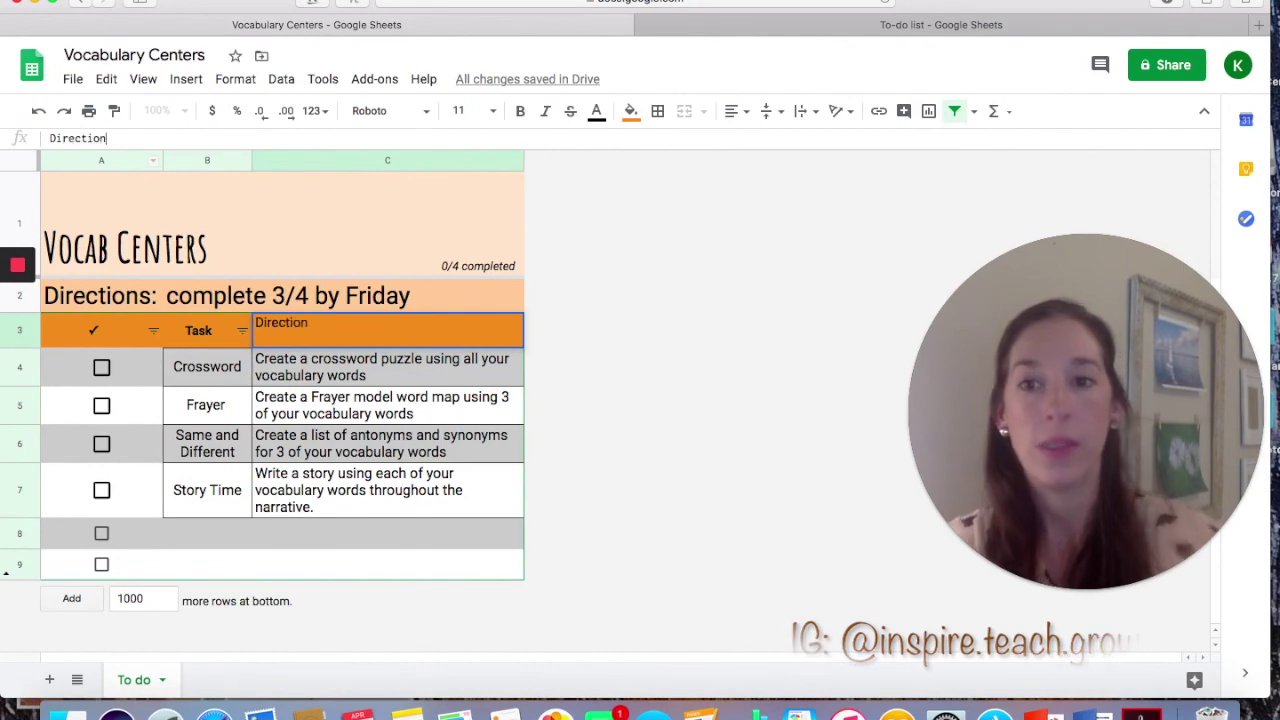
{"action": "left_click", "coordinate": [228, 368]}
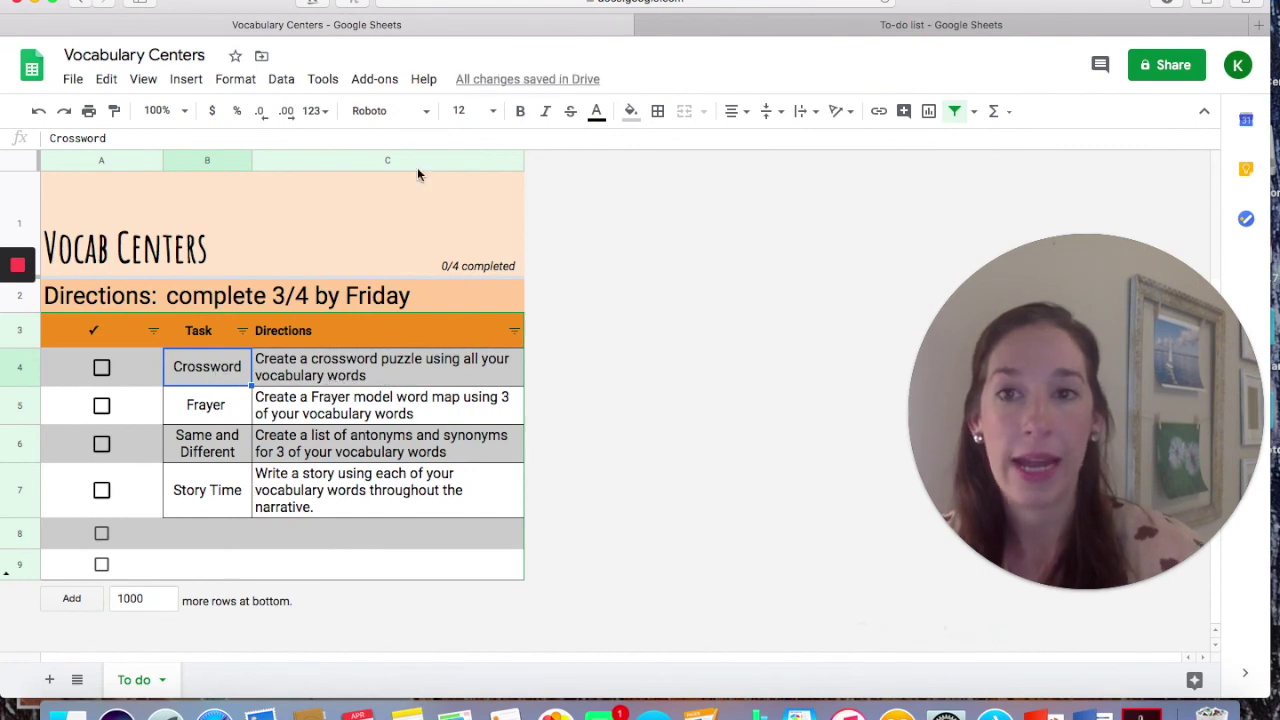
Return to the To-do list spreadsheet and fill row 7, the story-writing task, with gray.
{"action": "left_click", "coordinate": [715, 23]}
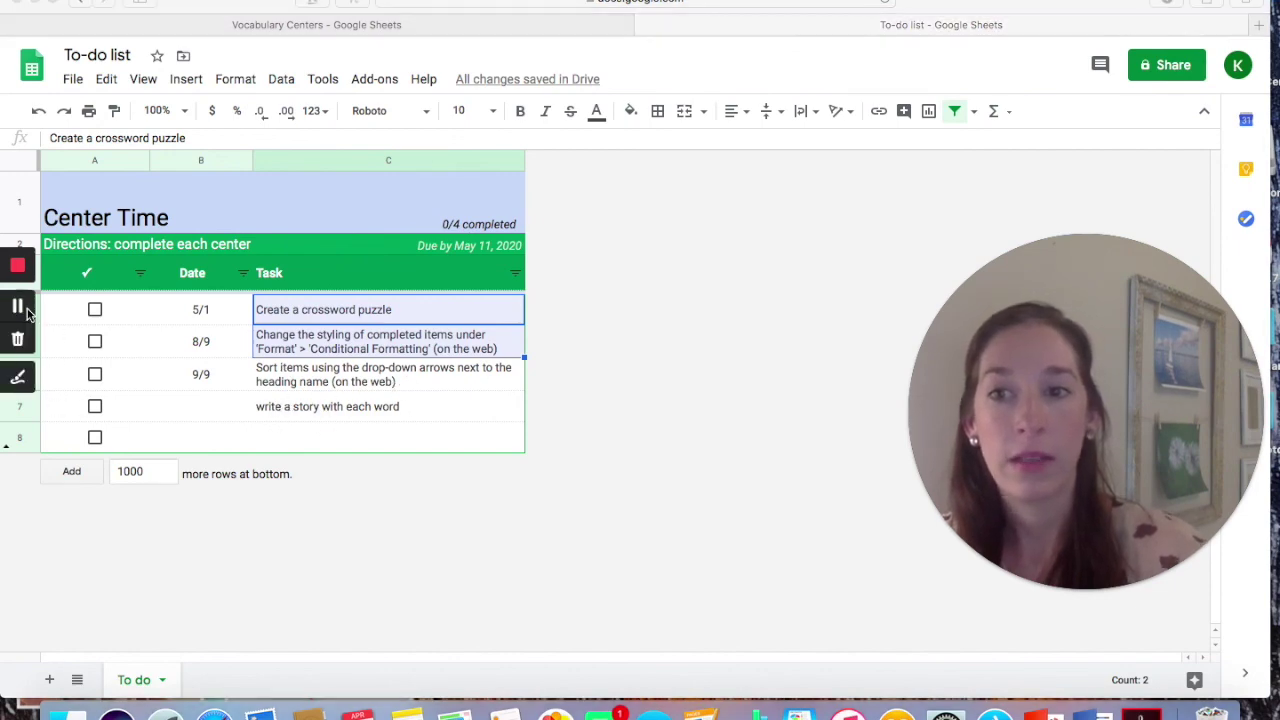
{"action": "mouse_move", "coordinate": [21, 312]}
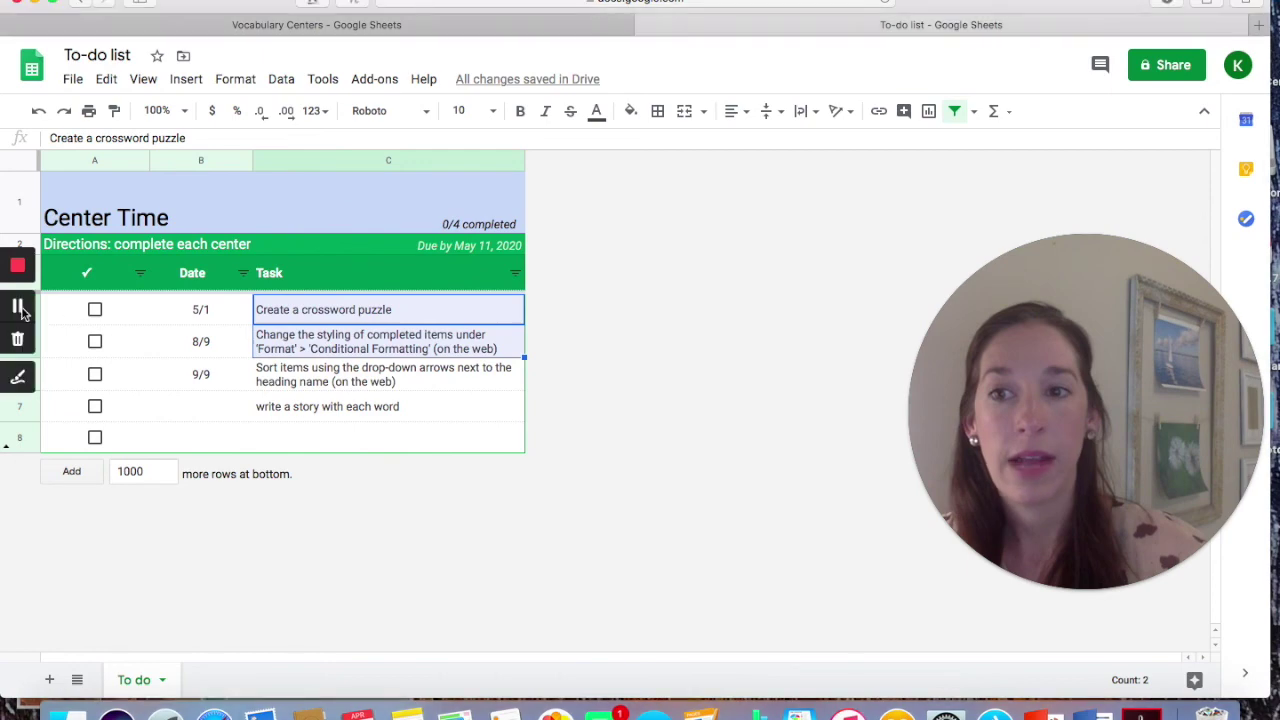
{"action": "left_click", "coordinate": [32, 406]}
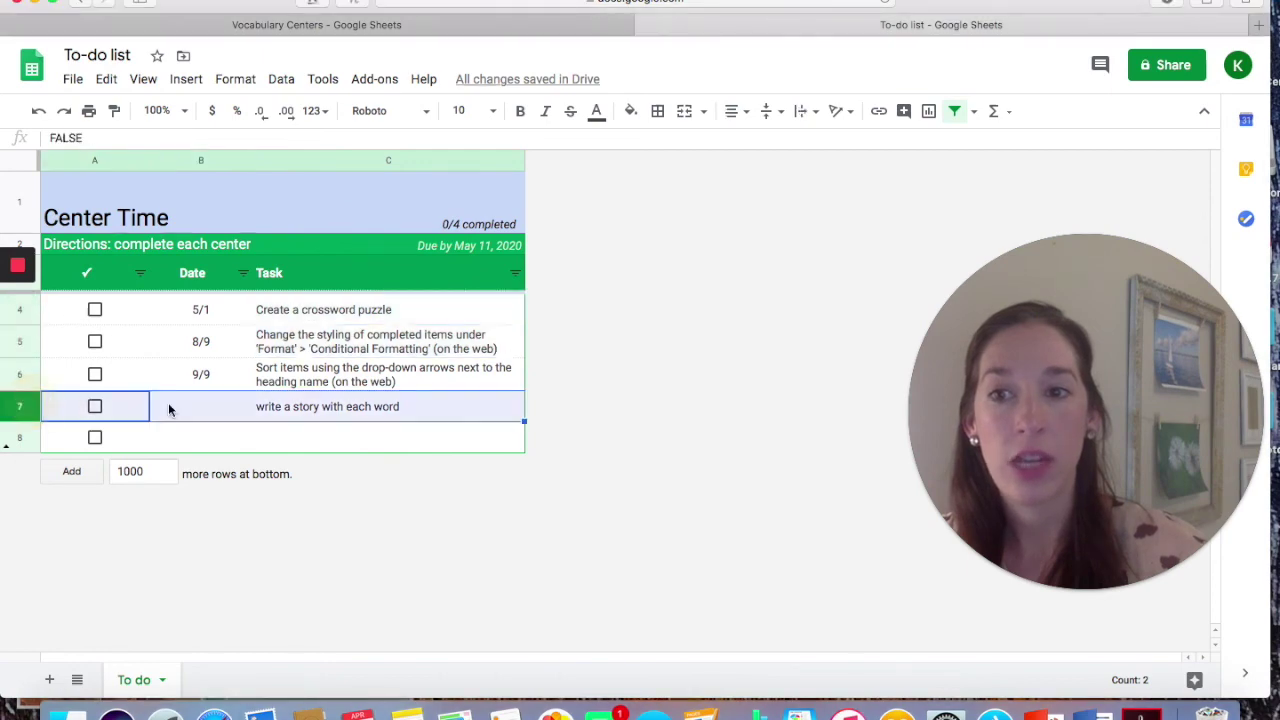
{"action": "left_click", "coordinate": [630, 111]}
{"action": "left_click", "coordinate": [735, 175]}
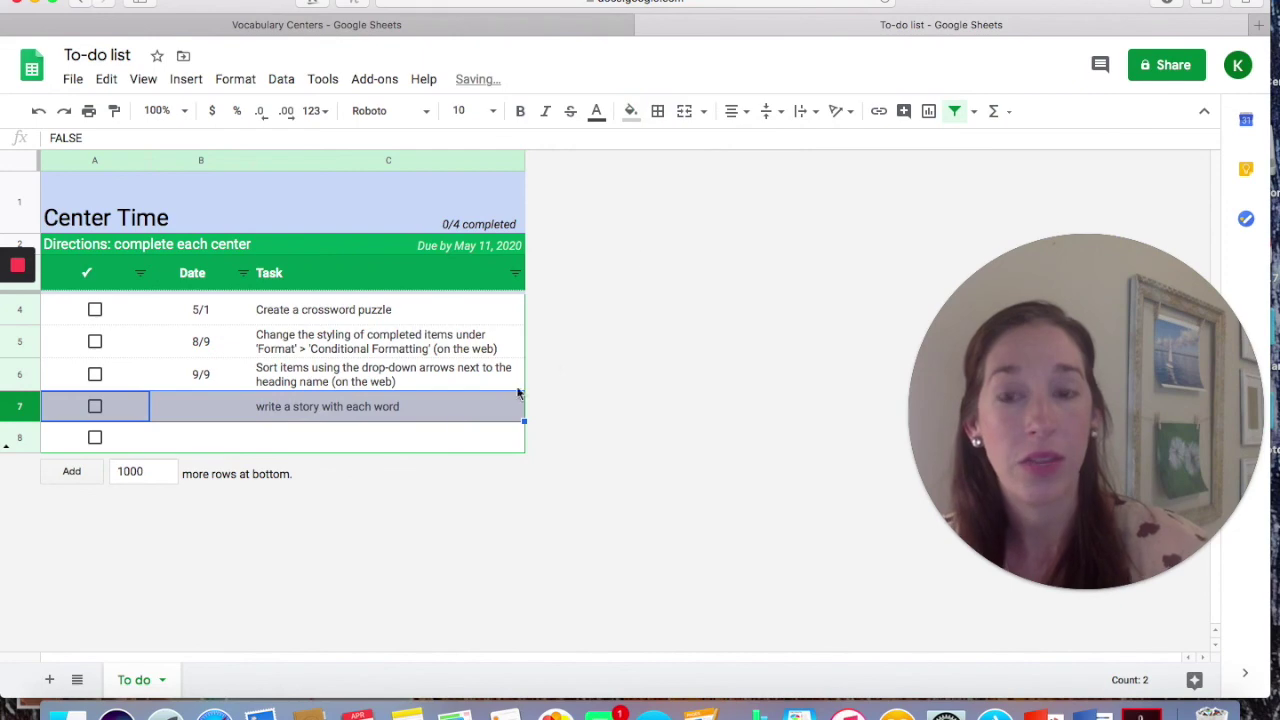
{"action": "left_click", "coordinate": [449, 340]}
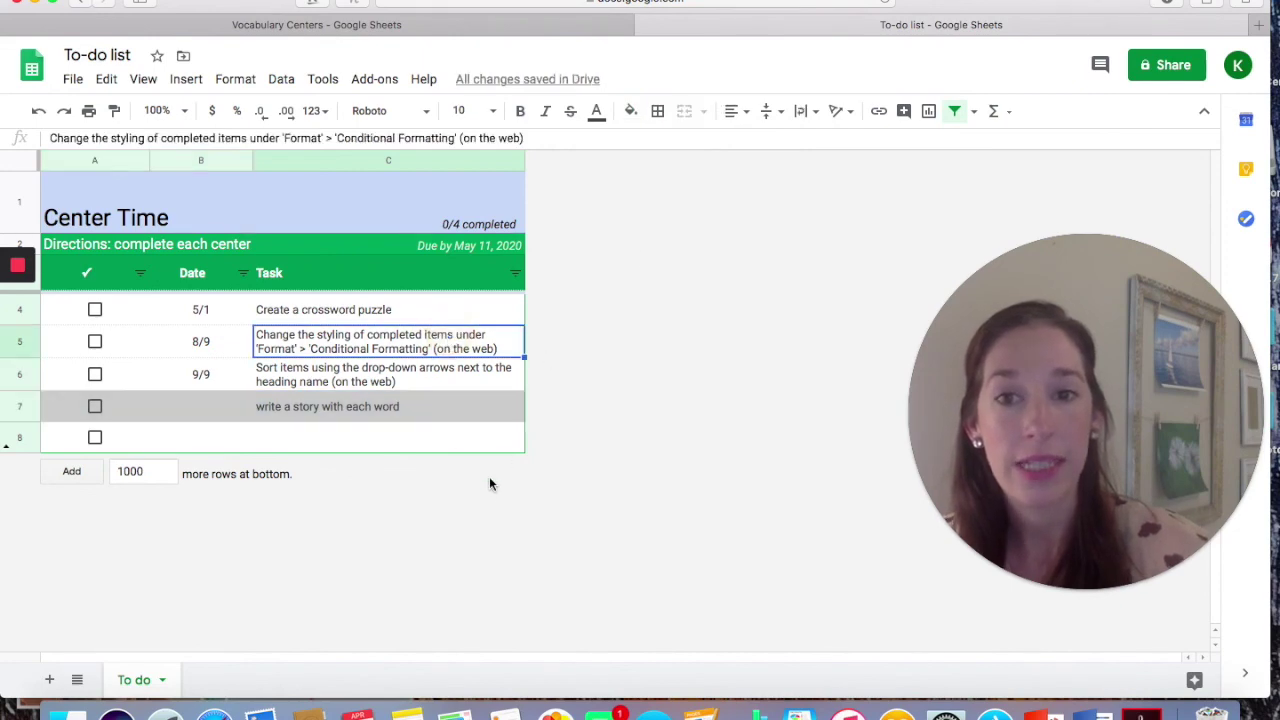
Mark the "Create a crossword puzzle" task in row 4 as completed.
{"action": "key", "text": "Down"}
{"action": "key", "text": "Down"}
{"action": "key", "text": "Down"}
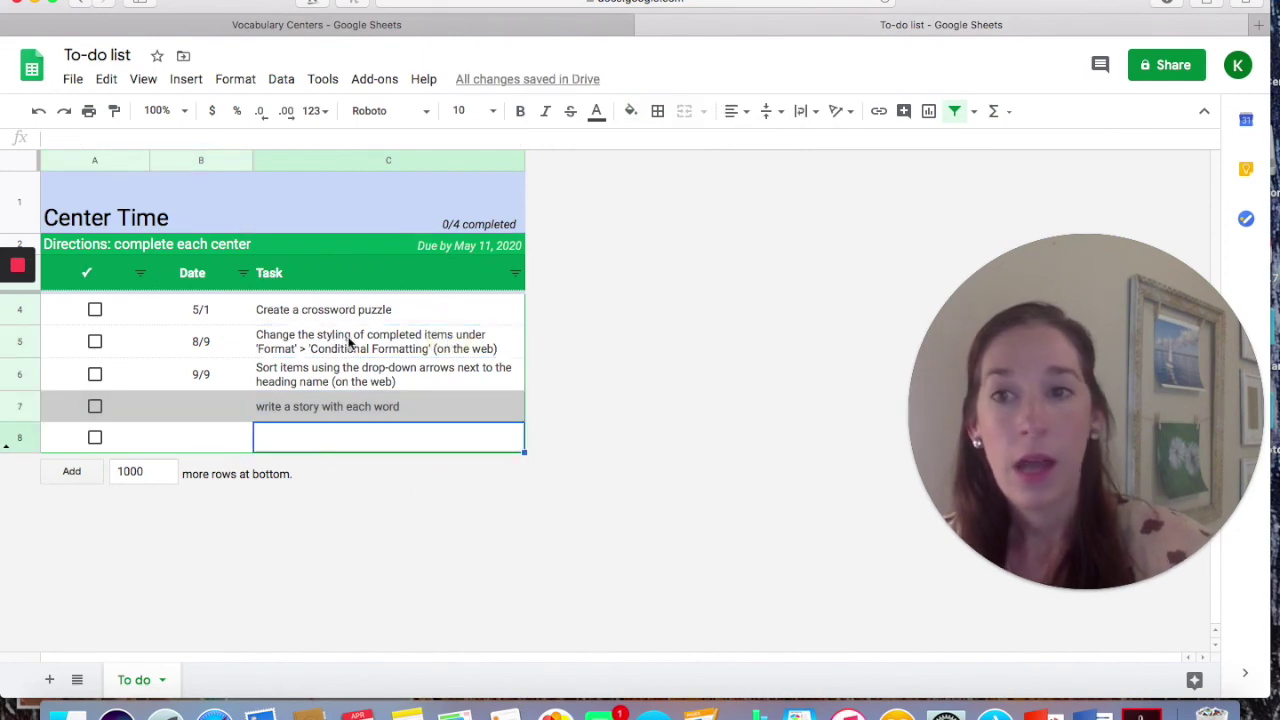
{"action": "left_click", "coordinate": [96, 309]}
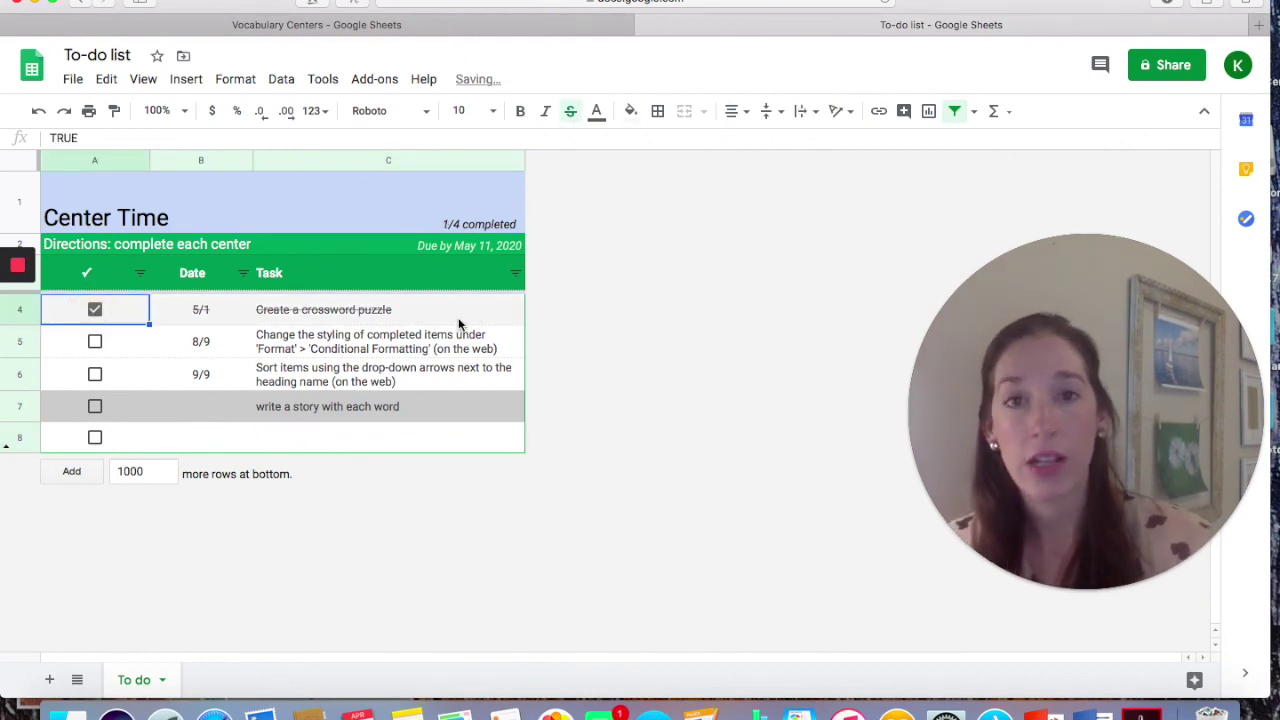
Change the directions in cell A2 to read "Directions: complete 2/4 centers".
{"action": "left_click", "coordinate": [88, 250]}
{"action": "left_click", "coordinate": [218, 140]}
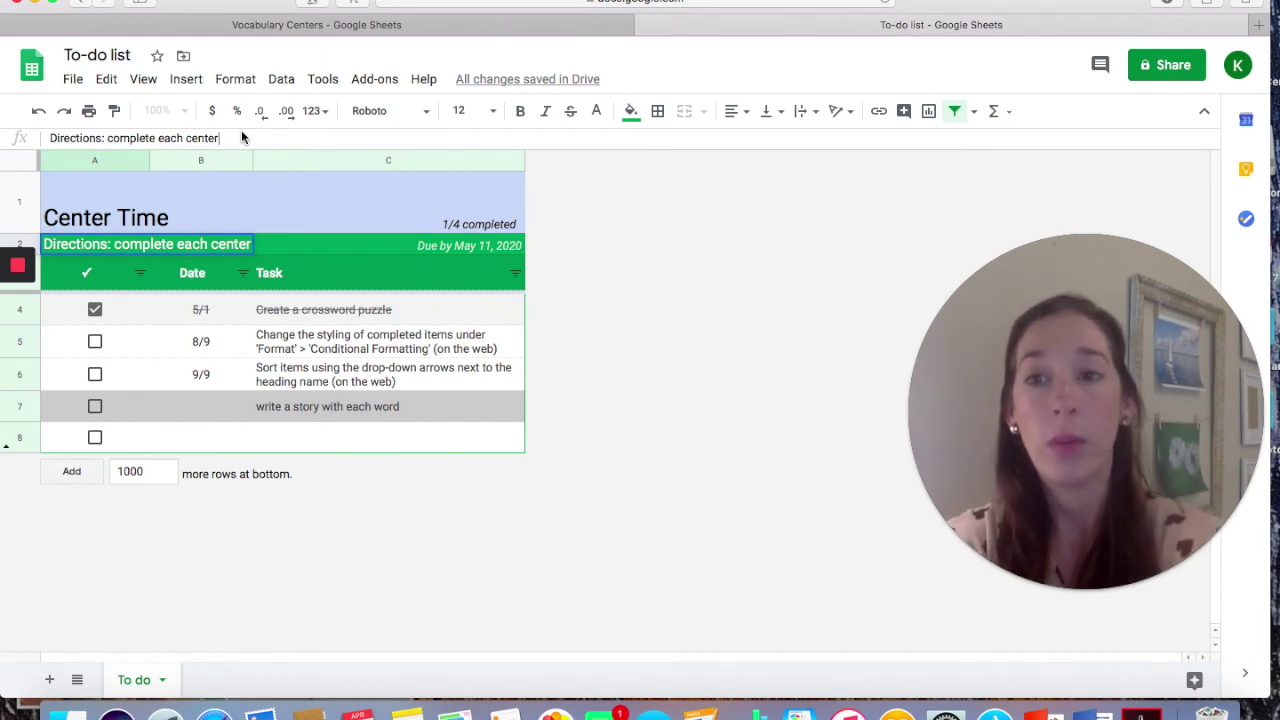
{"action": "left_click", "coordinate": [184, 138]}
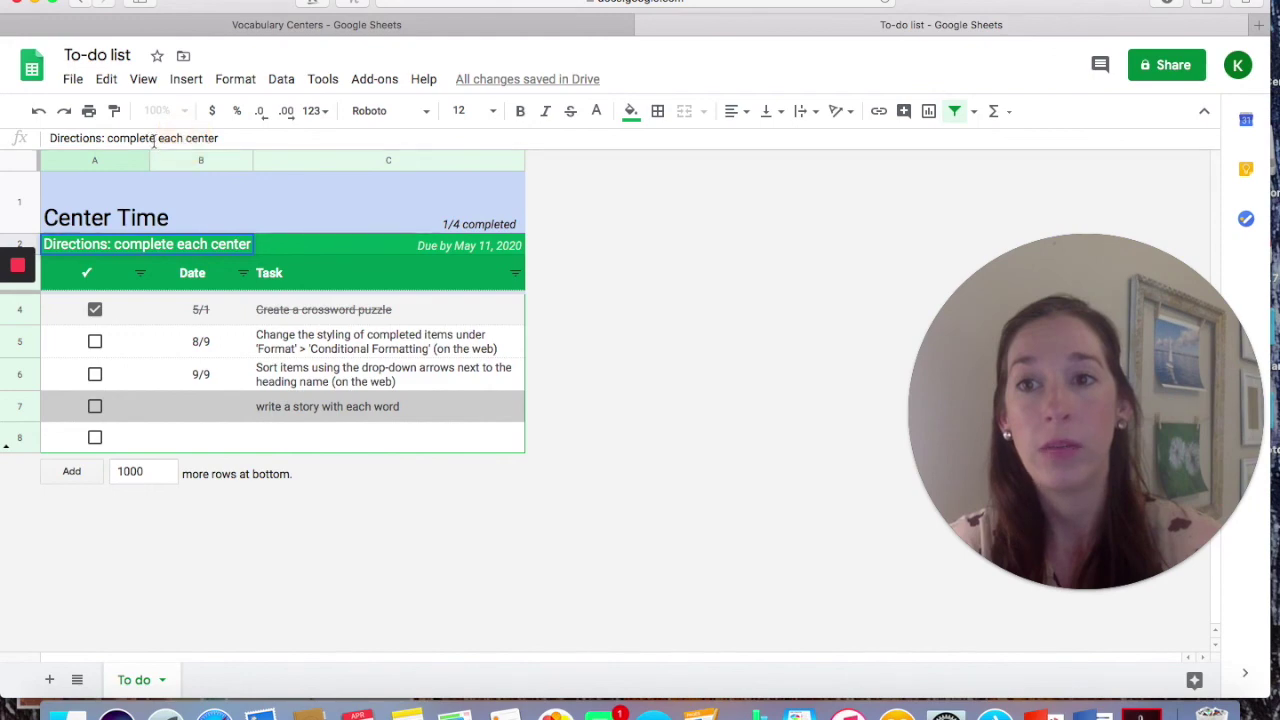
{"action": "left_click_drag", "start_coordinate": [157, 138], "coordinate": [227, 138]}
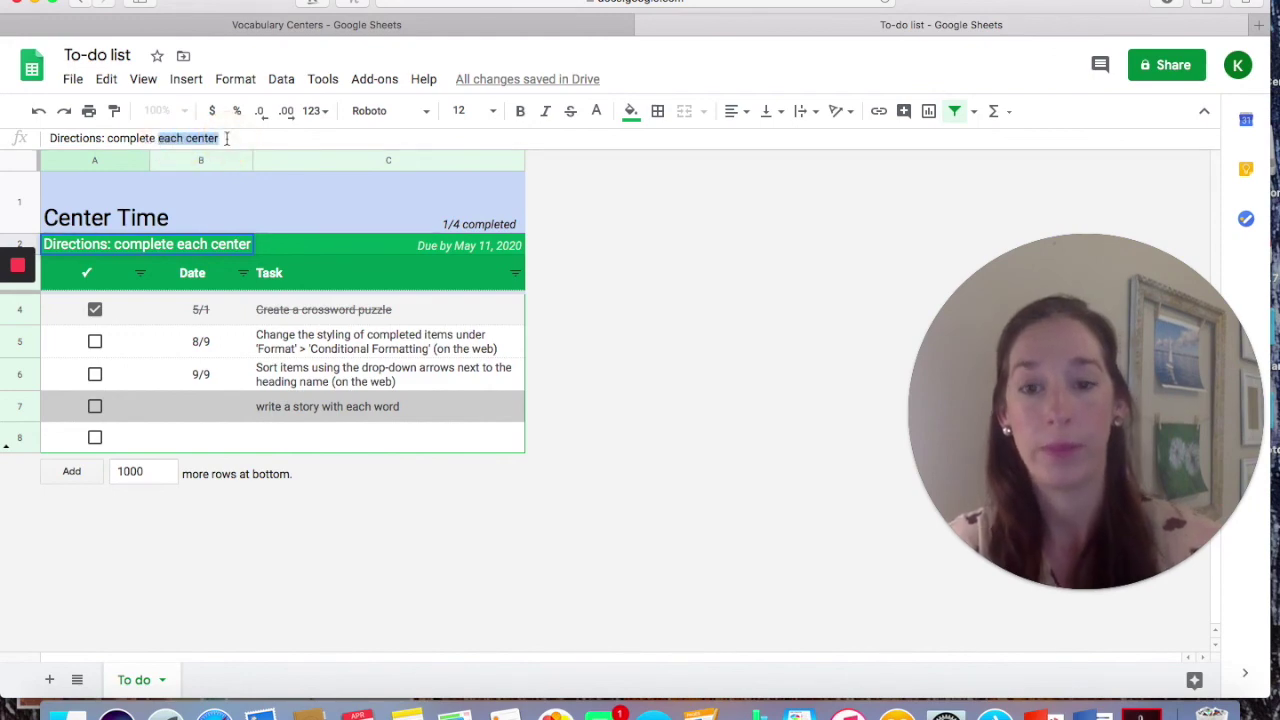
{"action": "type", "text": "2/4"}
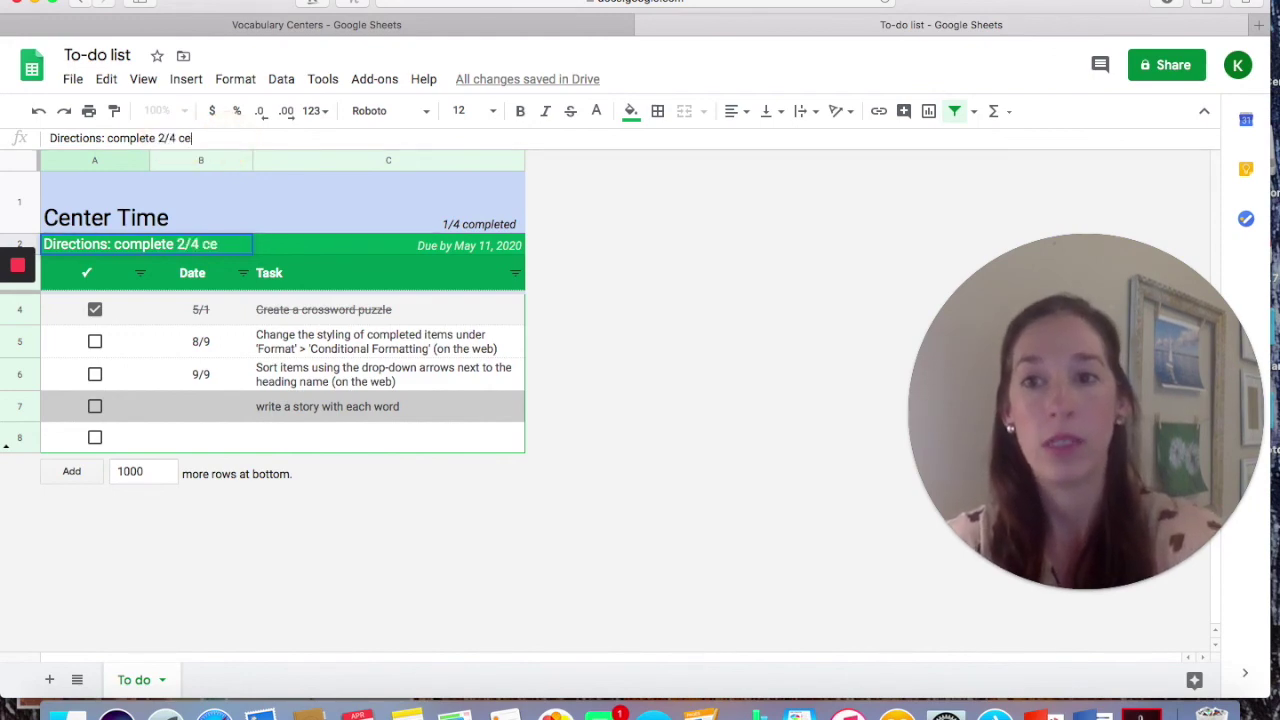
{"action": "type", "text": " centers"}
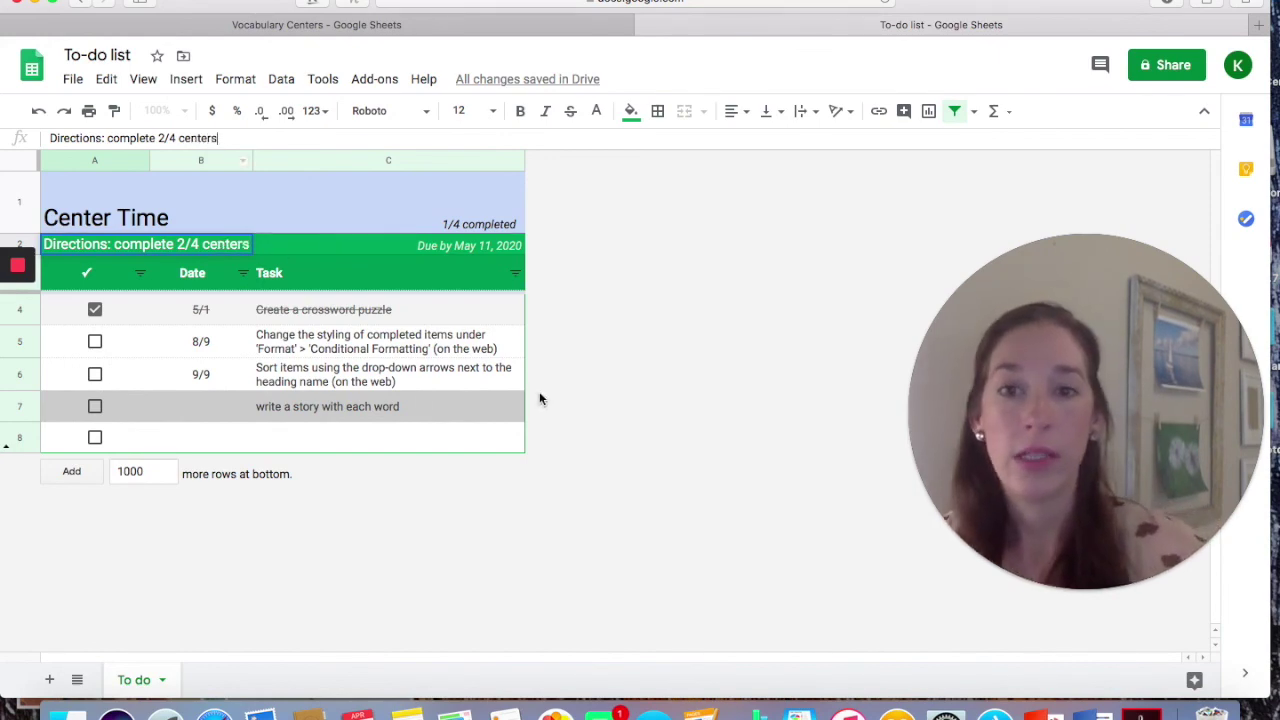
{"action": "left_click", "coordinate": [535, 404]}
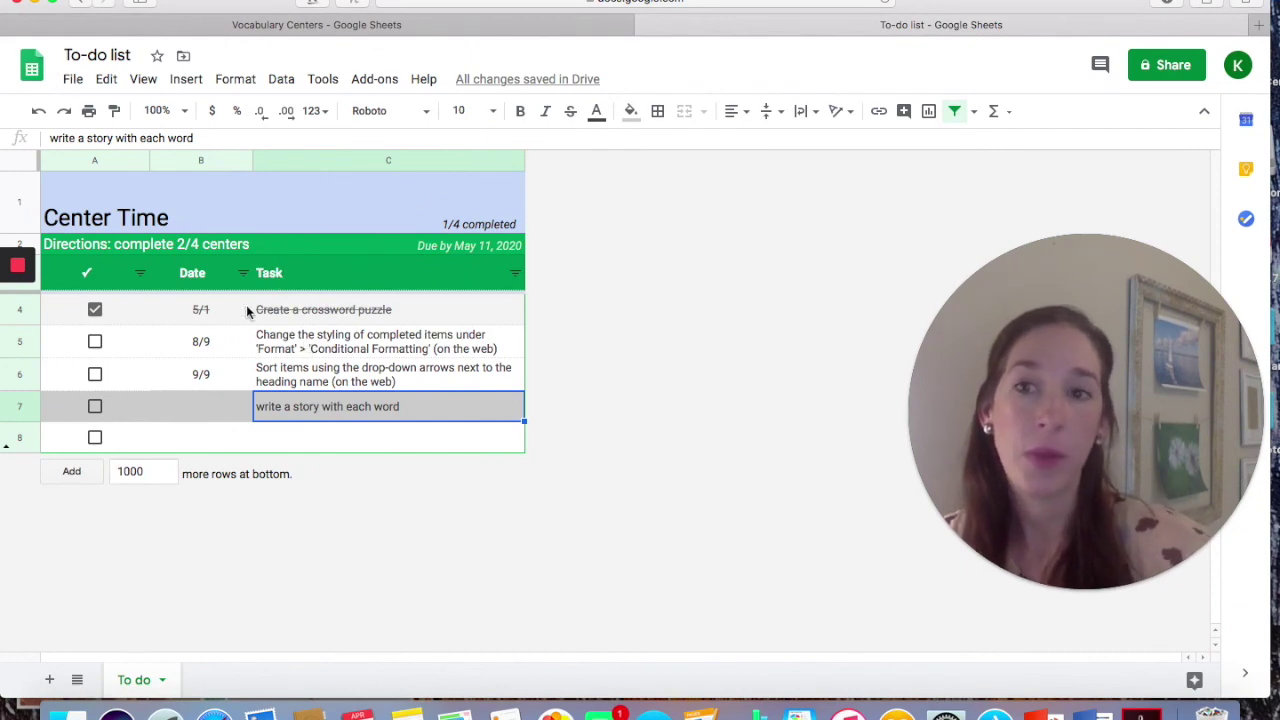
Try marking the tasks in rows 6 and 5 as completed, and clear both checkboxes again.
{"action": "left_click", "coordinate": [95, 374]}
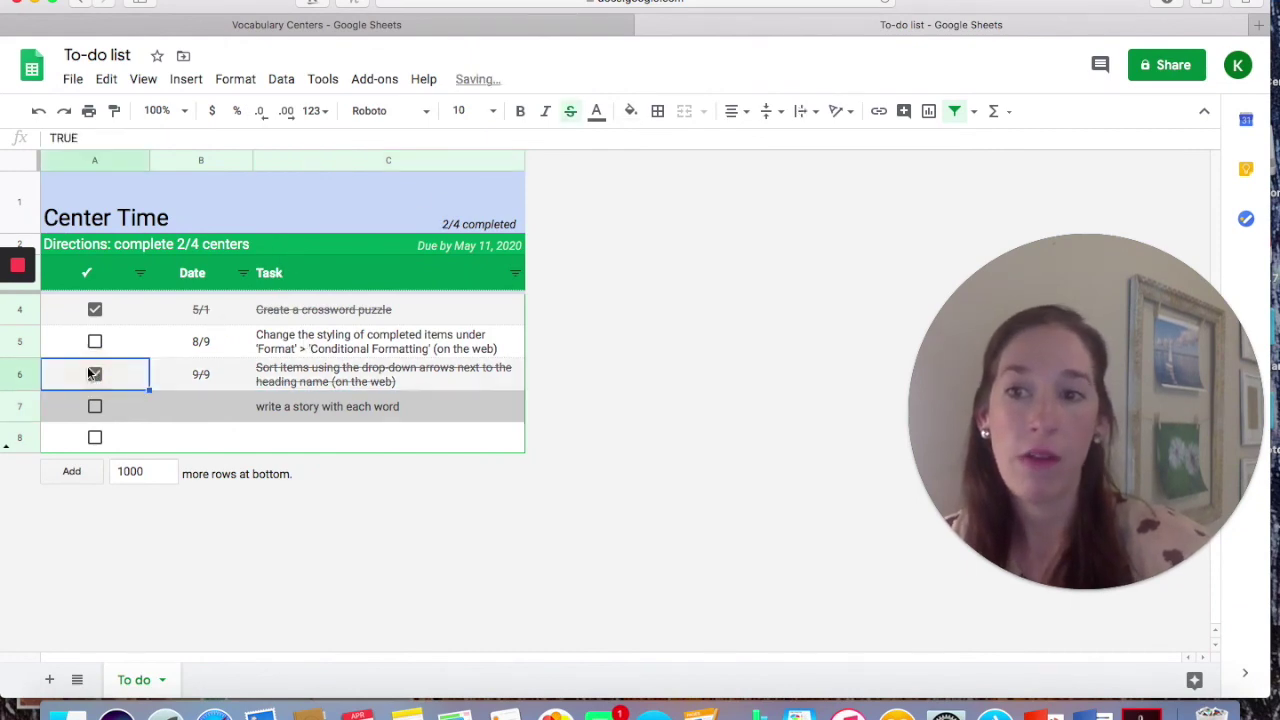
{"action": "left_click", "coordinate": [95, 342]}
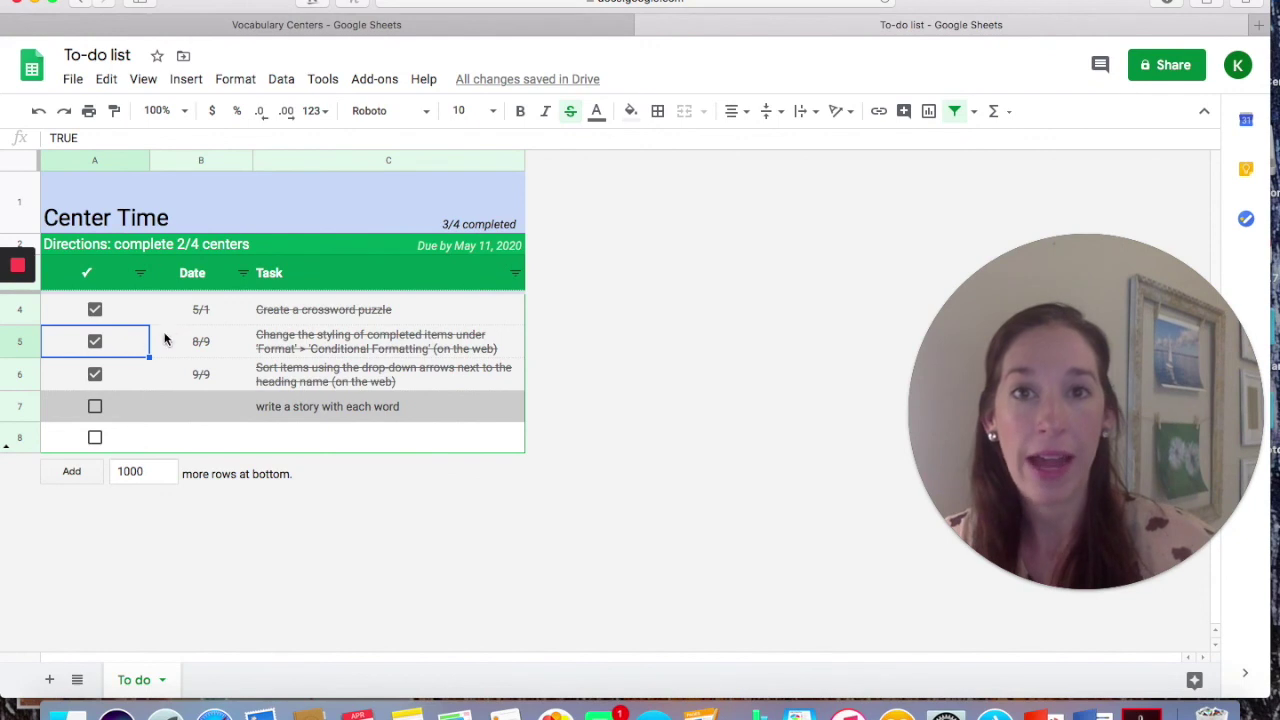
{"action": "left_click", "coordinate": [96, 342]}
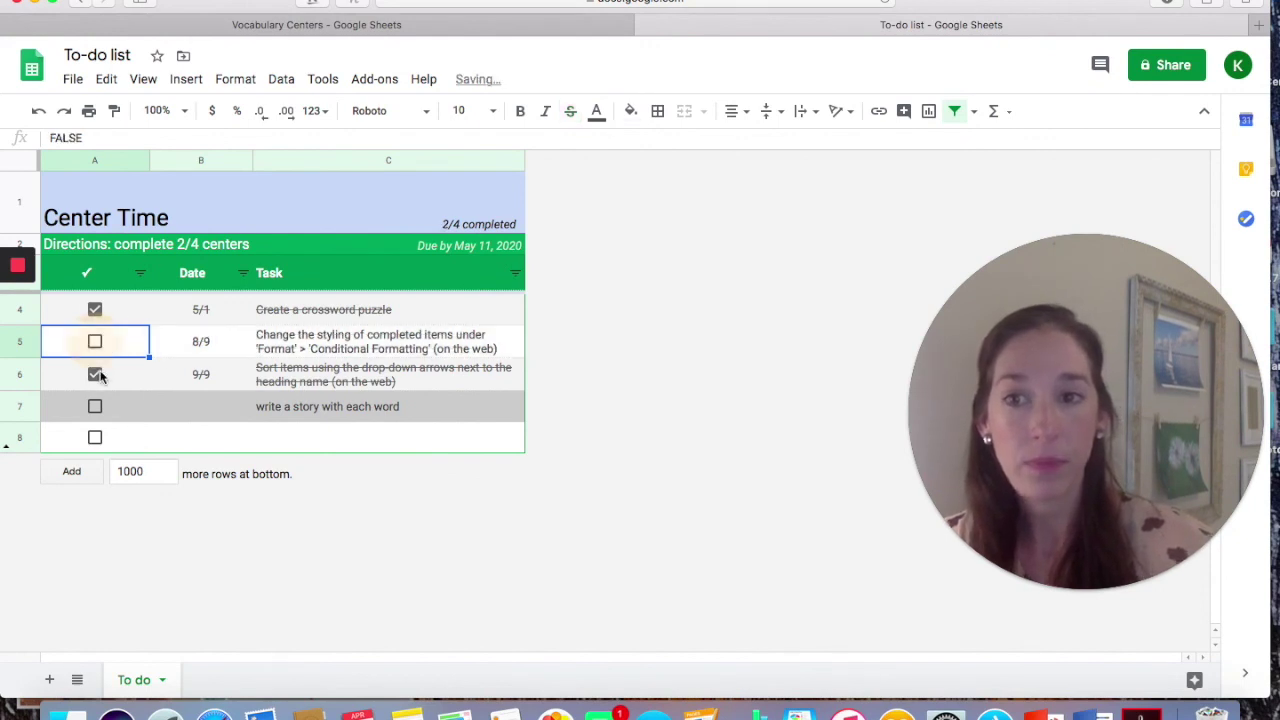
{"action": "left_click", "coordinate": [96, 375]}
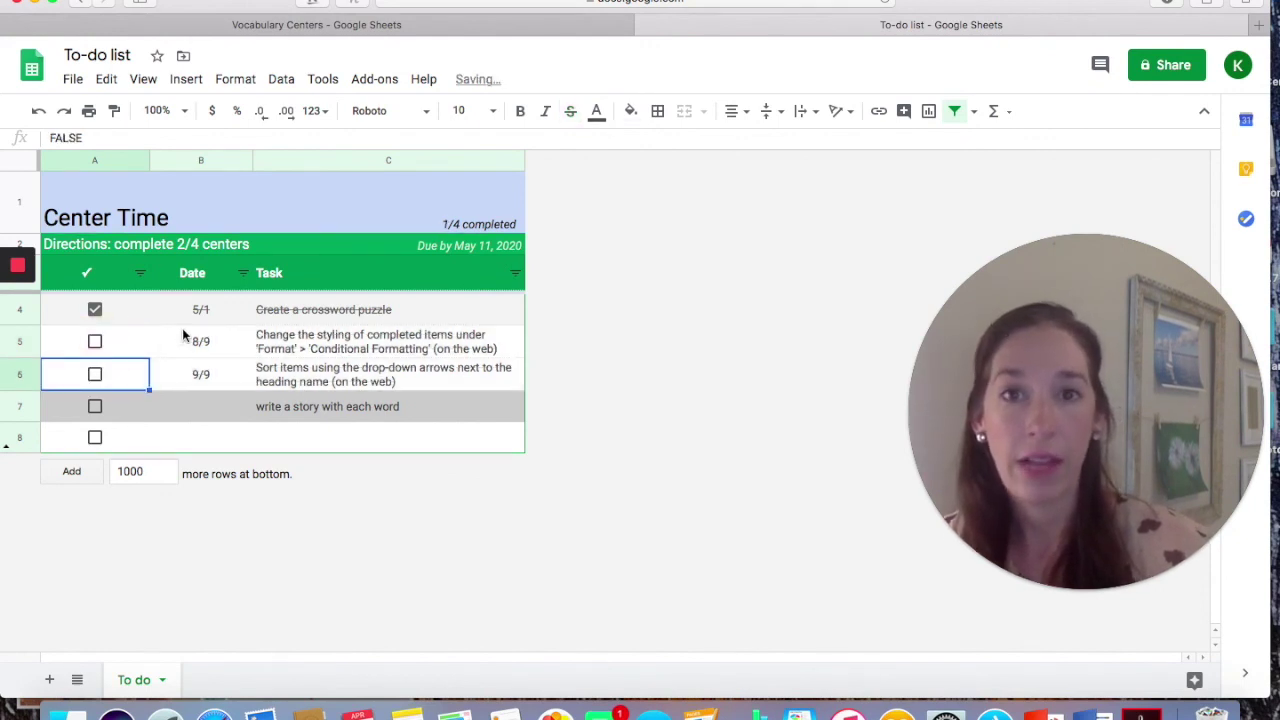
Duplicate the "To do" sheet within the spreadsheet.
{"action": "right_click", "coordinate": [141, 678]}
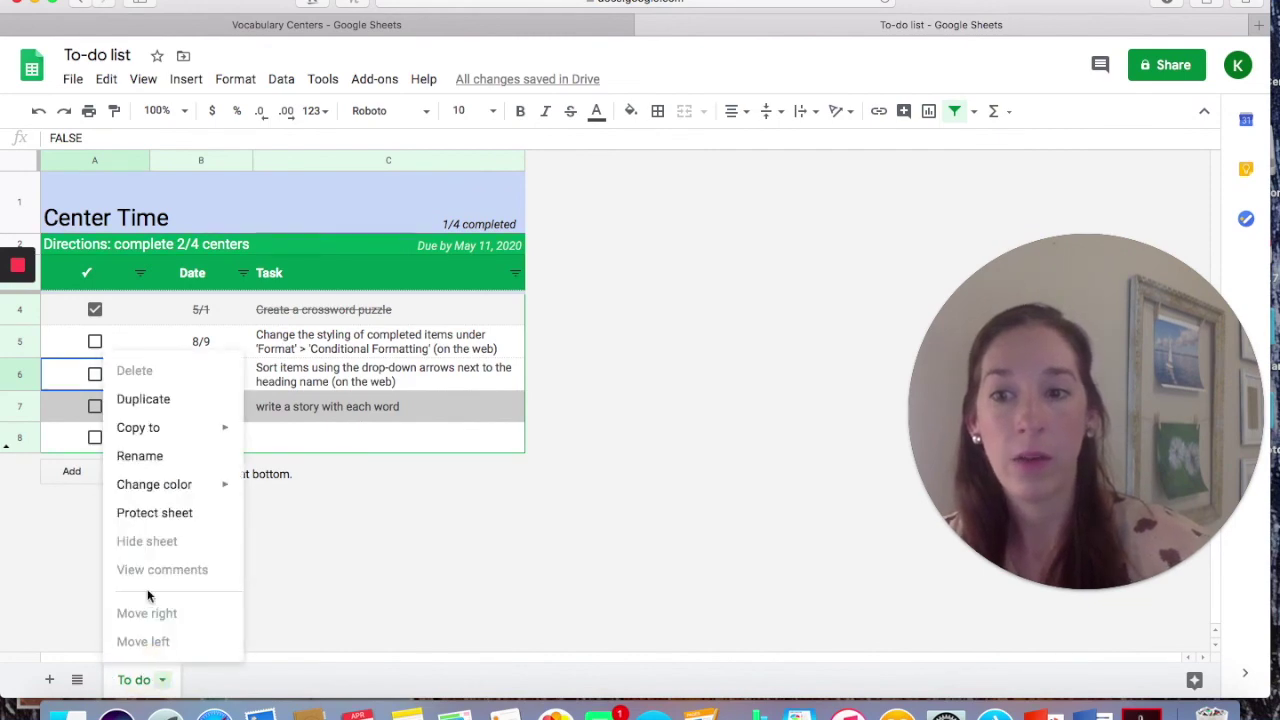
{"action": "left_click", "coordinate": [170, 403]}
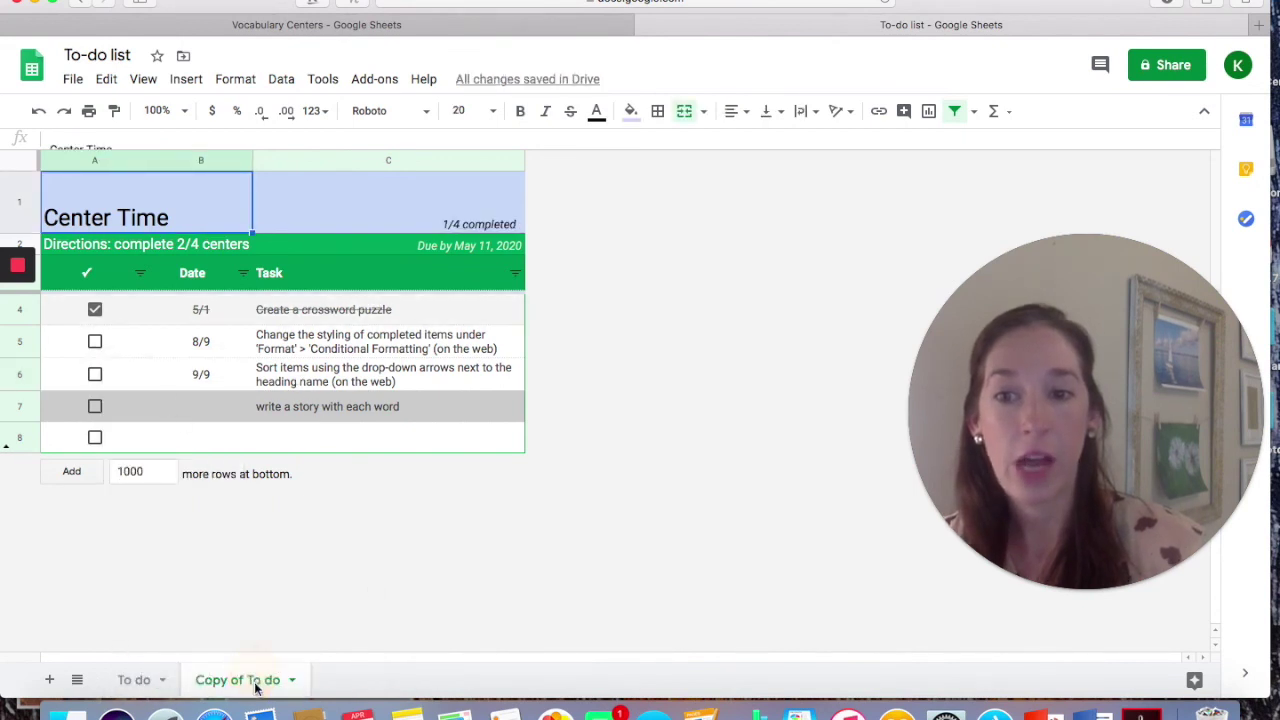
Rename the original "To do" sheet of the To-do list spreadsheet as "Week 1".
{"action": "left_click", "coordinate": [138, 684]}
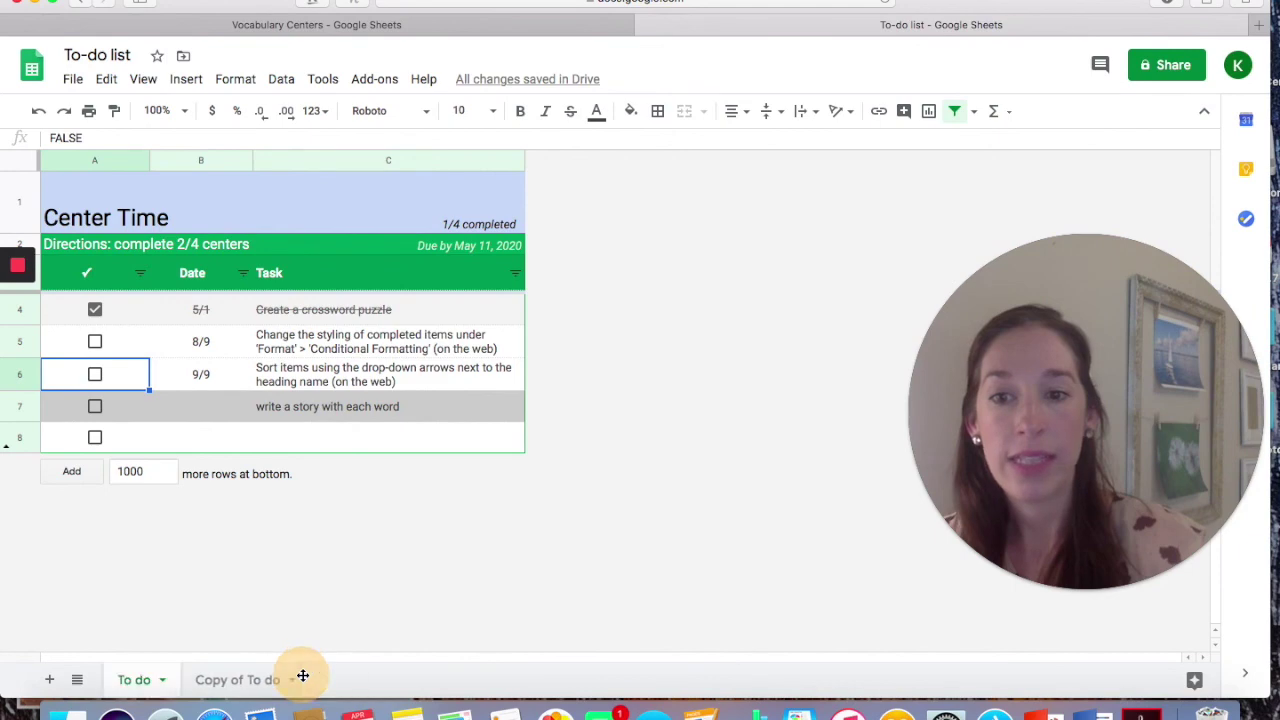
{"action": "double_click", "coordinate": [143, 684]}
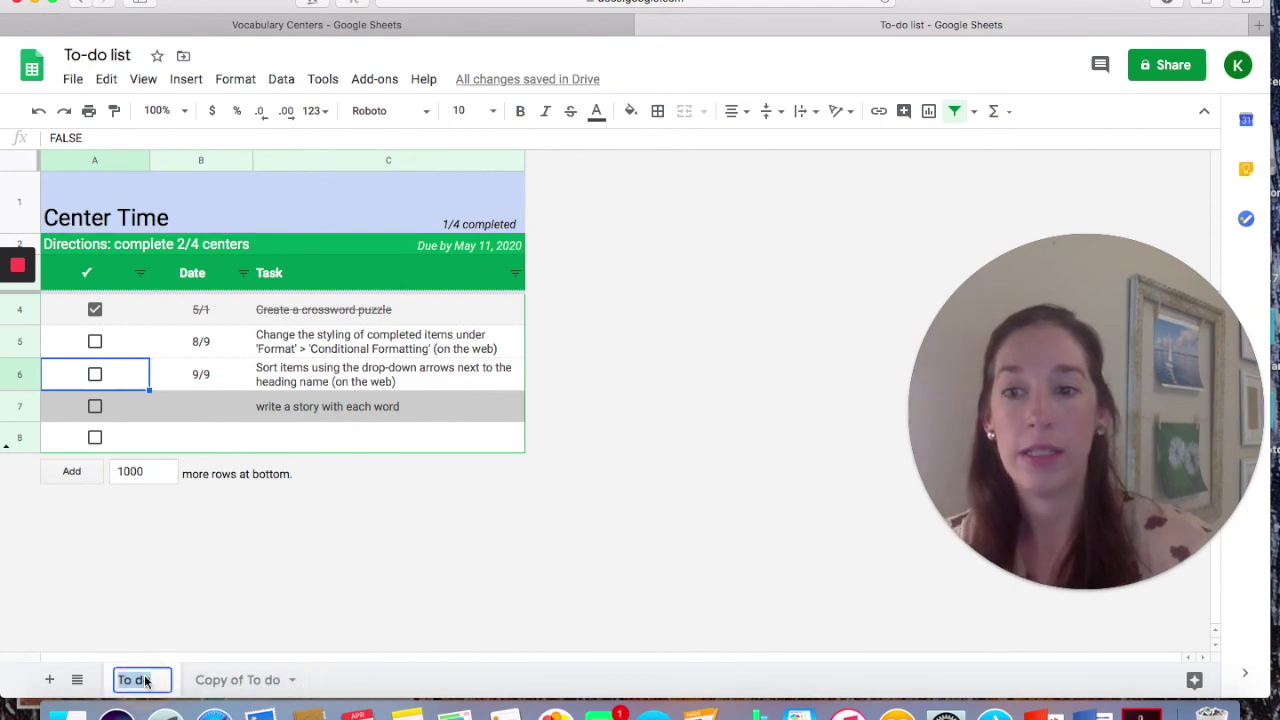
{"action": "type", "text": "We"}
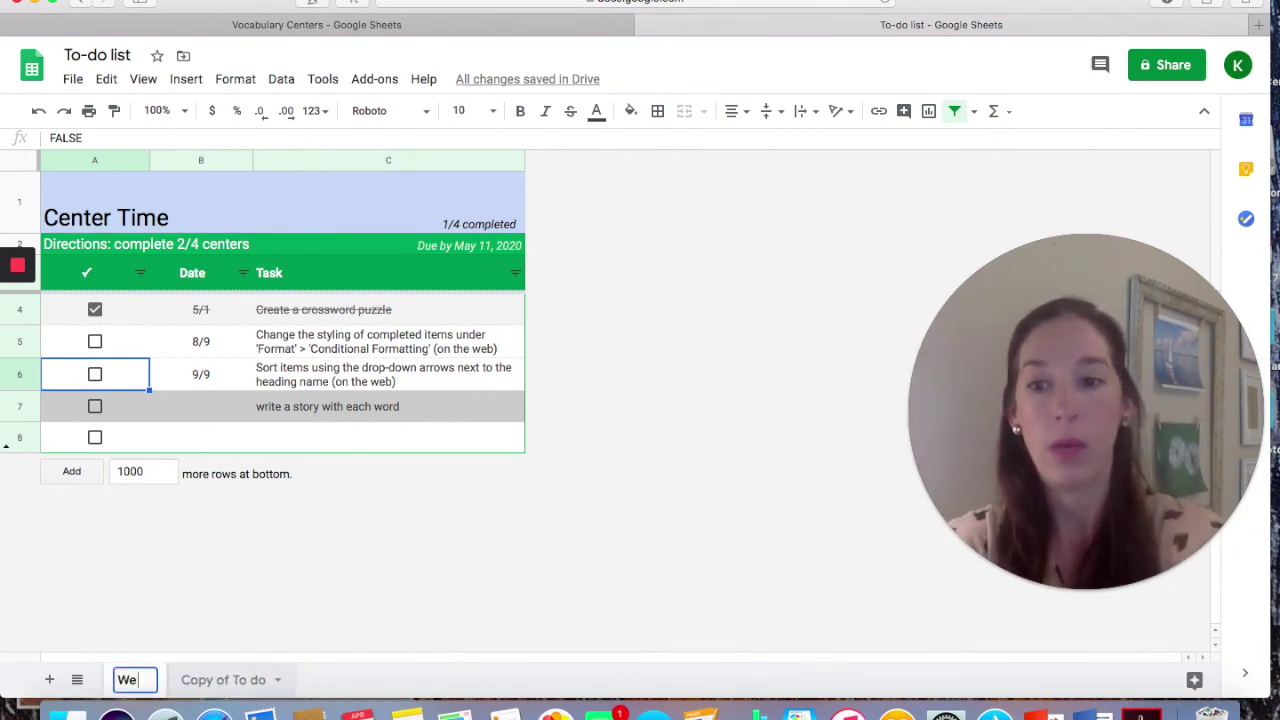
{"action": "type", "text": "ek 1"}
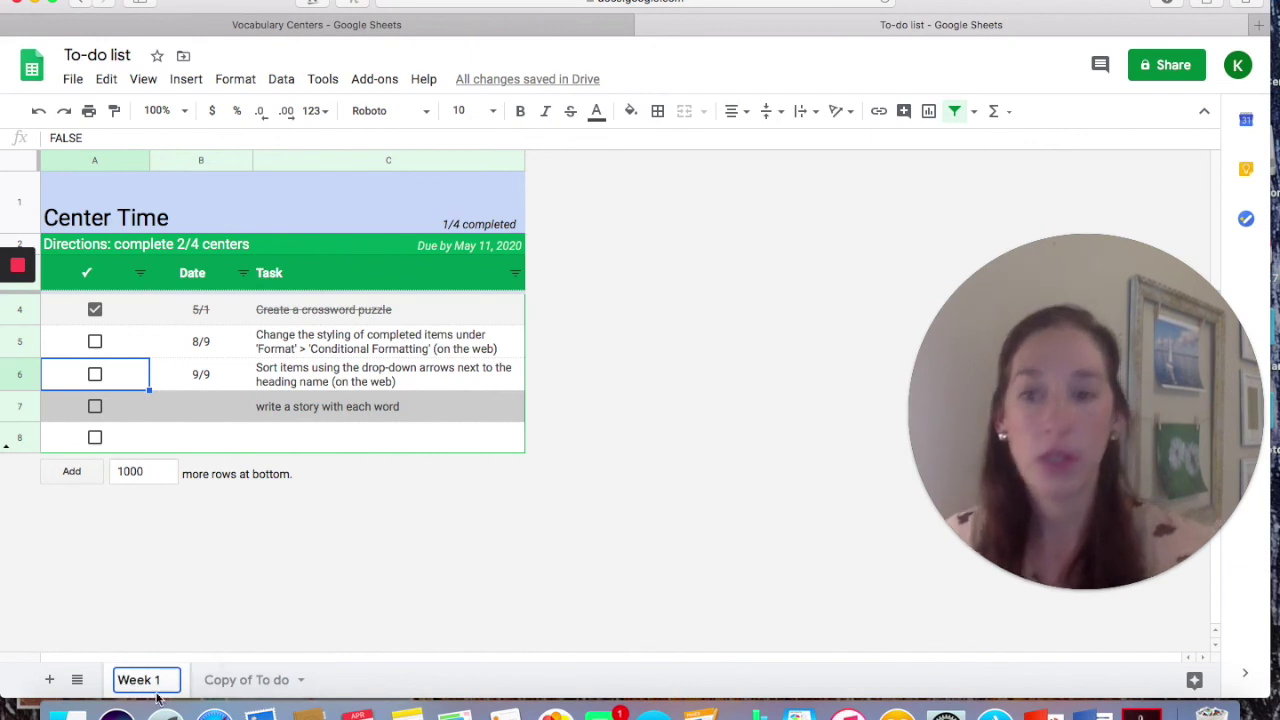
Rename the duplicated sheet "Copy of To do" as "Week 2".
{"action": "left_click", "coordinate": [240, 688]}
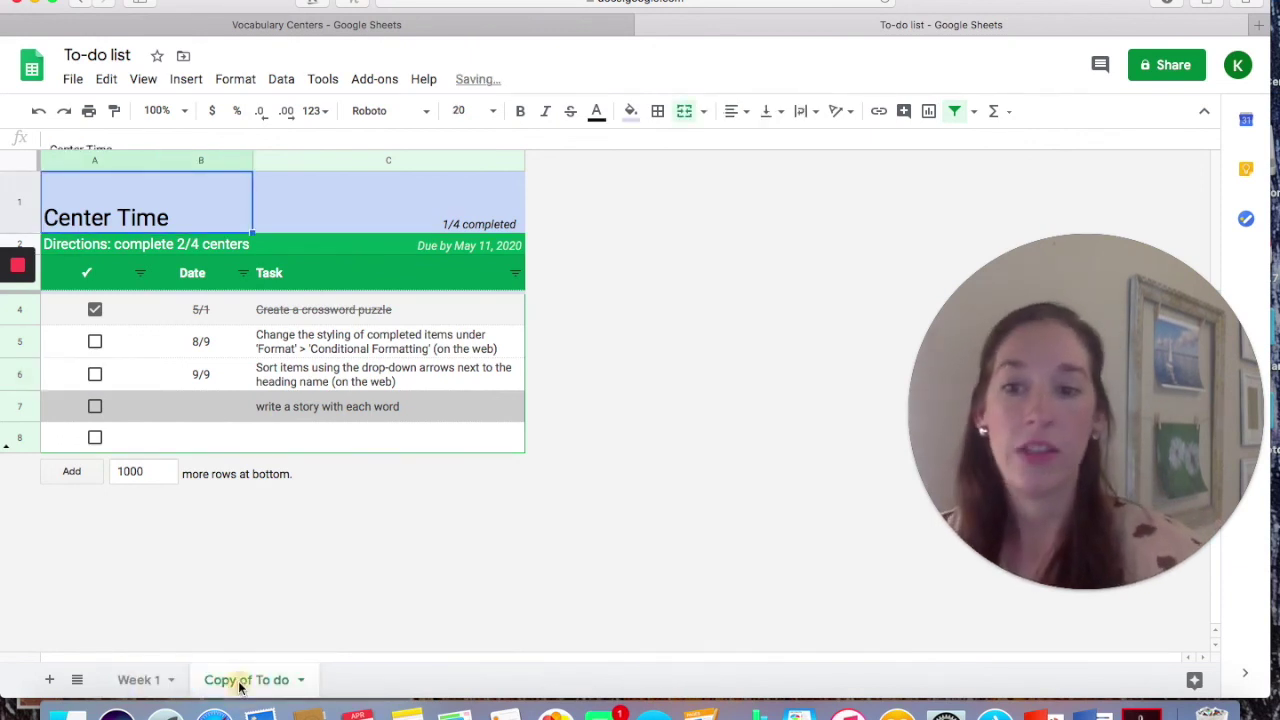
{"action": "double_click", "coordinate": [245, 688]}
{"action": "type", "text": "We"}
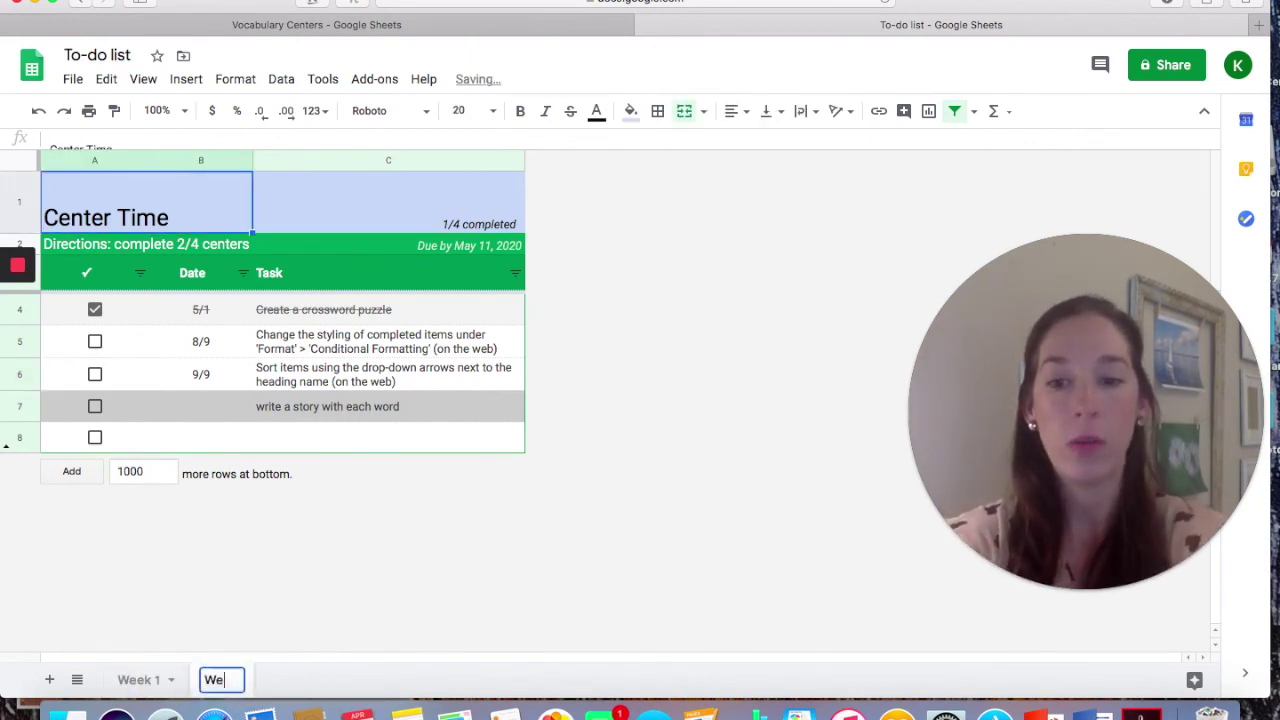
{"action": "type", "text": "ek 2"}
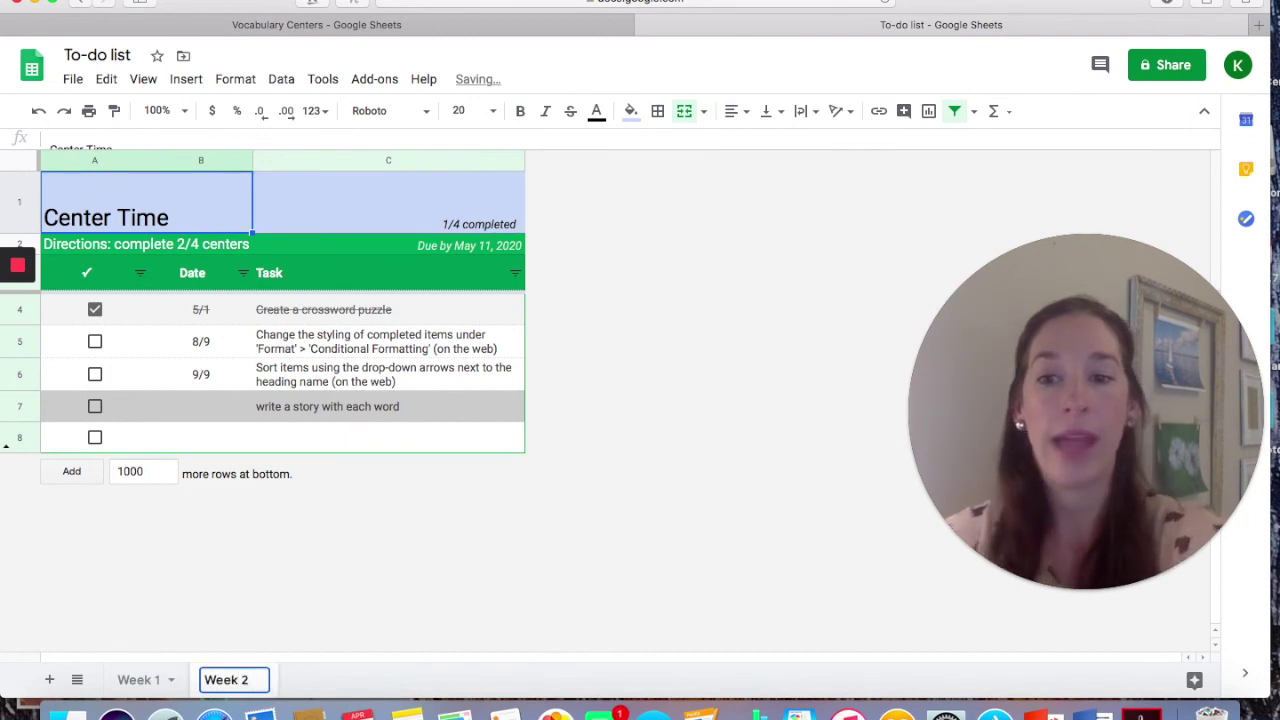
{"action": "key", "text": "Return"}
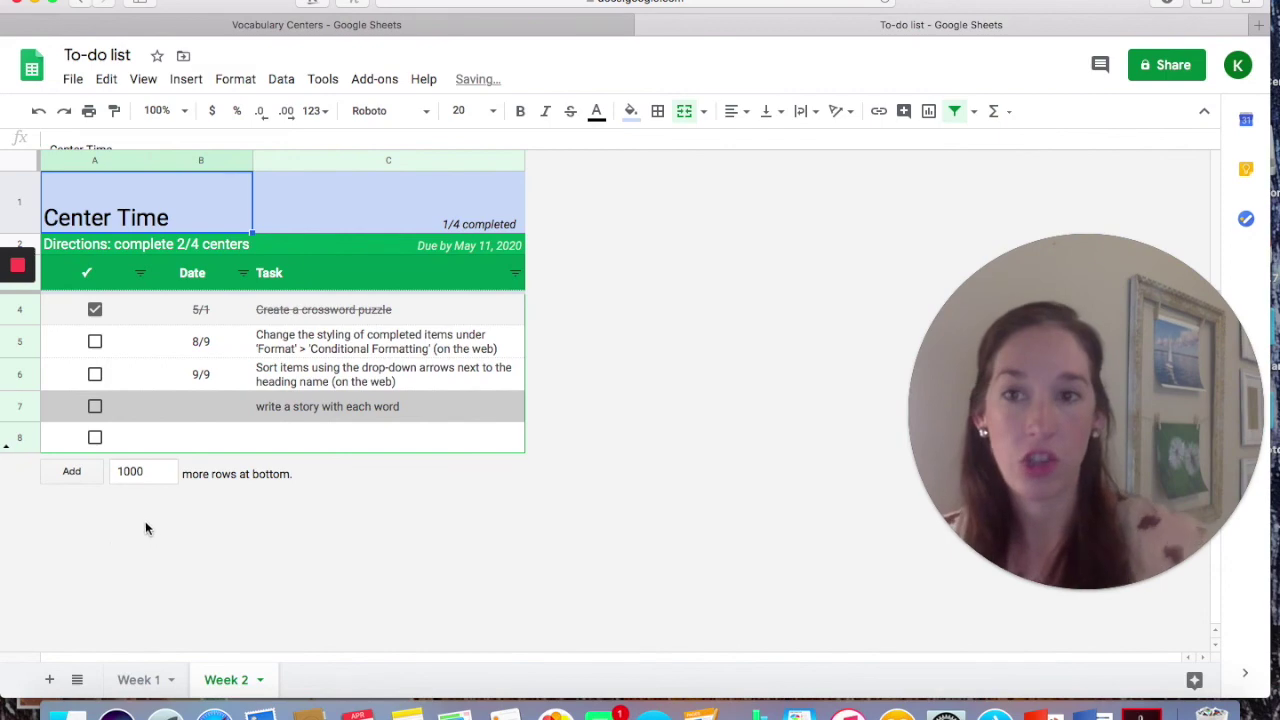
Switch to the Vocabulary Centers spreadsheet and look over its file commands, such as making a copy, without choosing any.
{"action": "left_click", "coordinate": [321, 28]}
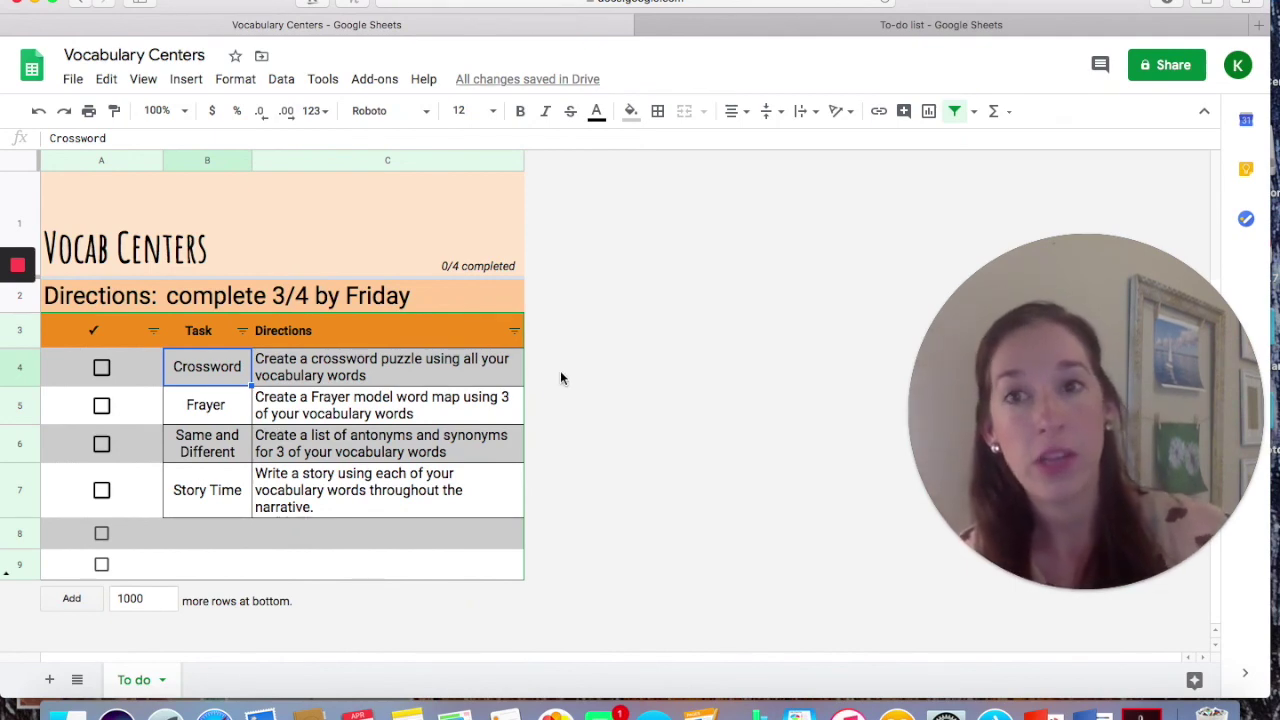
{"action": "left_click", "coordinate": [73, 81]}
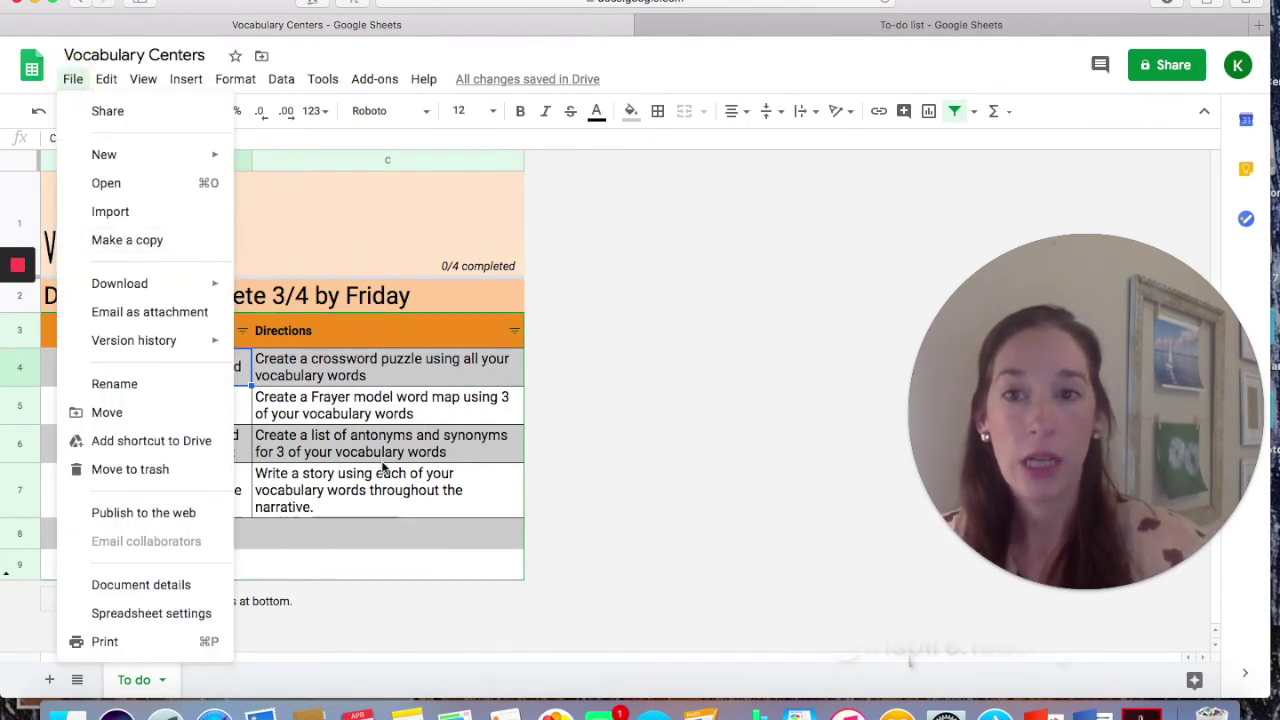
{"action": "left_click", "coordinate": [518, 402]}
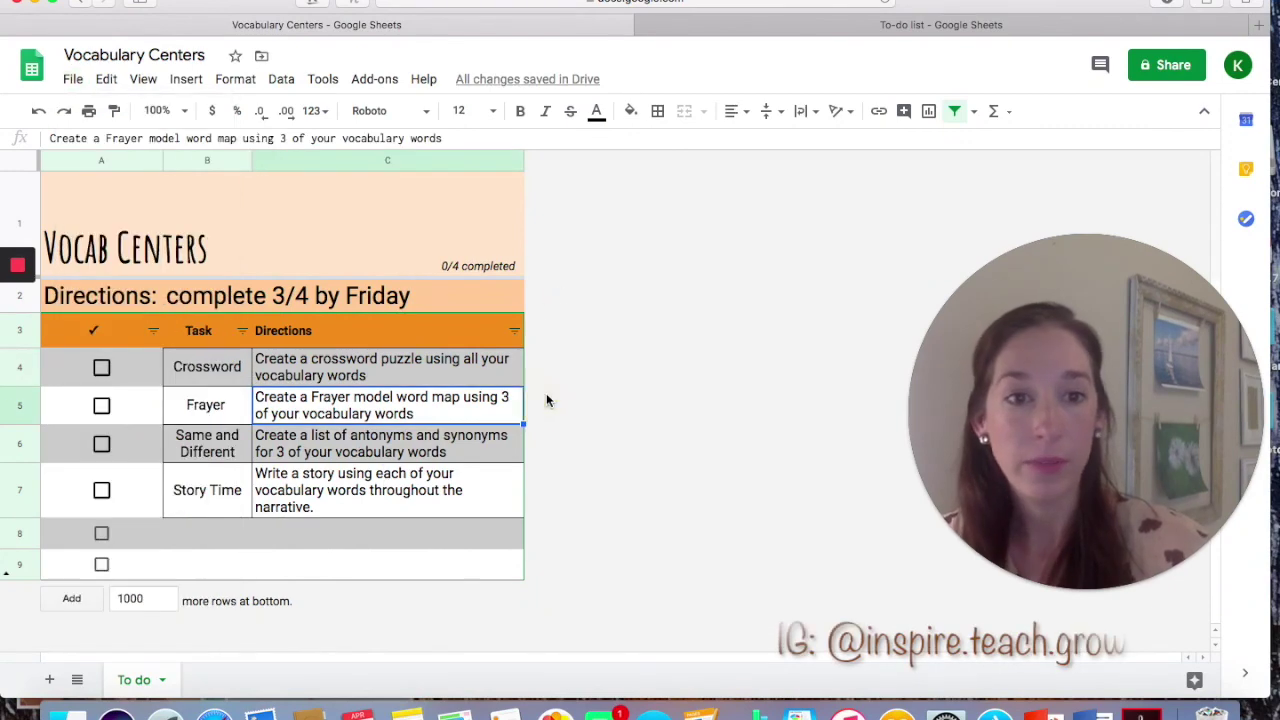